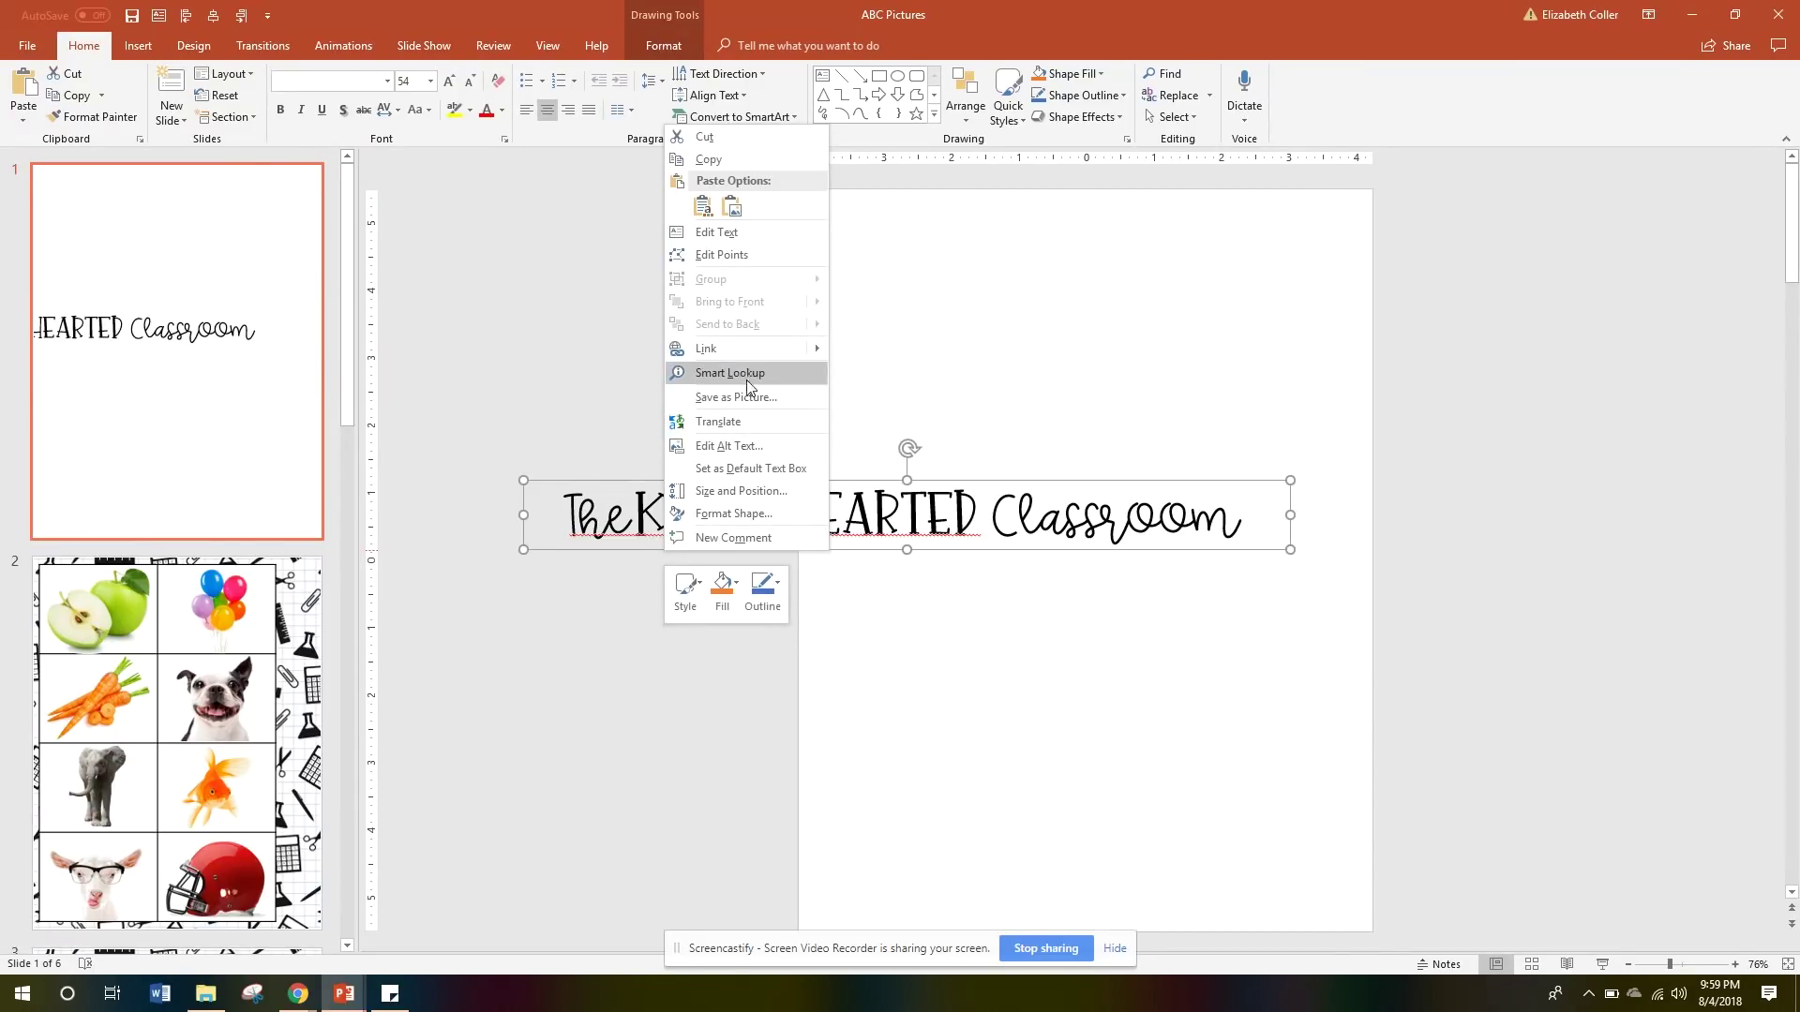
- Save the text box reading The KINDERHEARTED Classroom as a PNG picture named logo on the Desktop
left_click(746, 372)
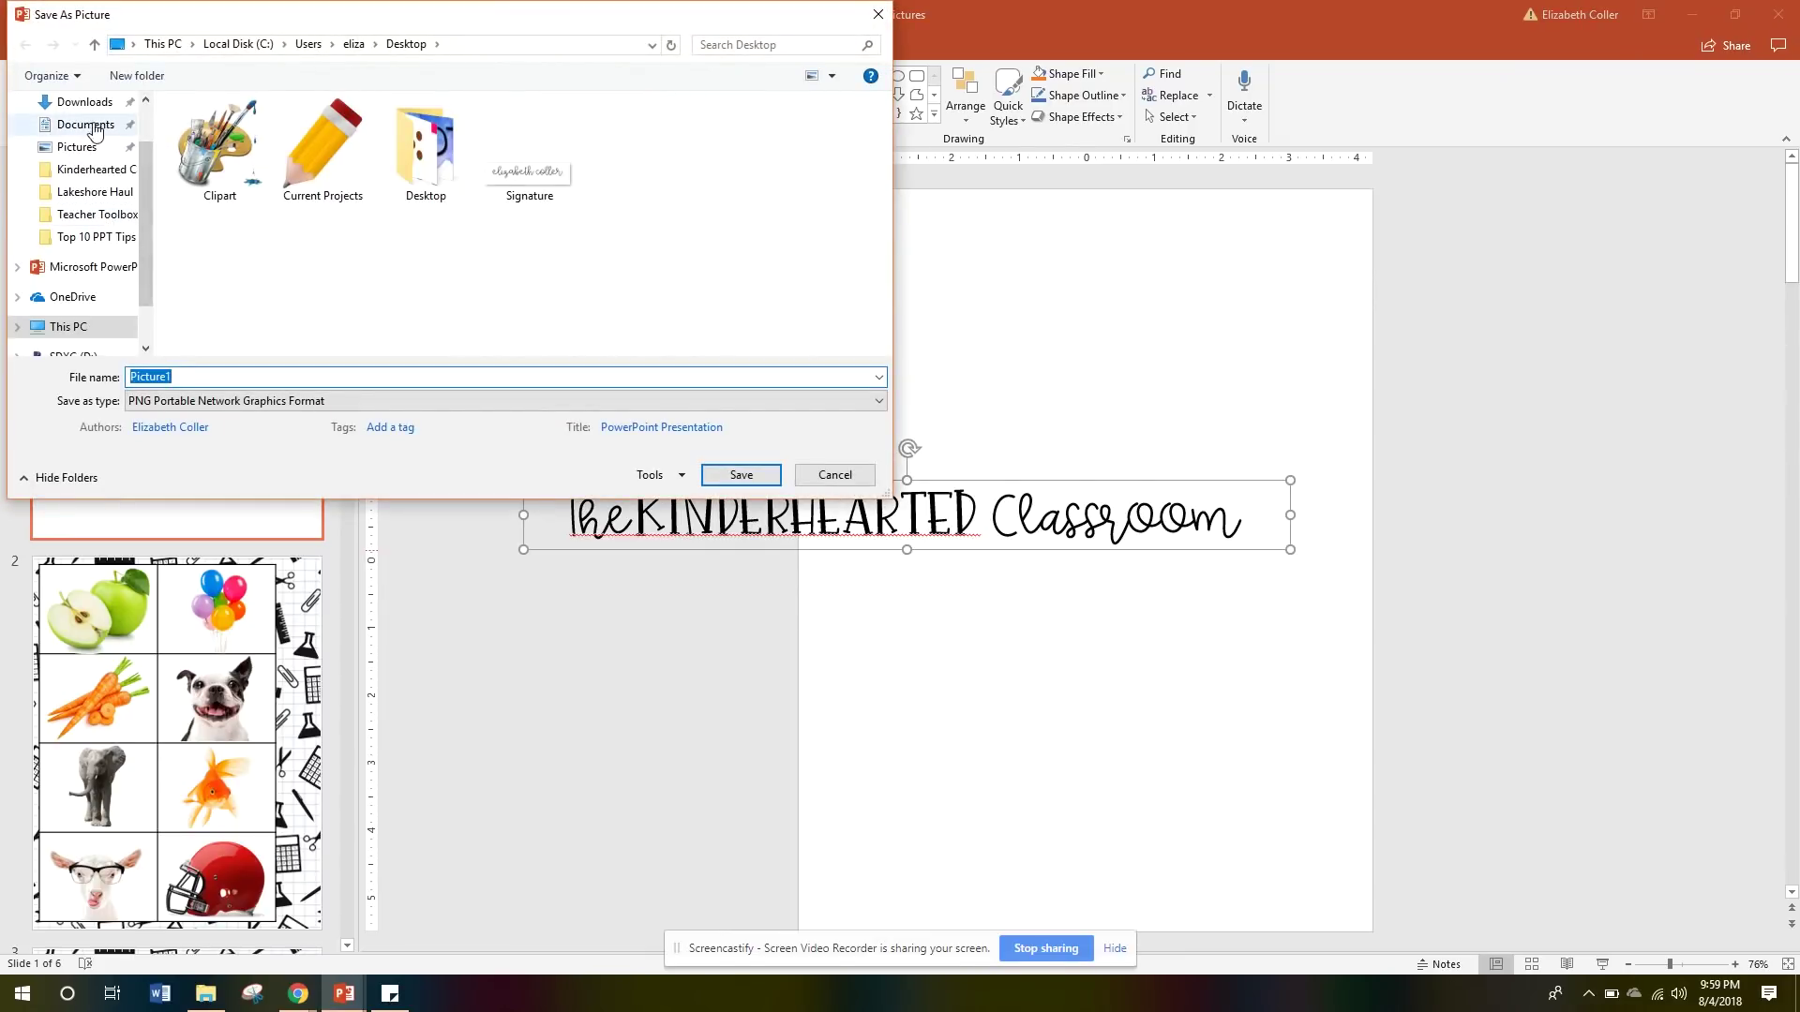
left_click(247, 377)
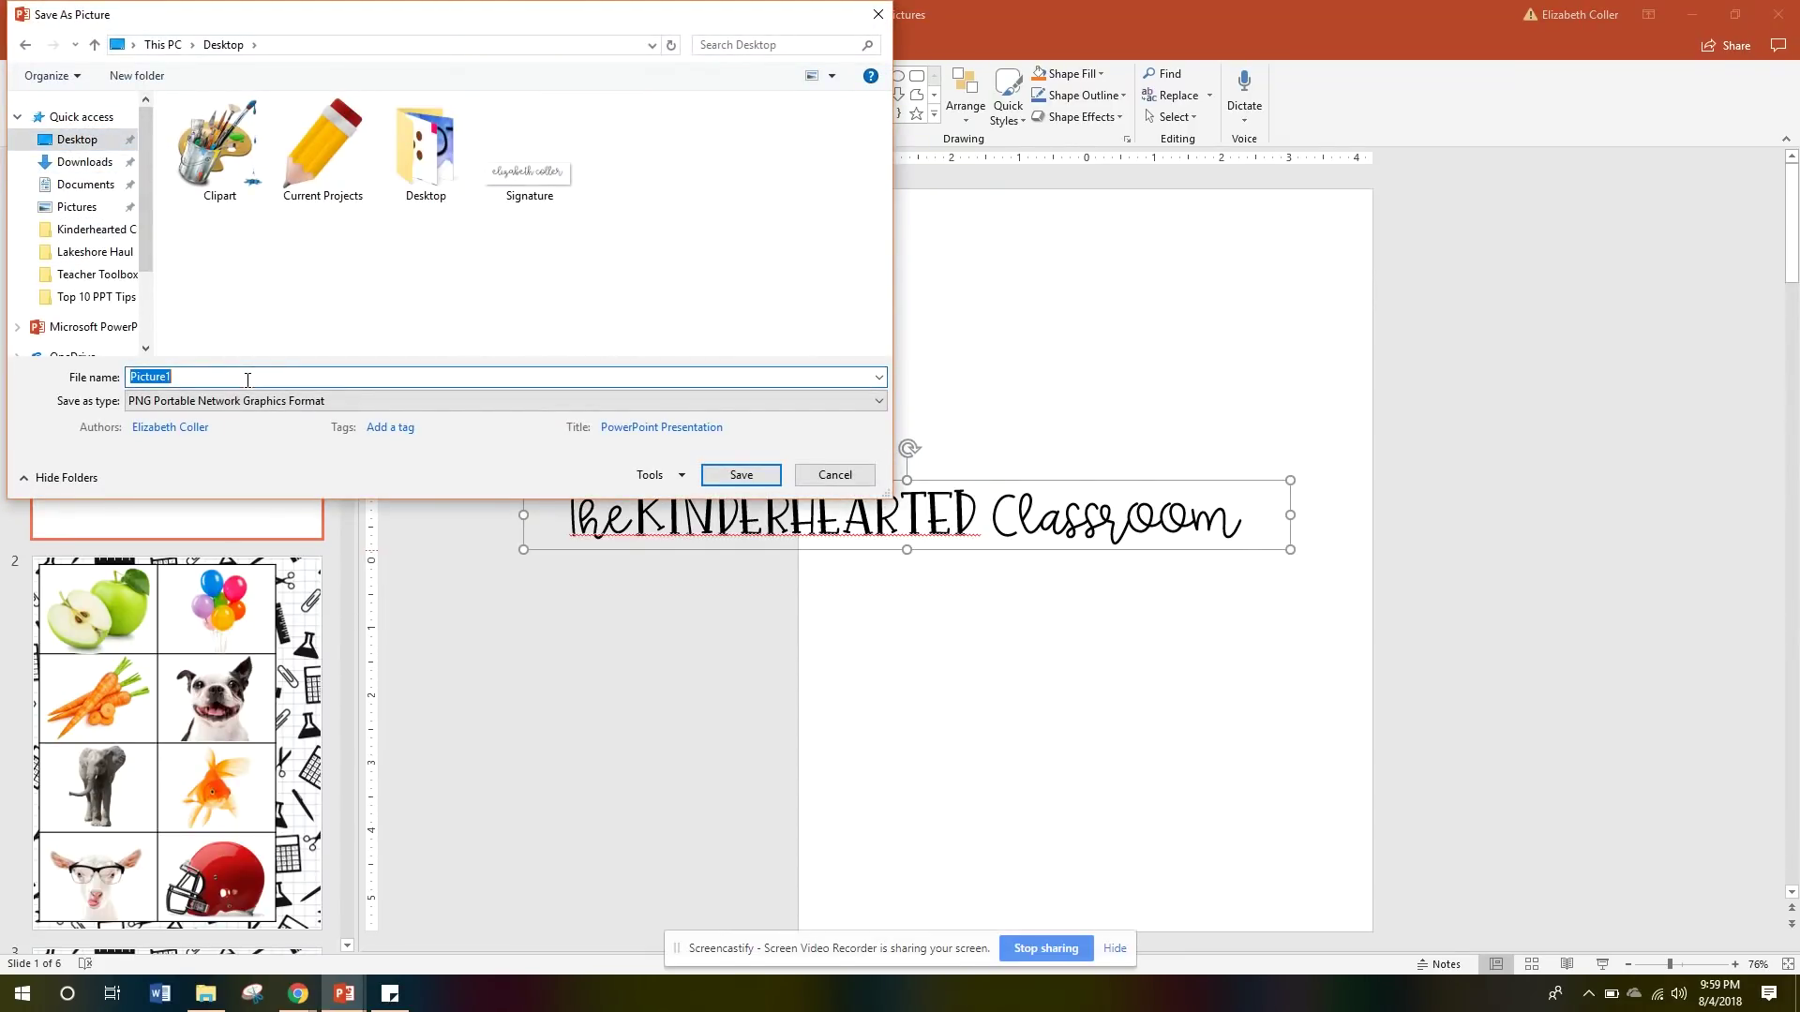
type("logo")
key("Return")
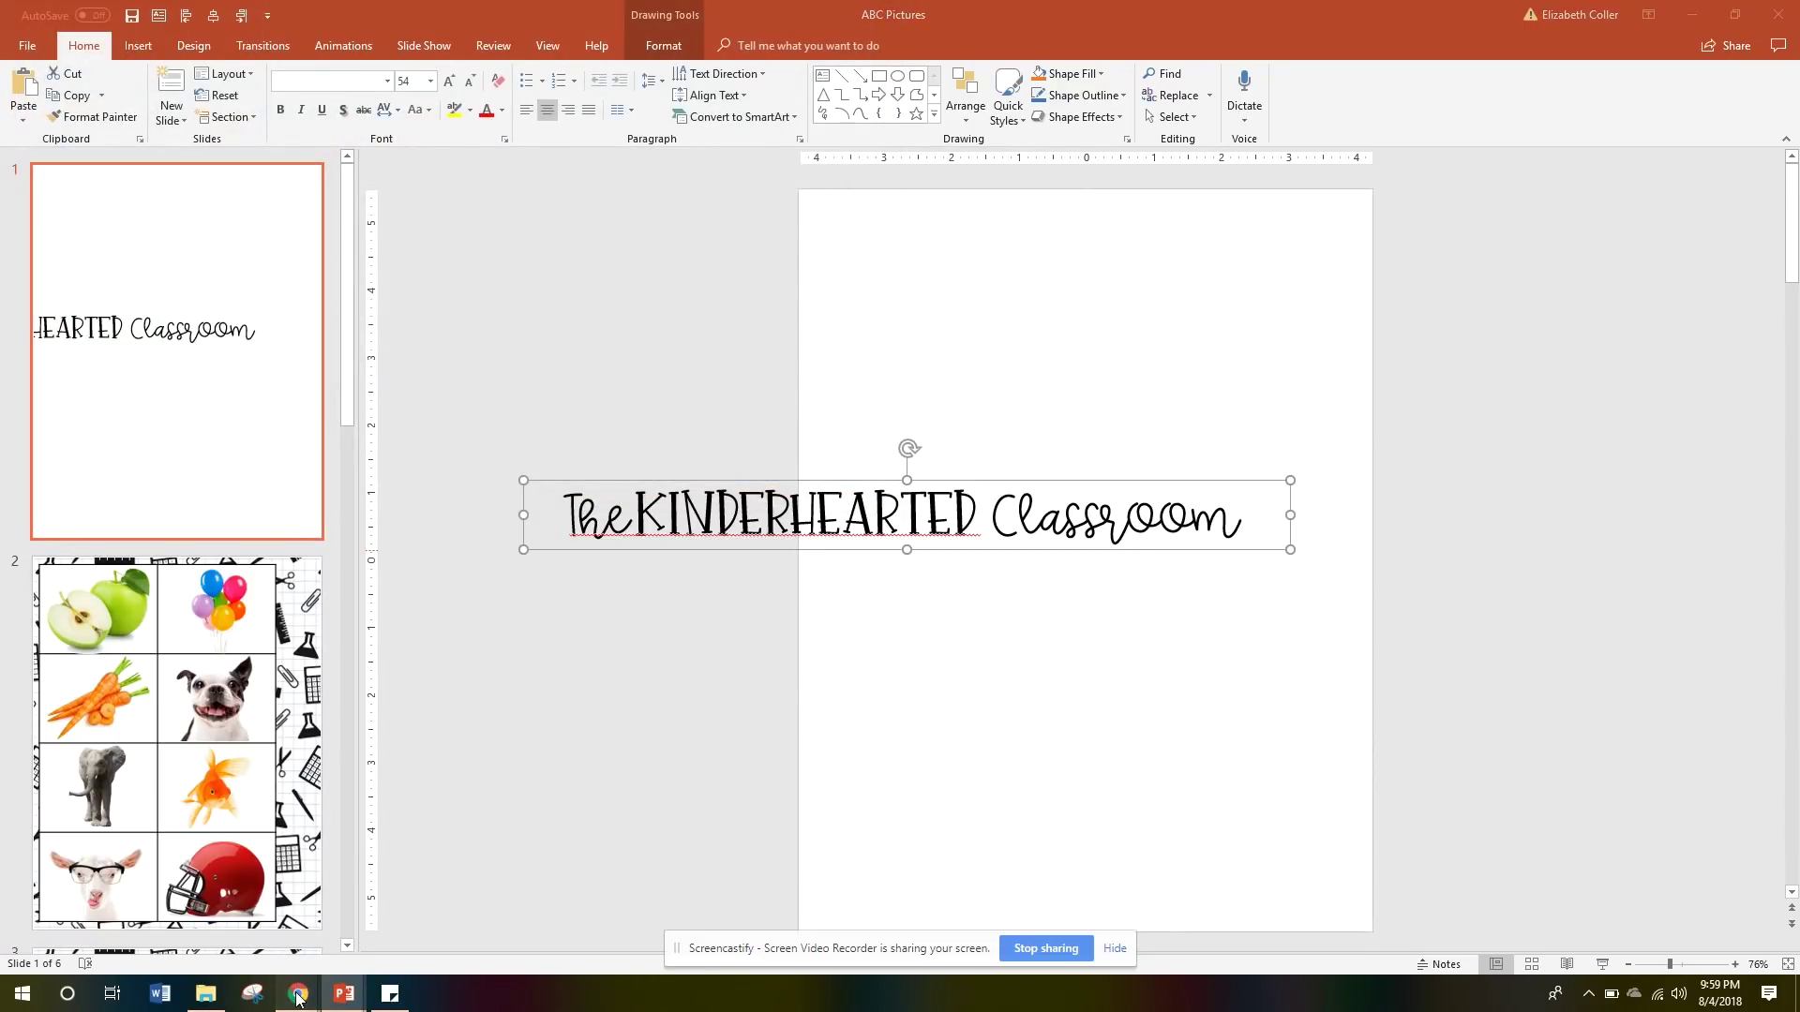
- Switch to Cricut Design Space in the browser and upload the logo picture from the Desktop as a new image
mouse_move(297, 996)
left_click(249, 871)
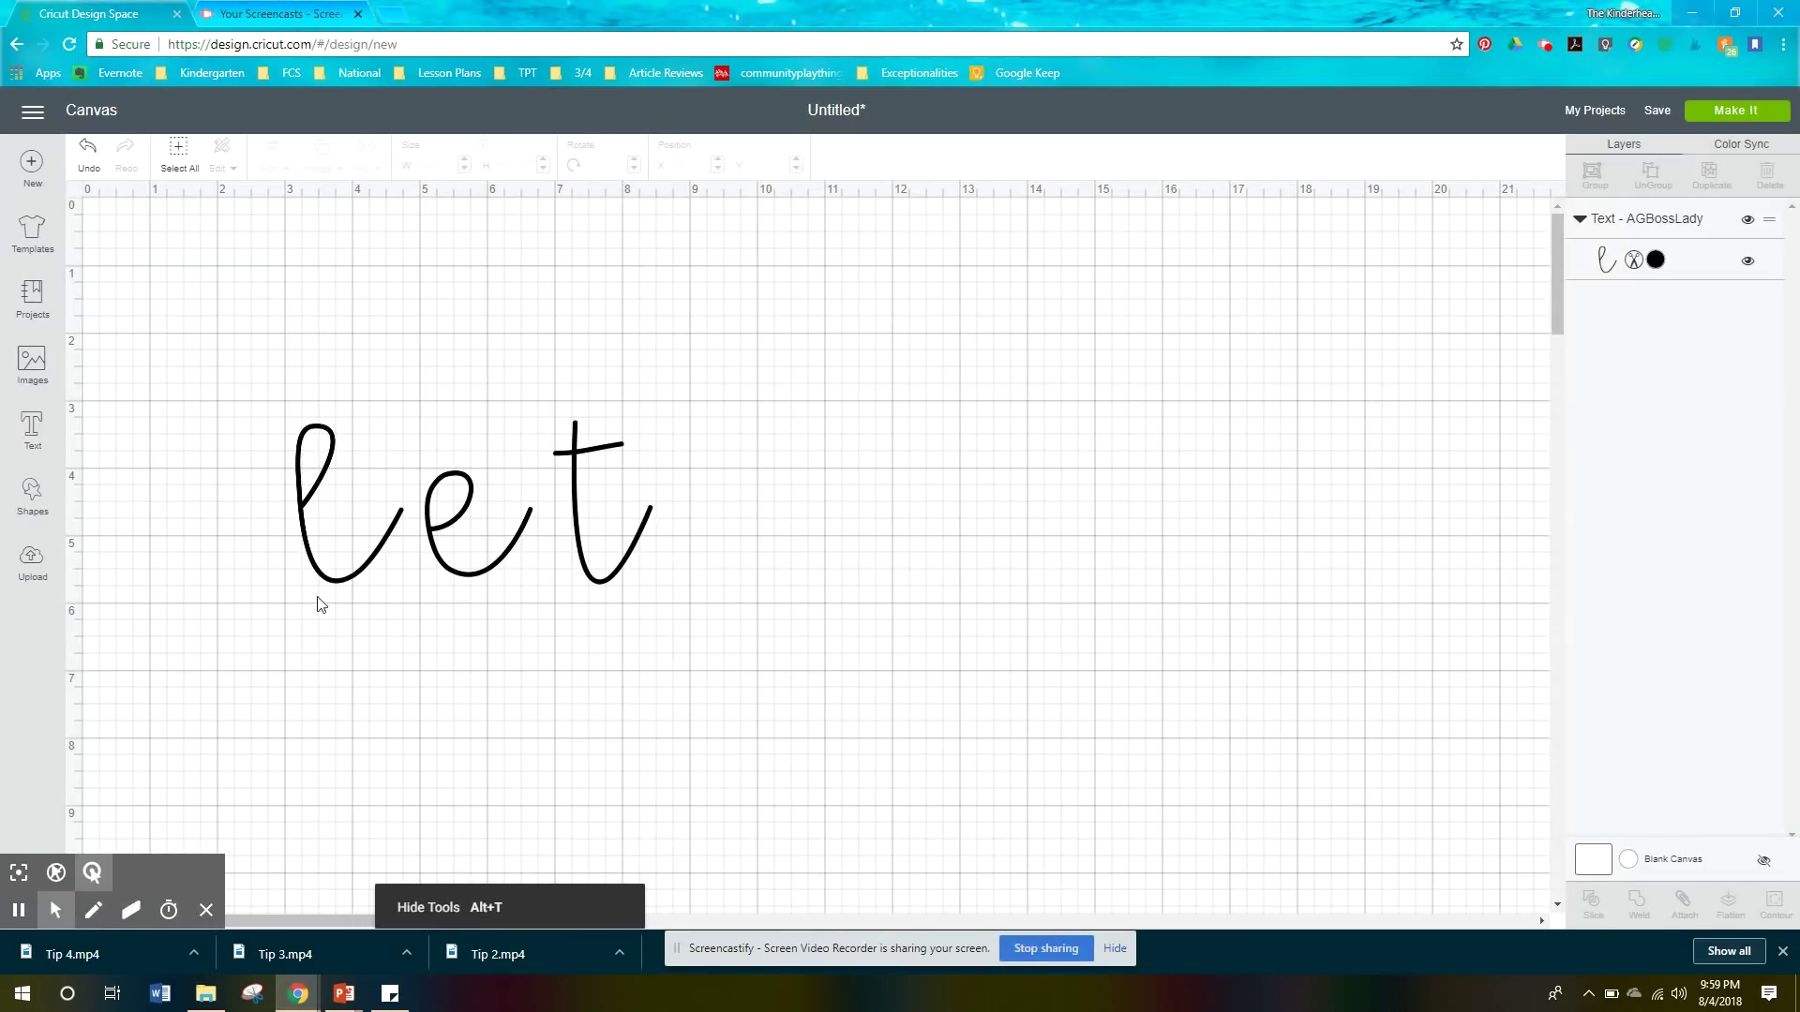
left_click(375, 495)
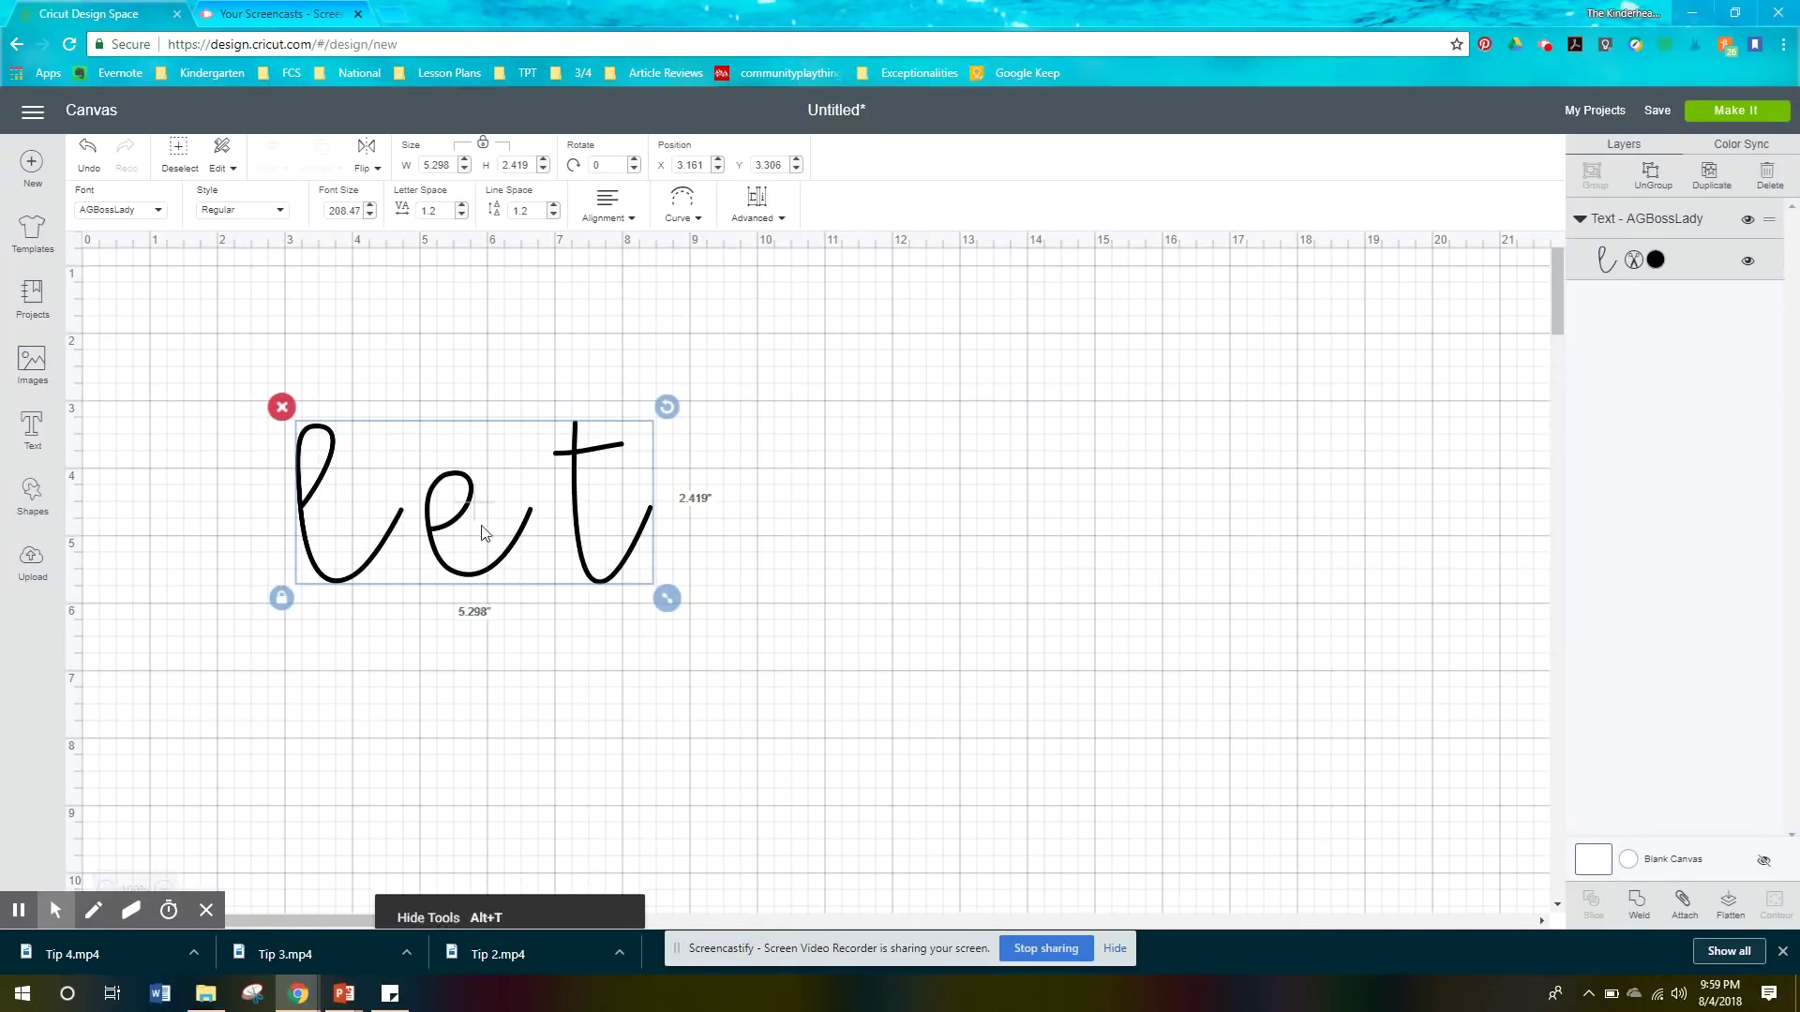
left_click(32, 559)
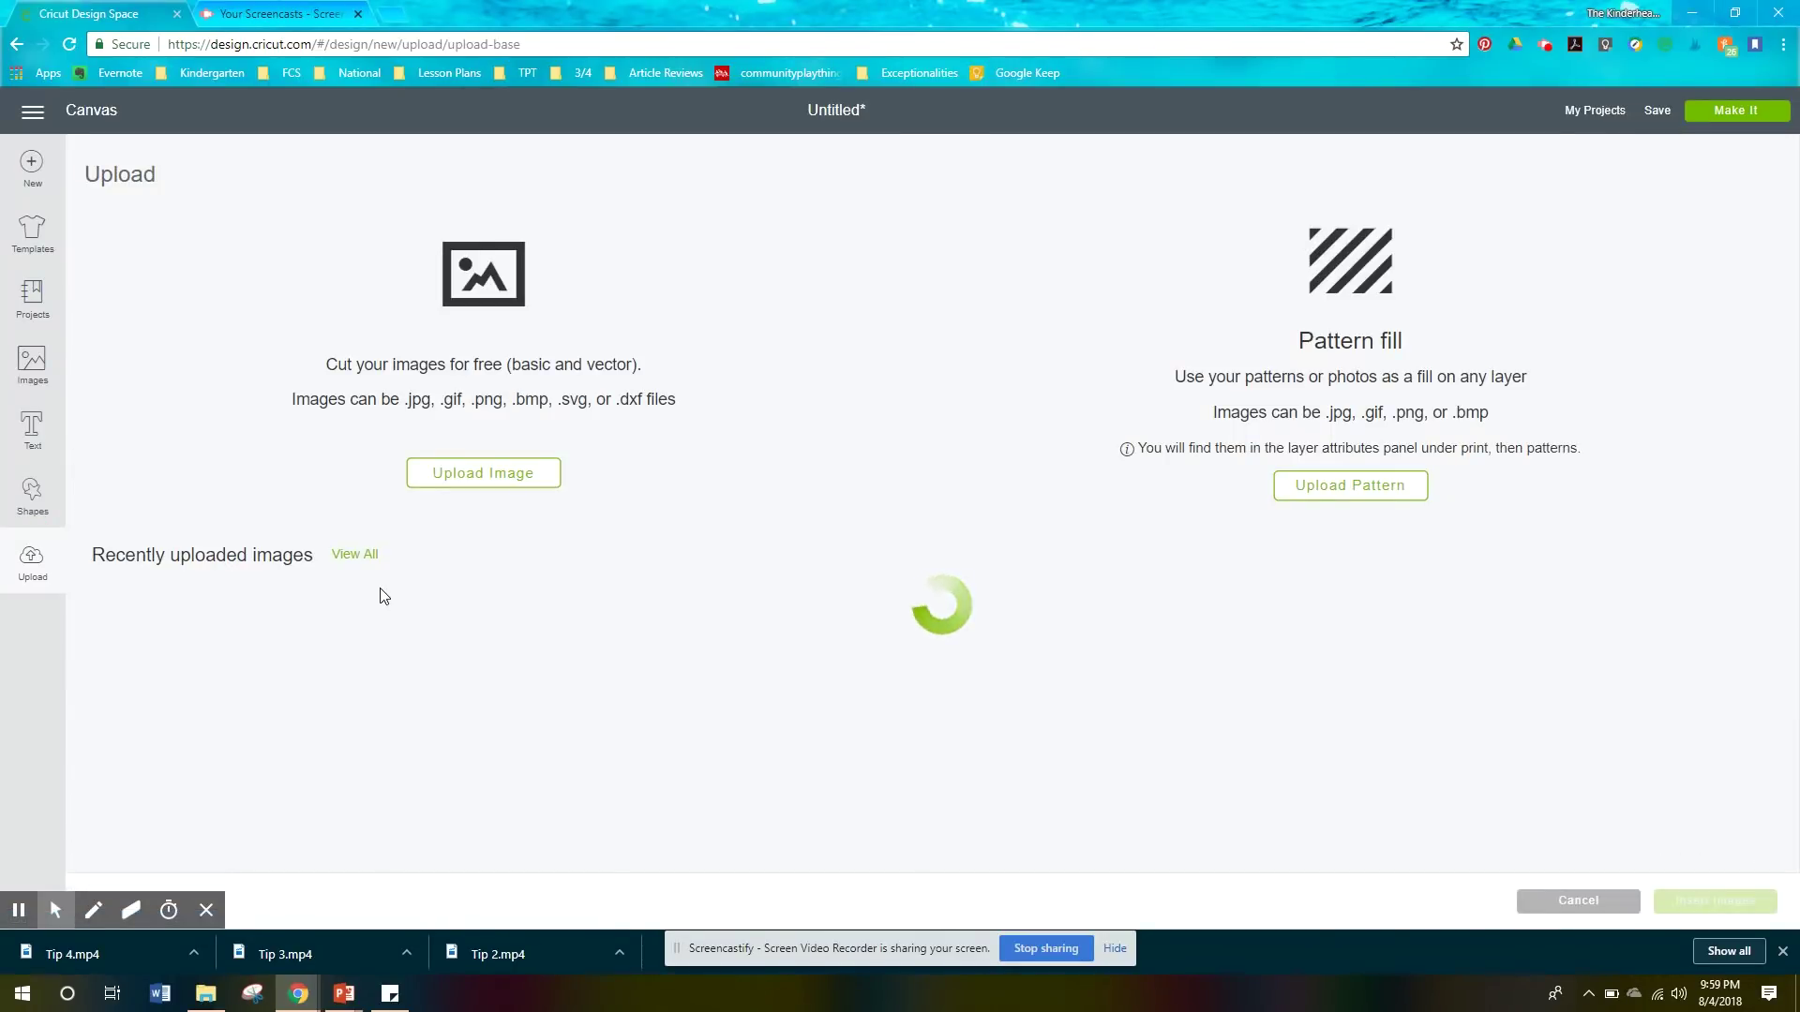
left_click(438, 487)
left_click(893, 504)
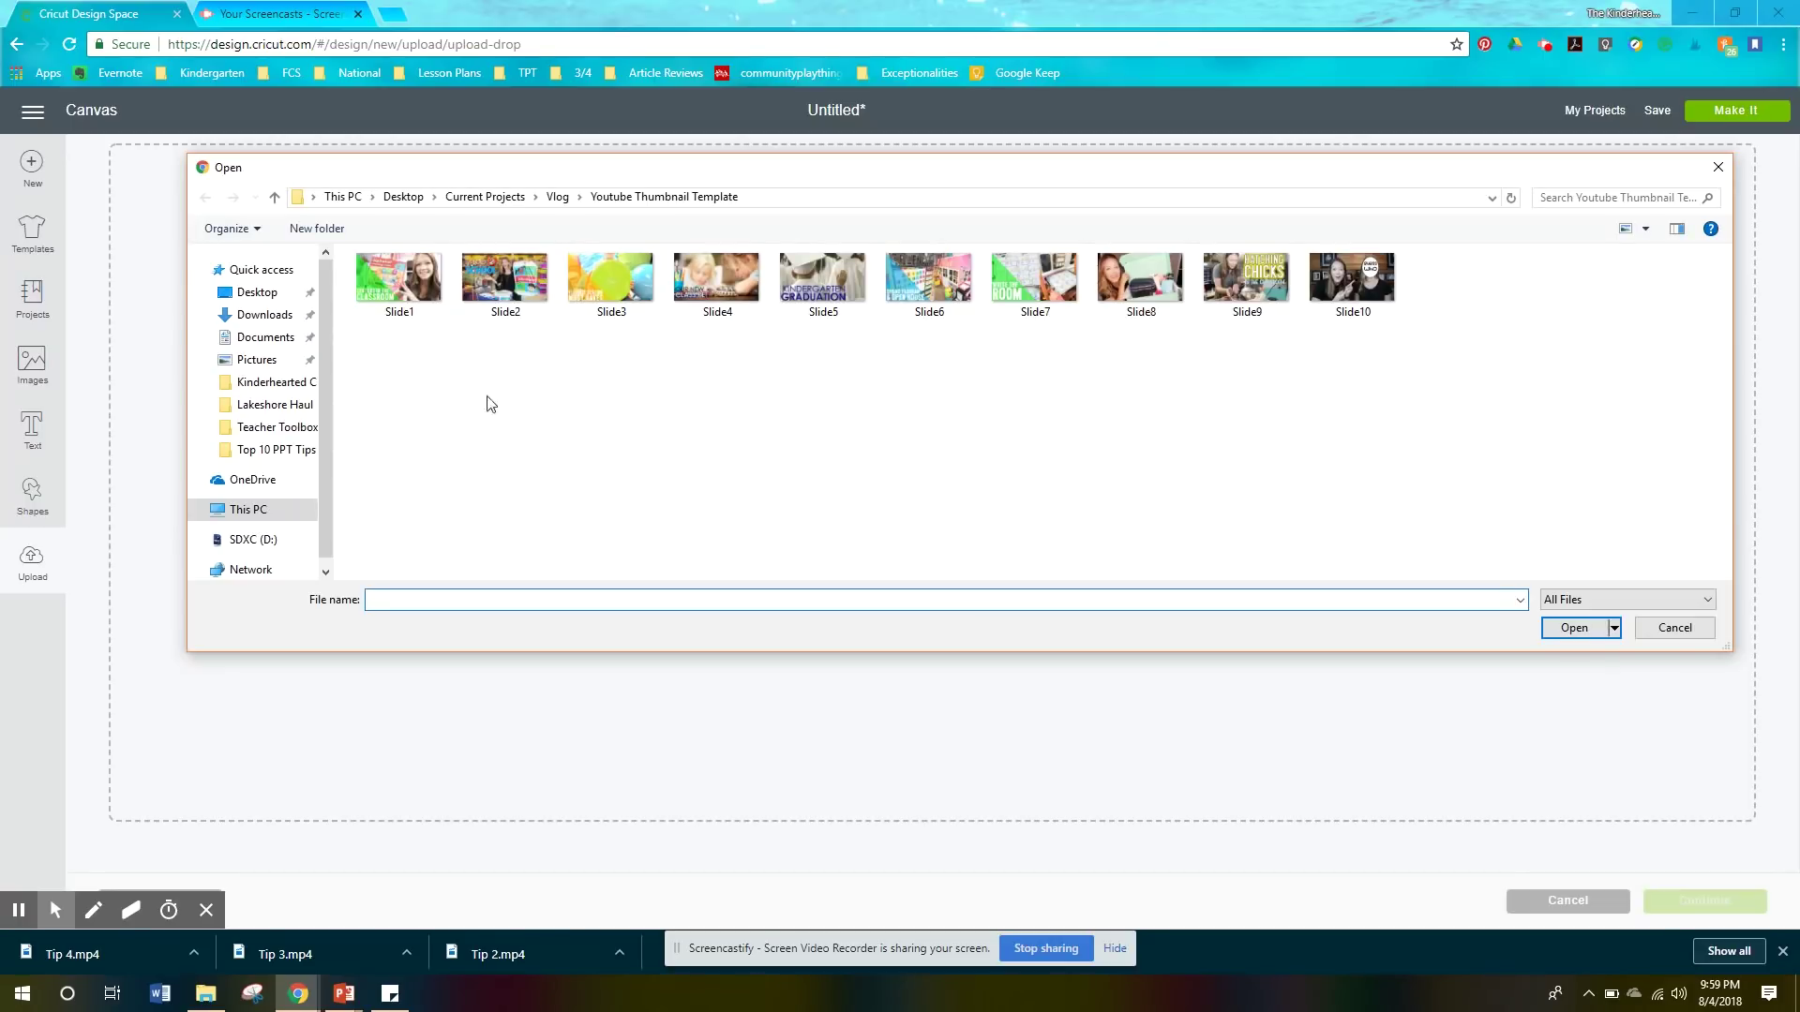
left_click(257, 291)
left_click(836, 318)
double_click(837, 318)
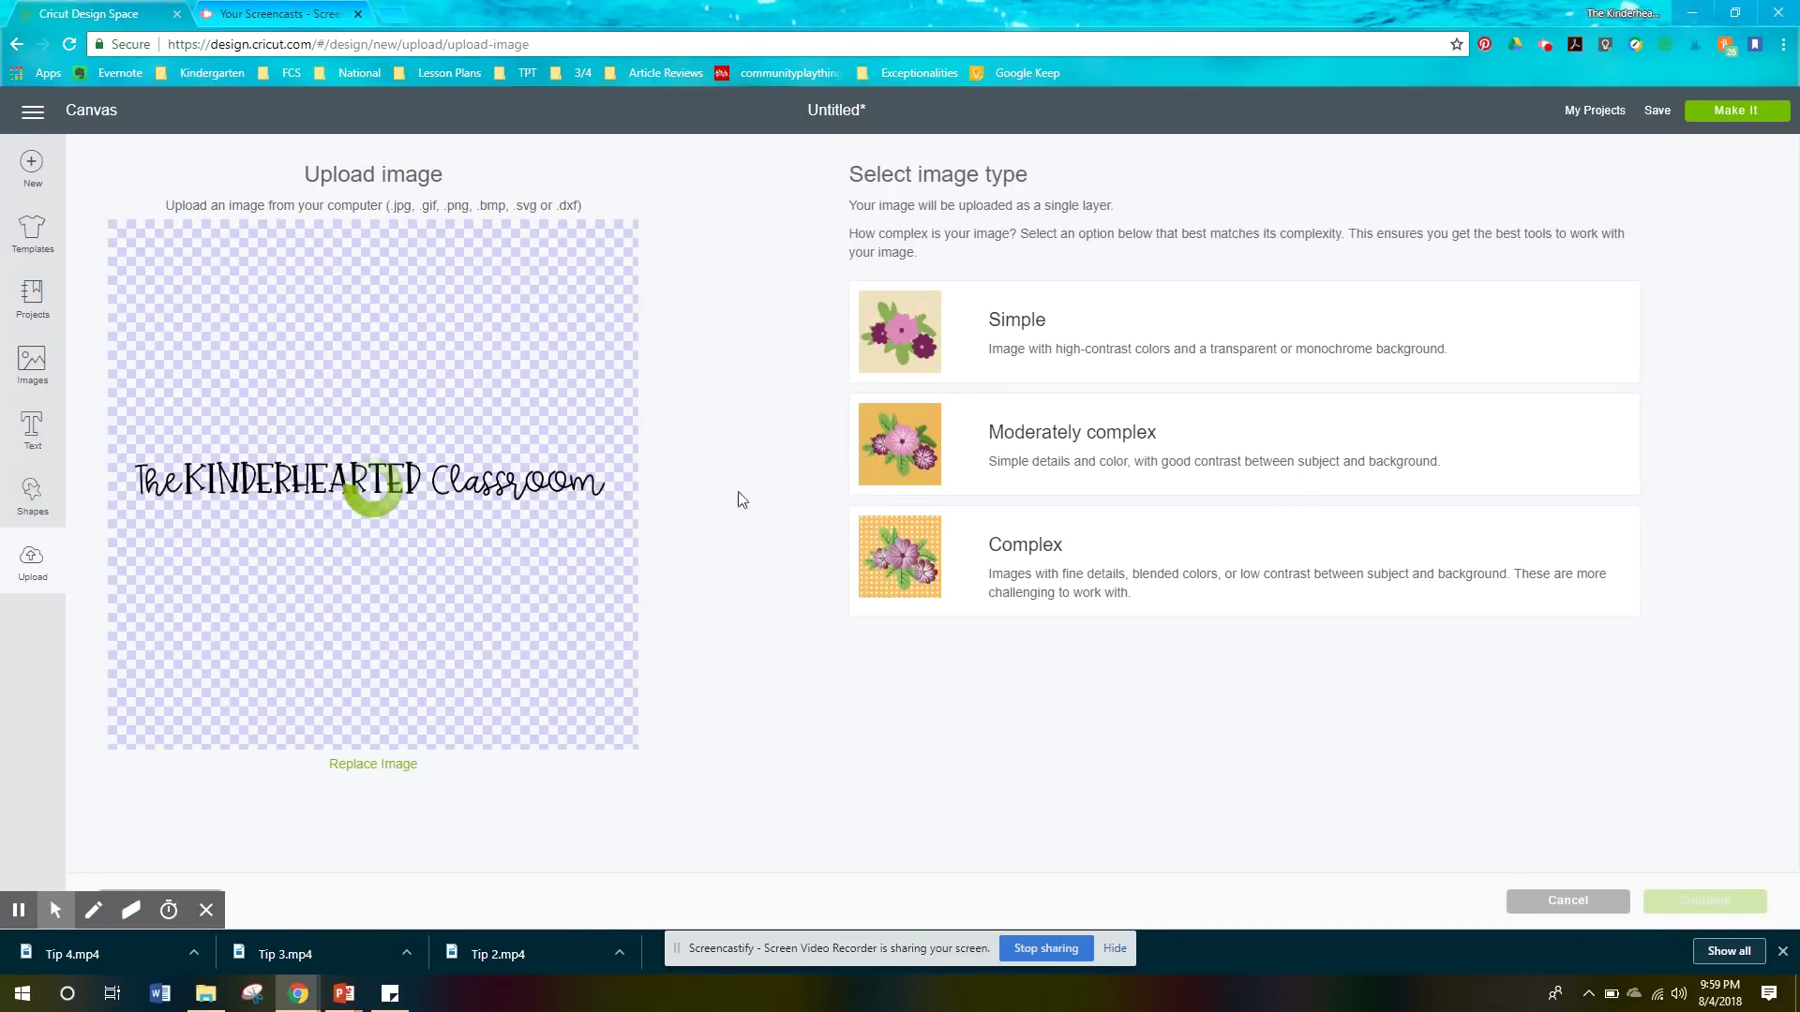
- Set the image type to Simple and save the uploaded logo as a print then cut image
left_click(1017, 332)
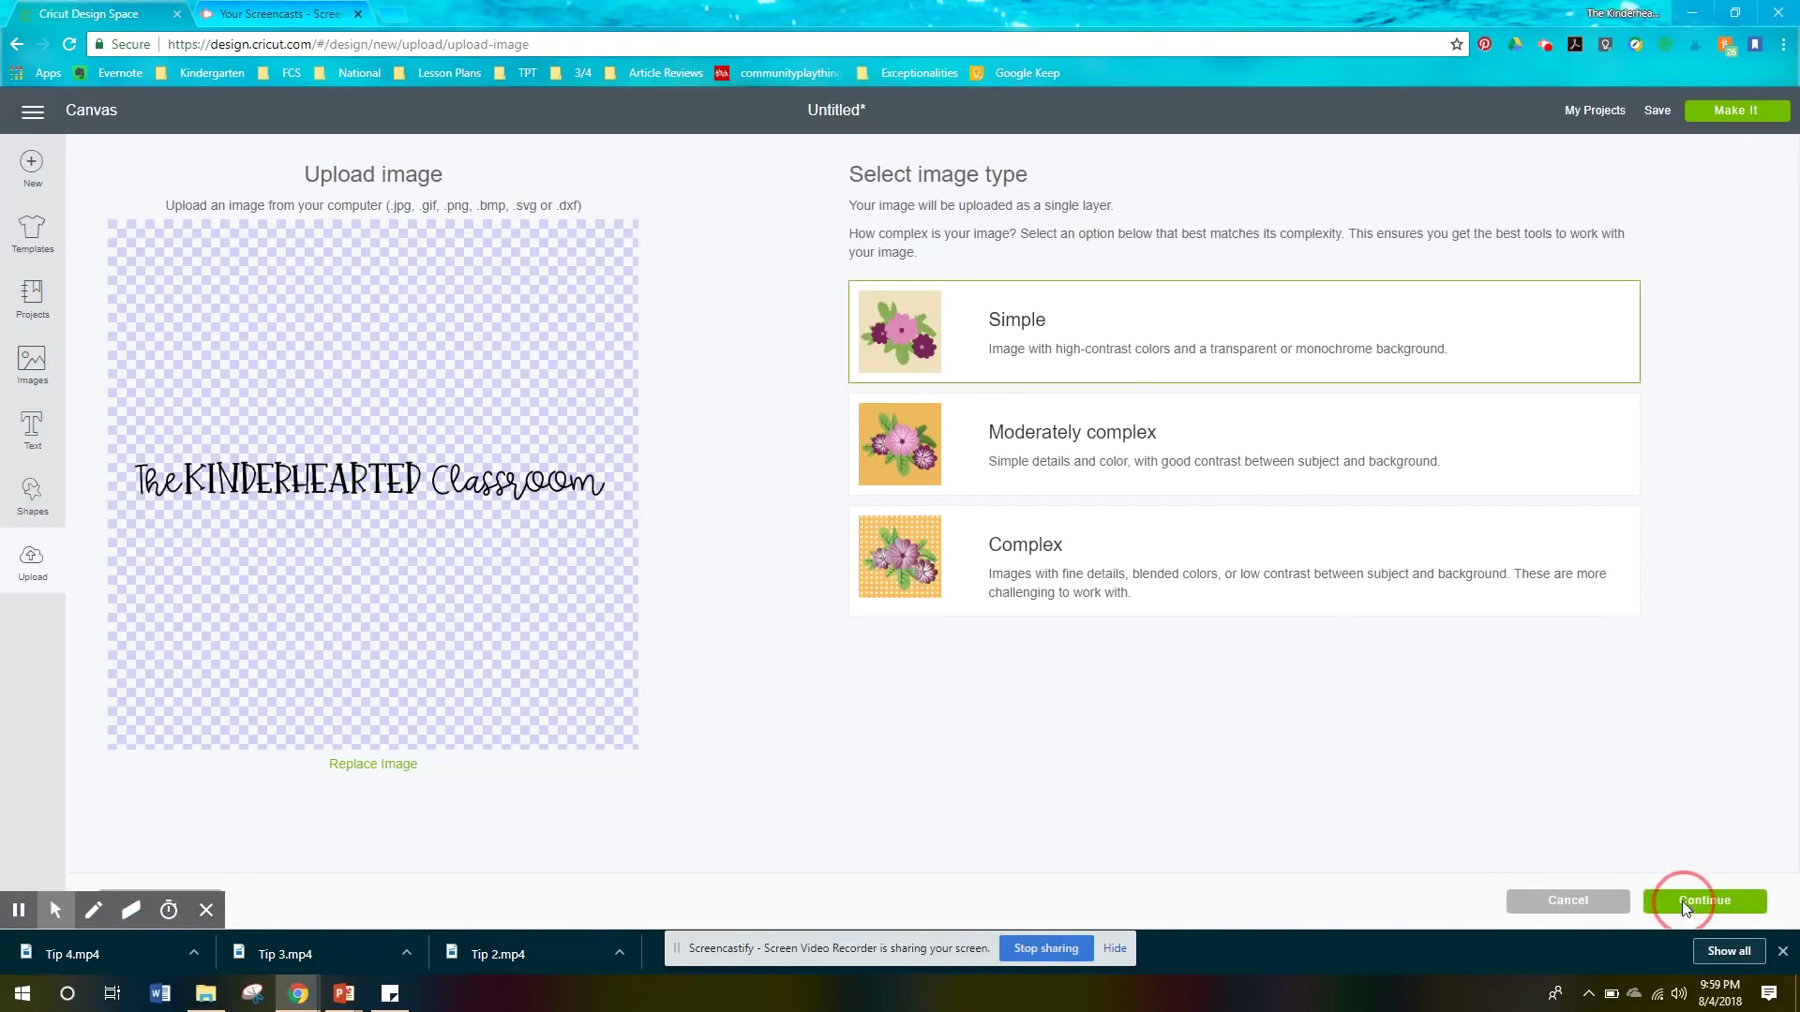
left_click(1685, 901)
left_click(1732, 901)
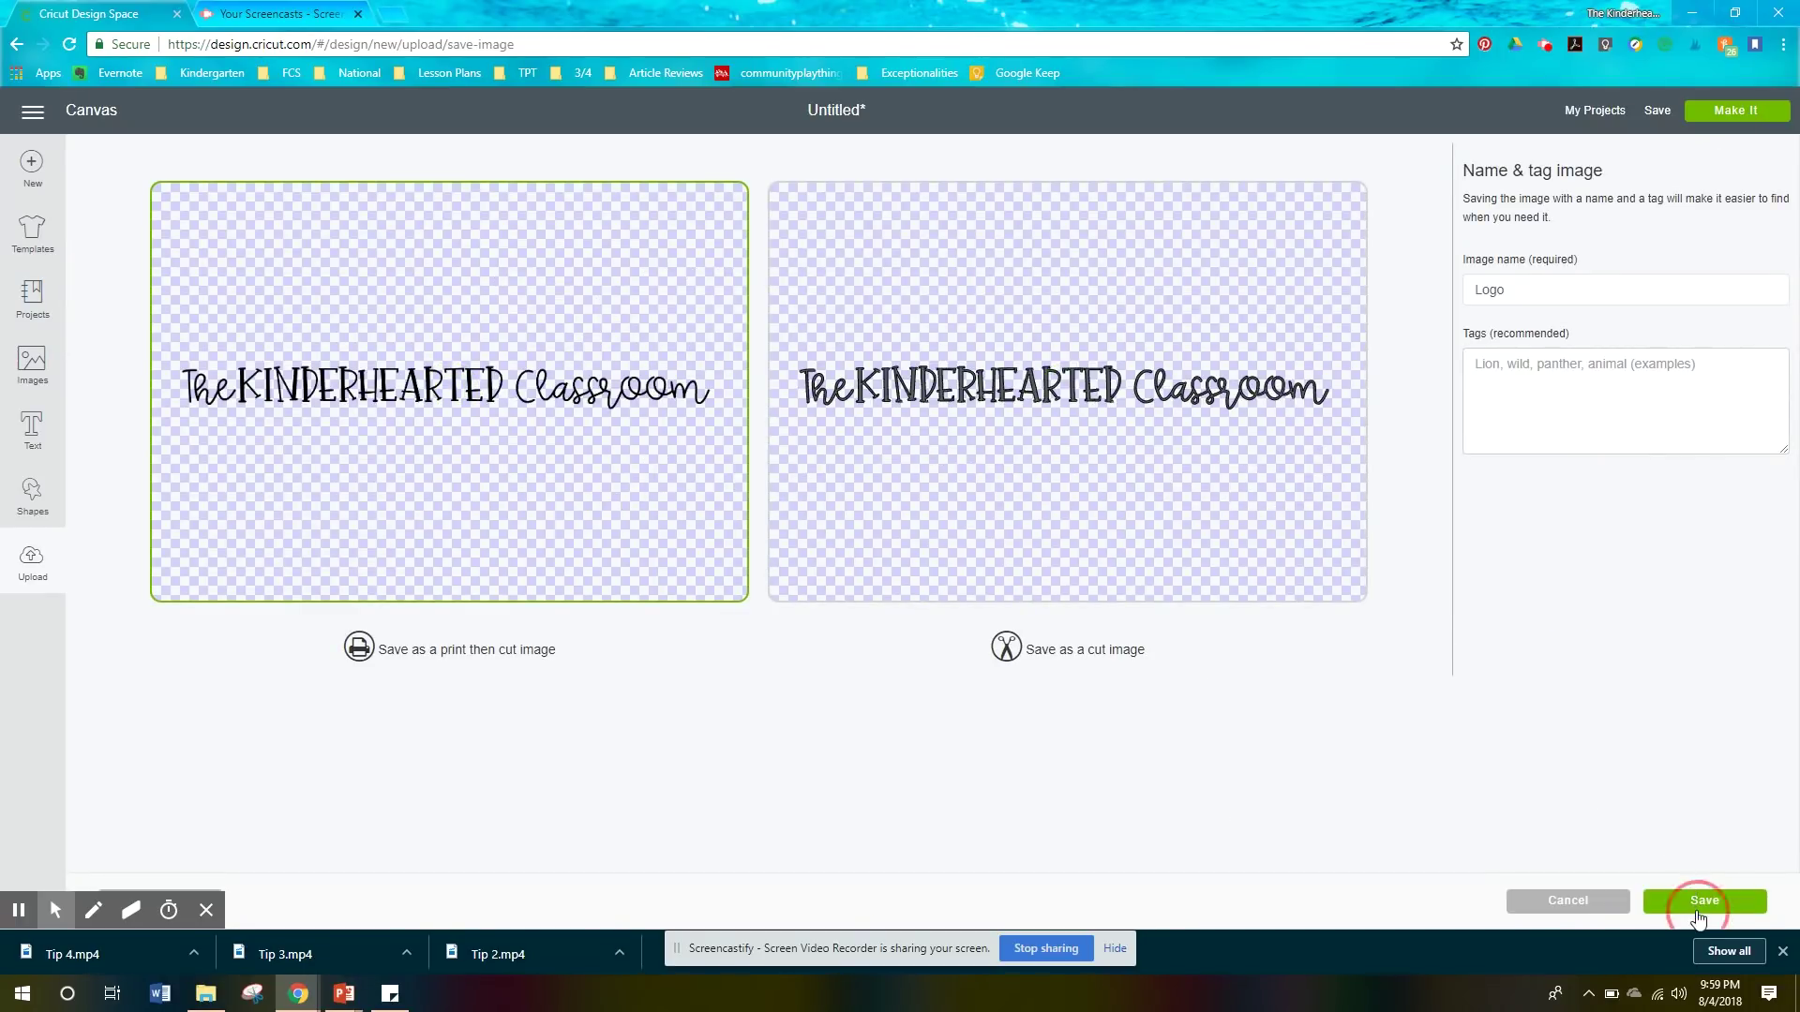
left_click(1698, 913)
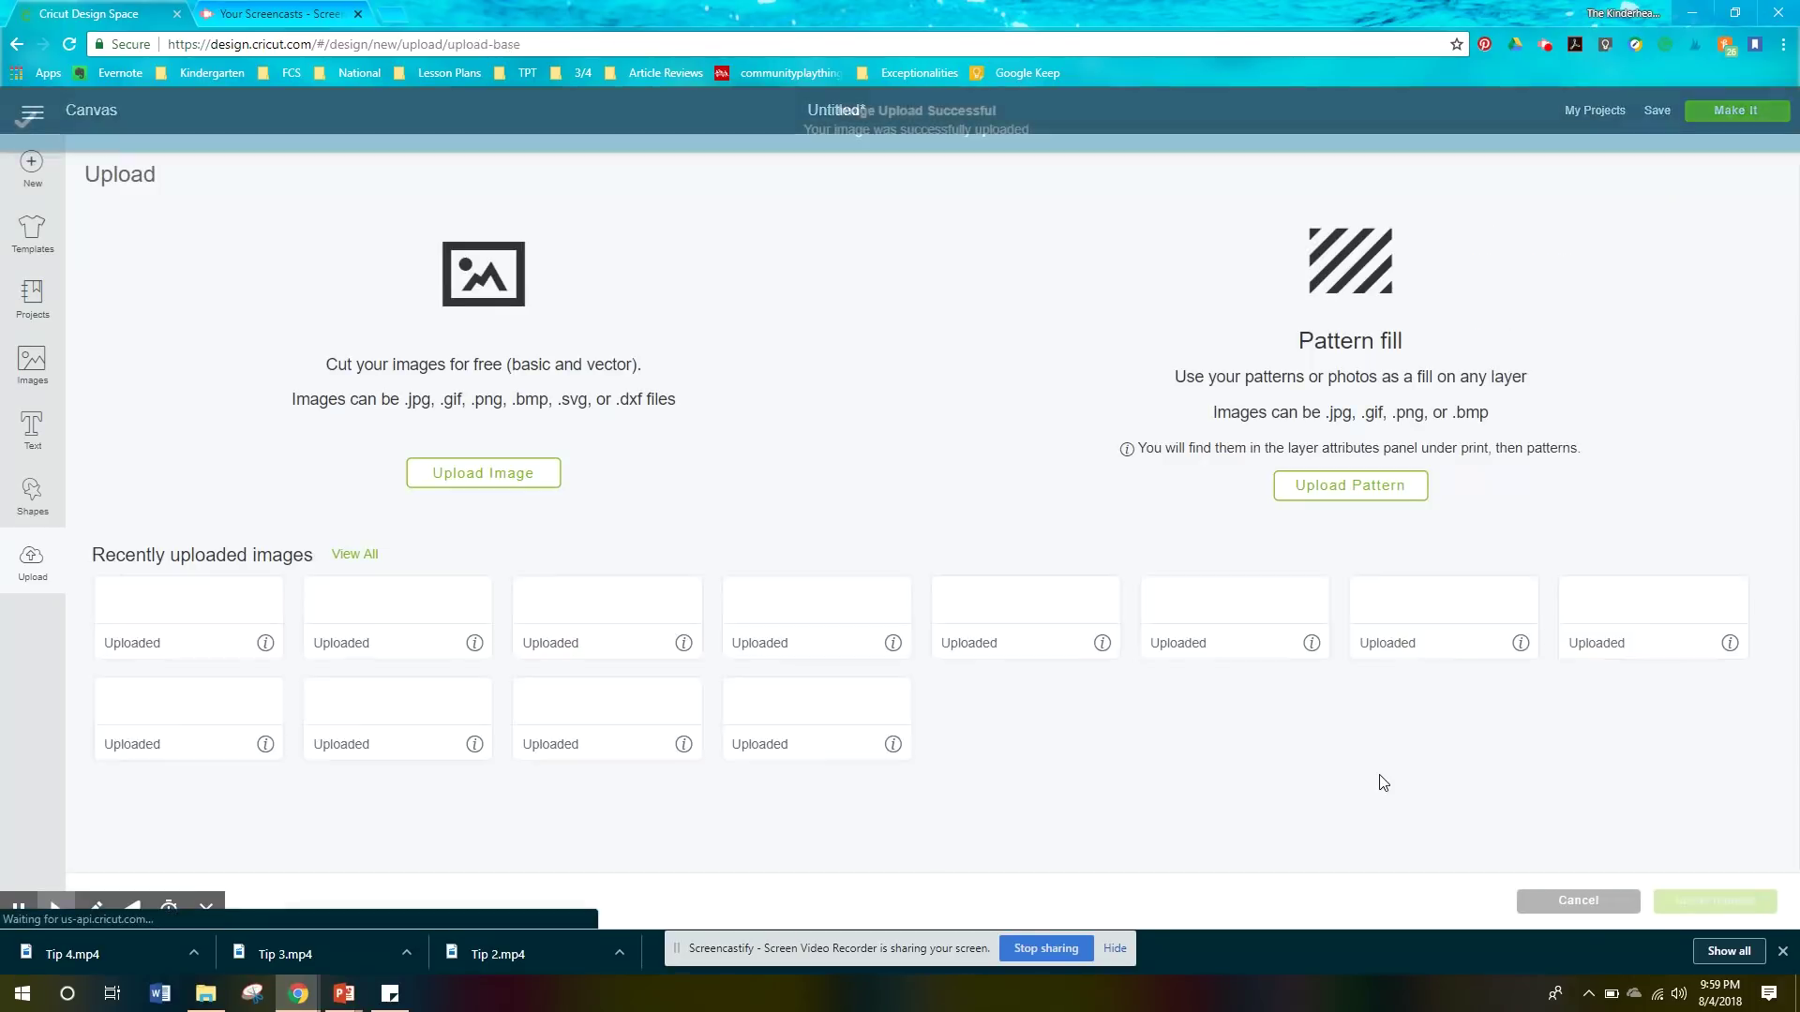
- Insert the newly uploaded logo image from the recent uploads onto the canvas
left_click(183, 705)
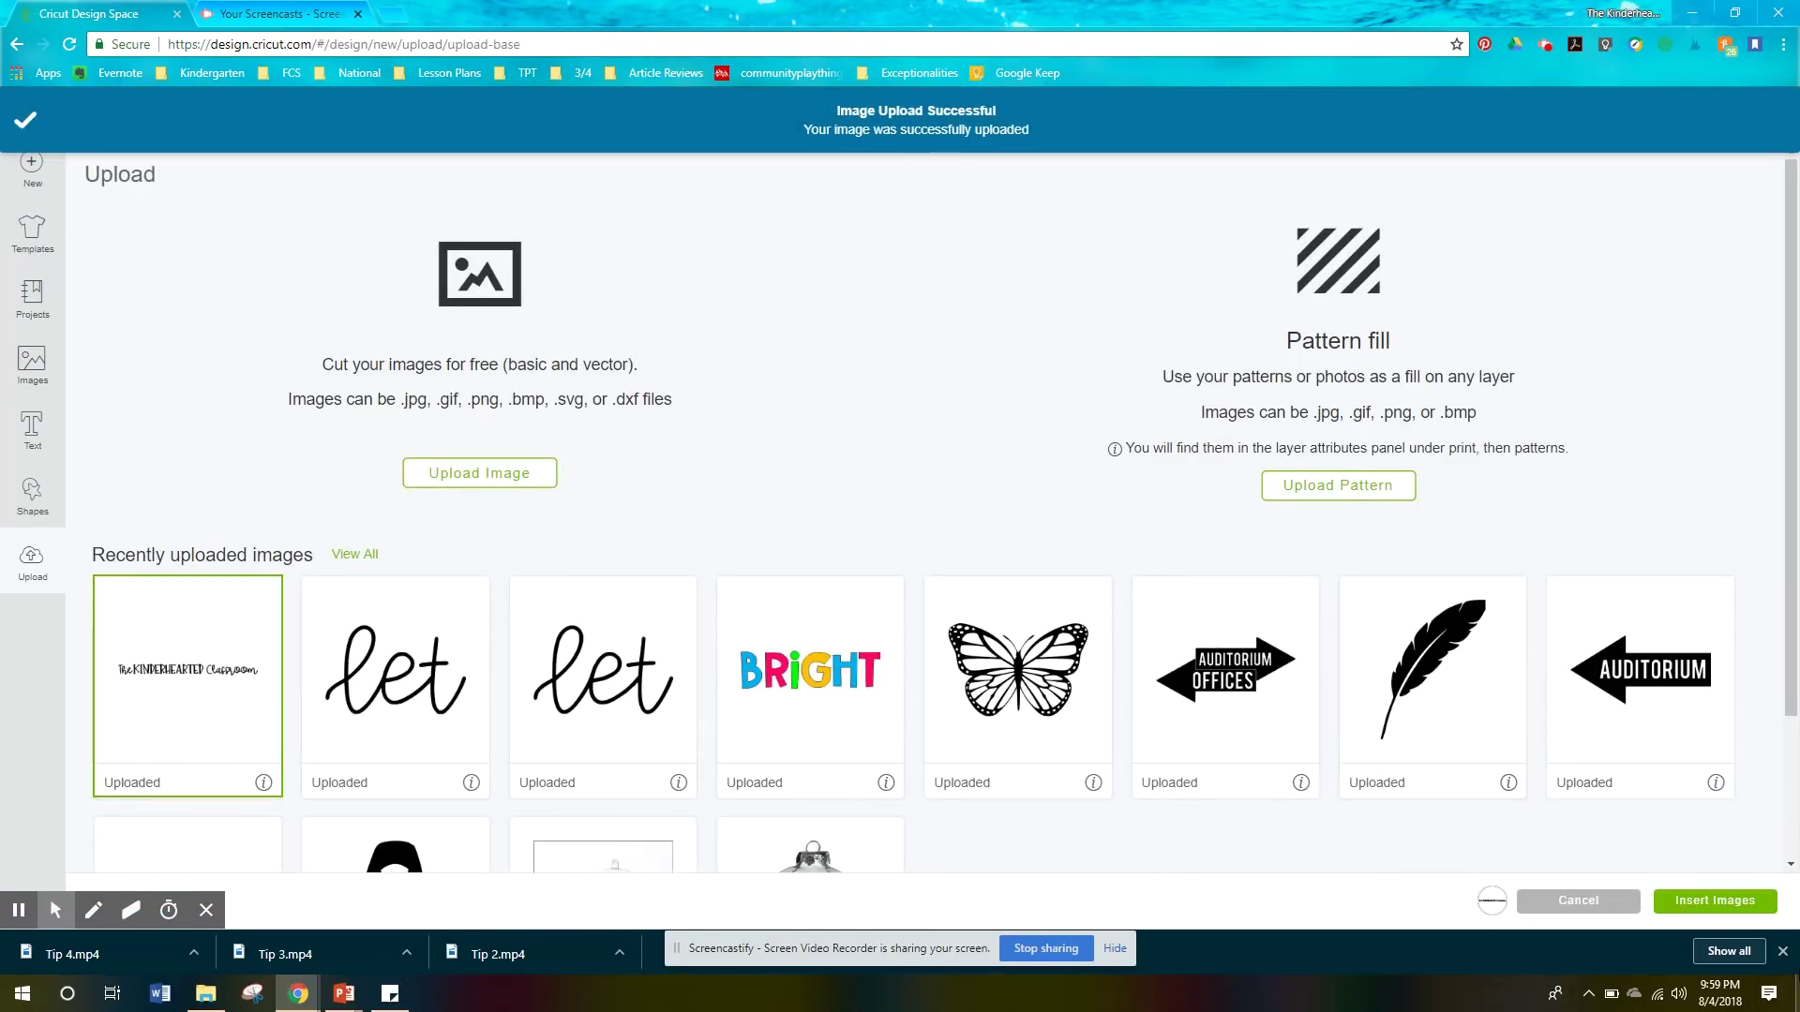
left_click(1723, 903)
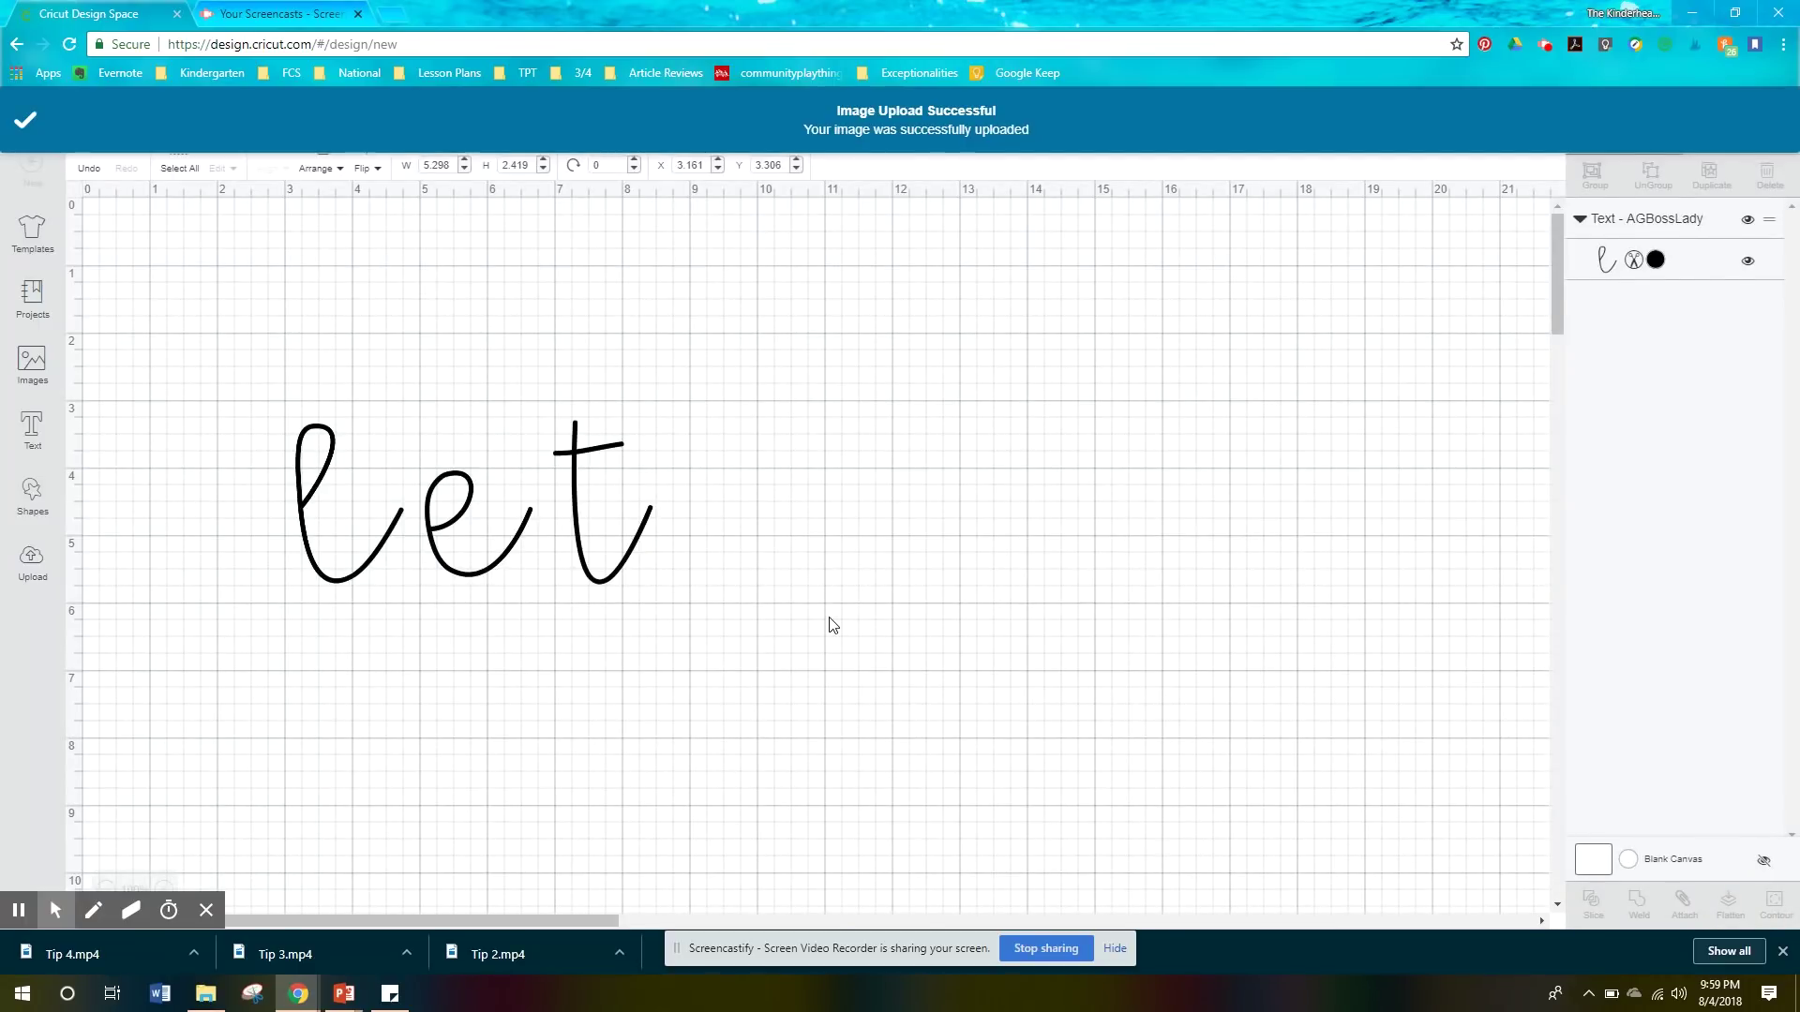
left_click_drag(890, 364, 1236, 547)
left_click(1223, 647)
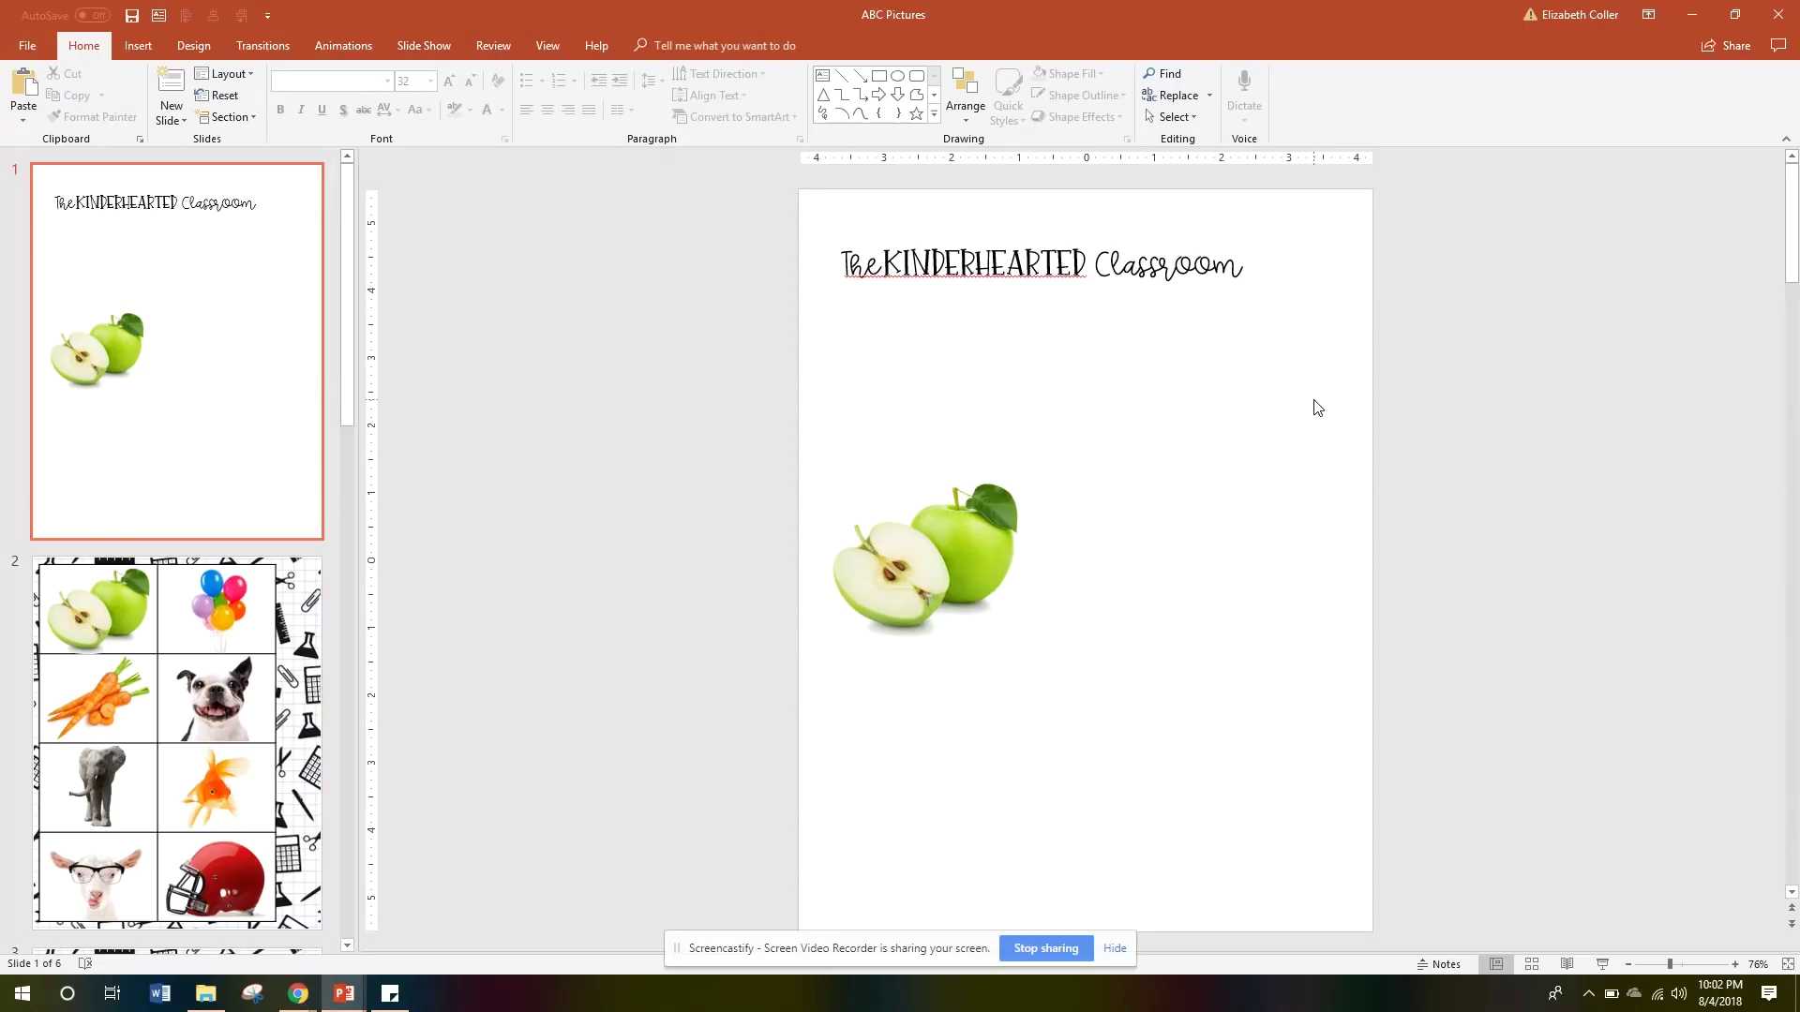
- Move the heading text box slightly to the right in a straight horizontal line, keeping its height on the slide
left_click(1210, 261)
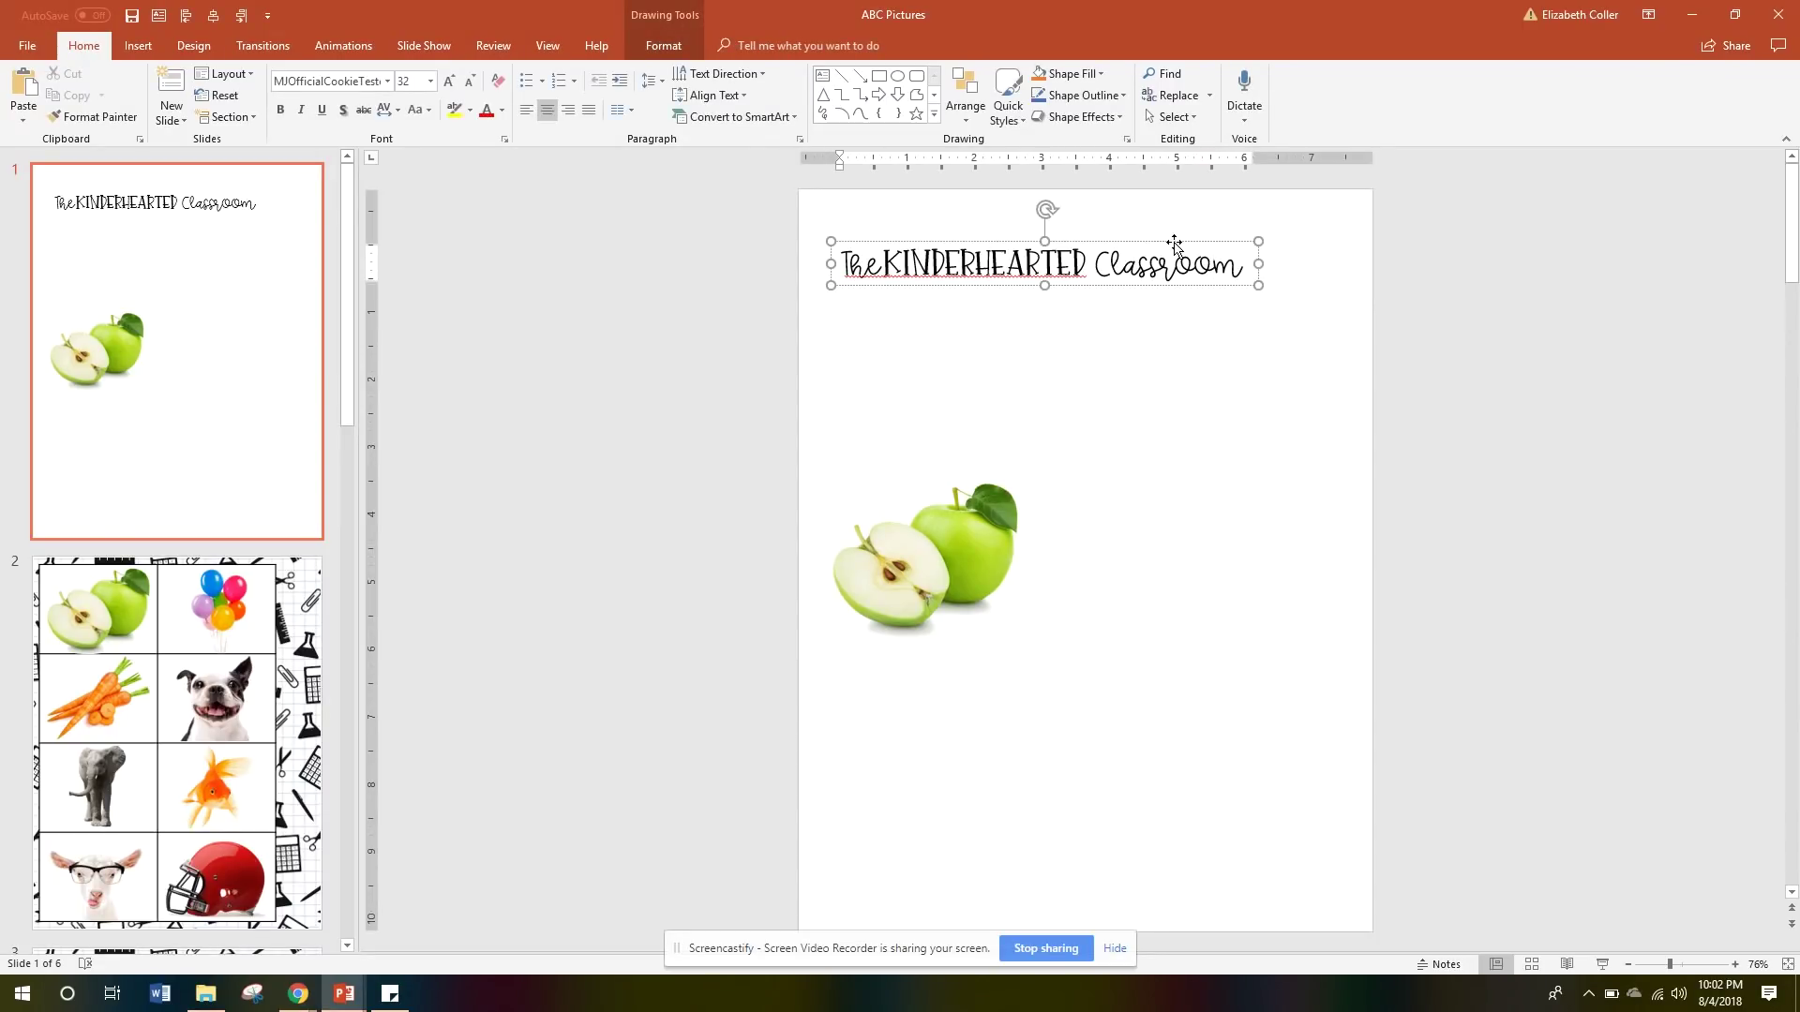
mouse_move(1173, 244)
left_mouse_down()
mouse_move(1170, 274)
mouse_move(1167, 231)
mouse_move(1162, 430)
mouse_move(1165, 249)
mouse_move(984, 246)
mouse_move(1409, 252)
mouse_move(991, 241)
mouse_move(1325, 515)
mouse_move(949, 286)
mouse_move(1277, 286)
mouse_move(959, 291)
mouse_move(1212, 282)
mouse_move(1184, 279)
mouse_move(1185, 262)
left_mouse_up()
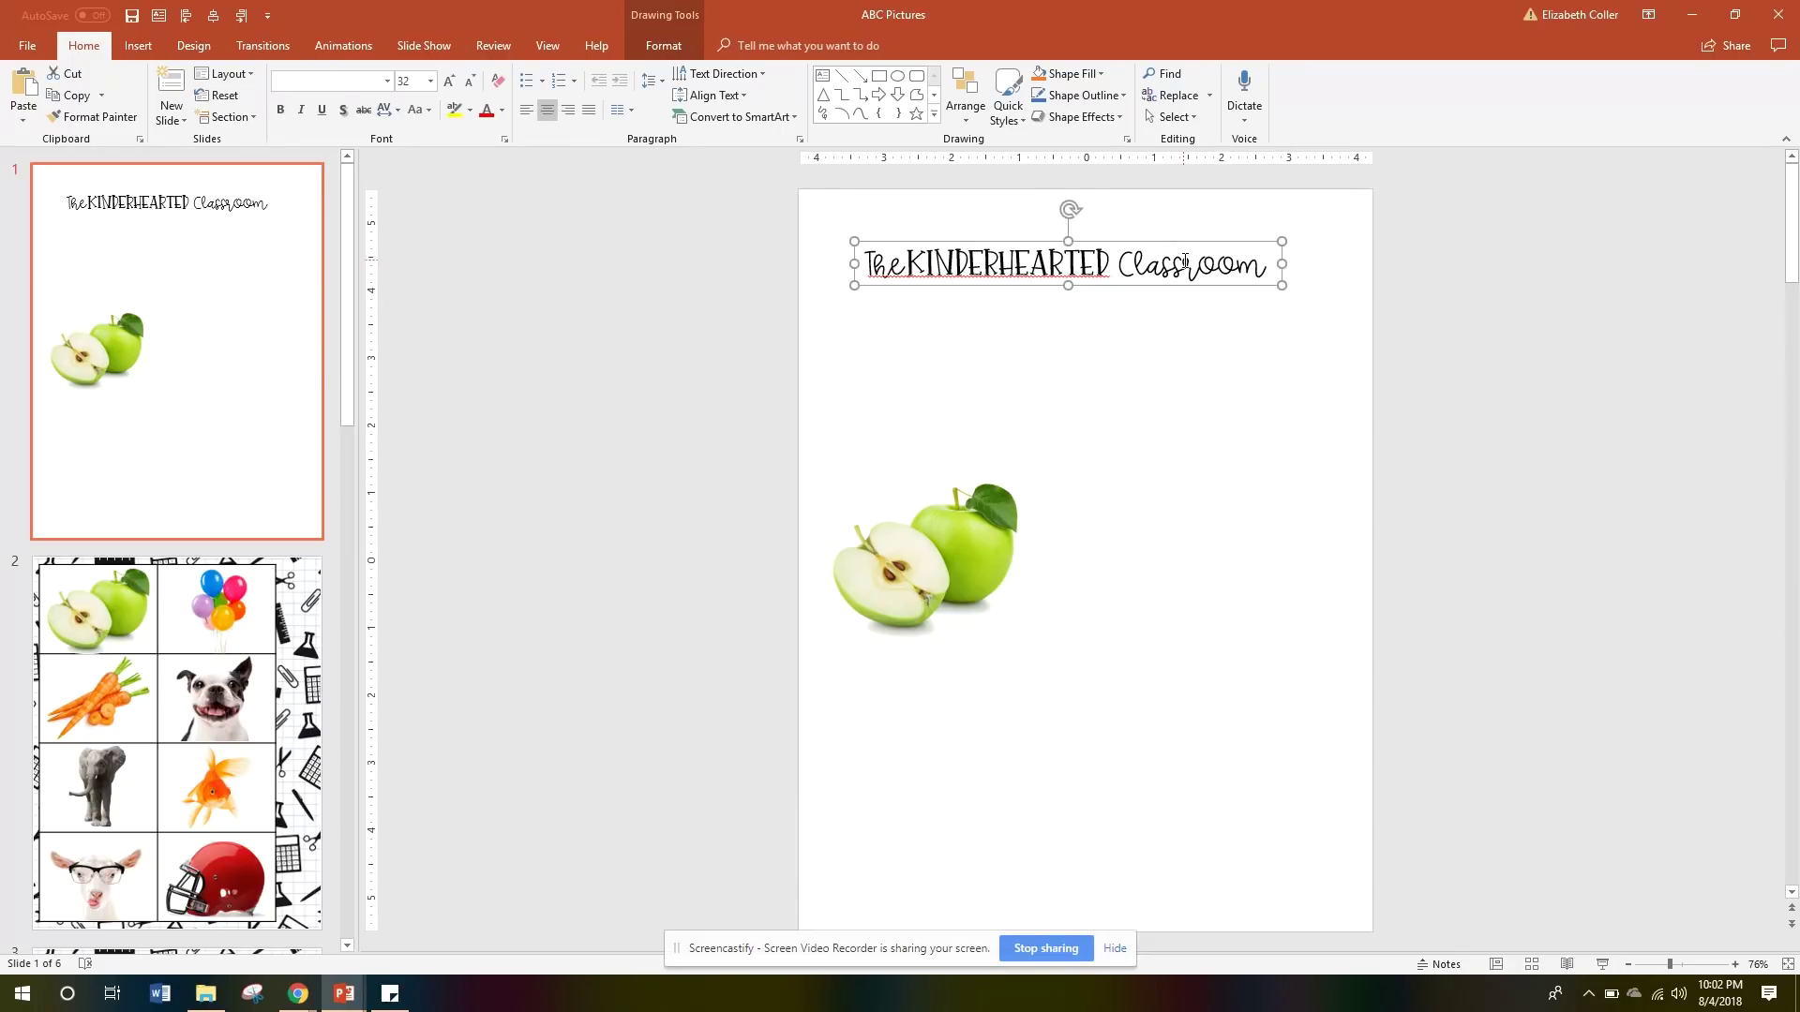
- Try duplicating the heading text box below the original, undoing each copy
left_click_drag(1172, 245, 1173, 295)
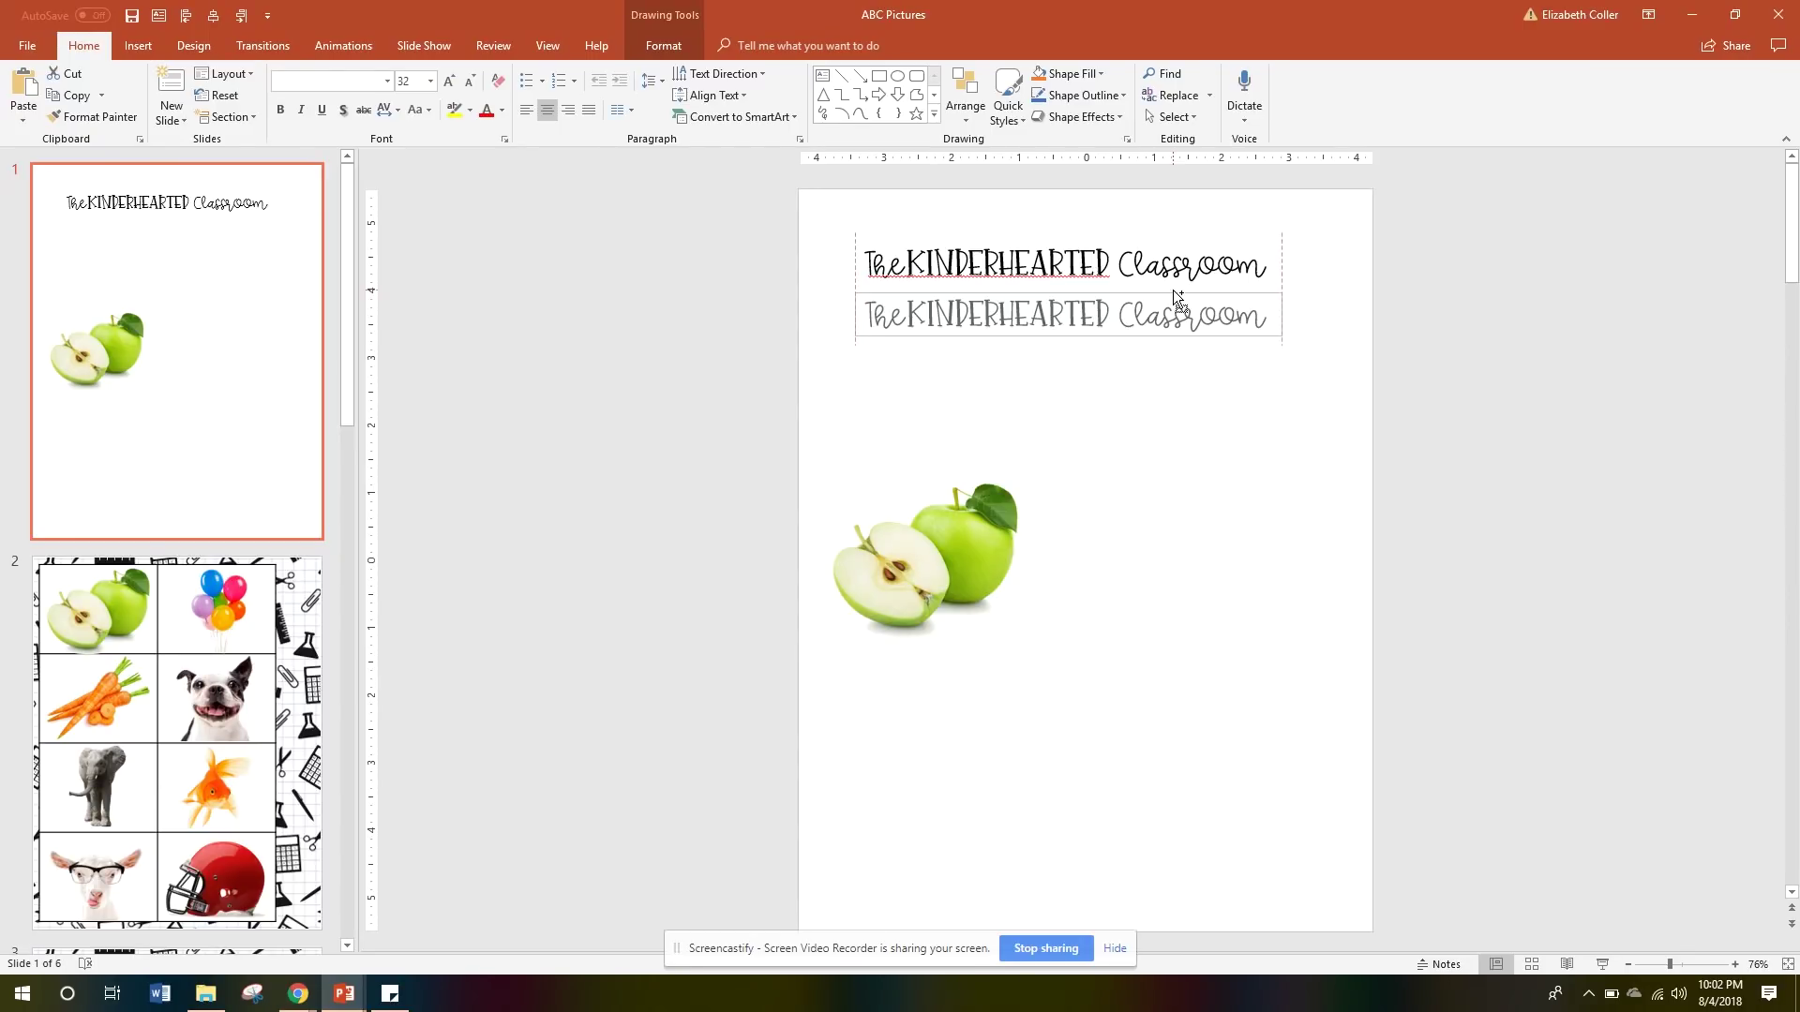
left_click_drag(1173, 290, 1173, 290)
left_click(1369, 341)
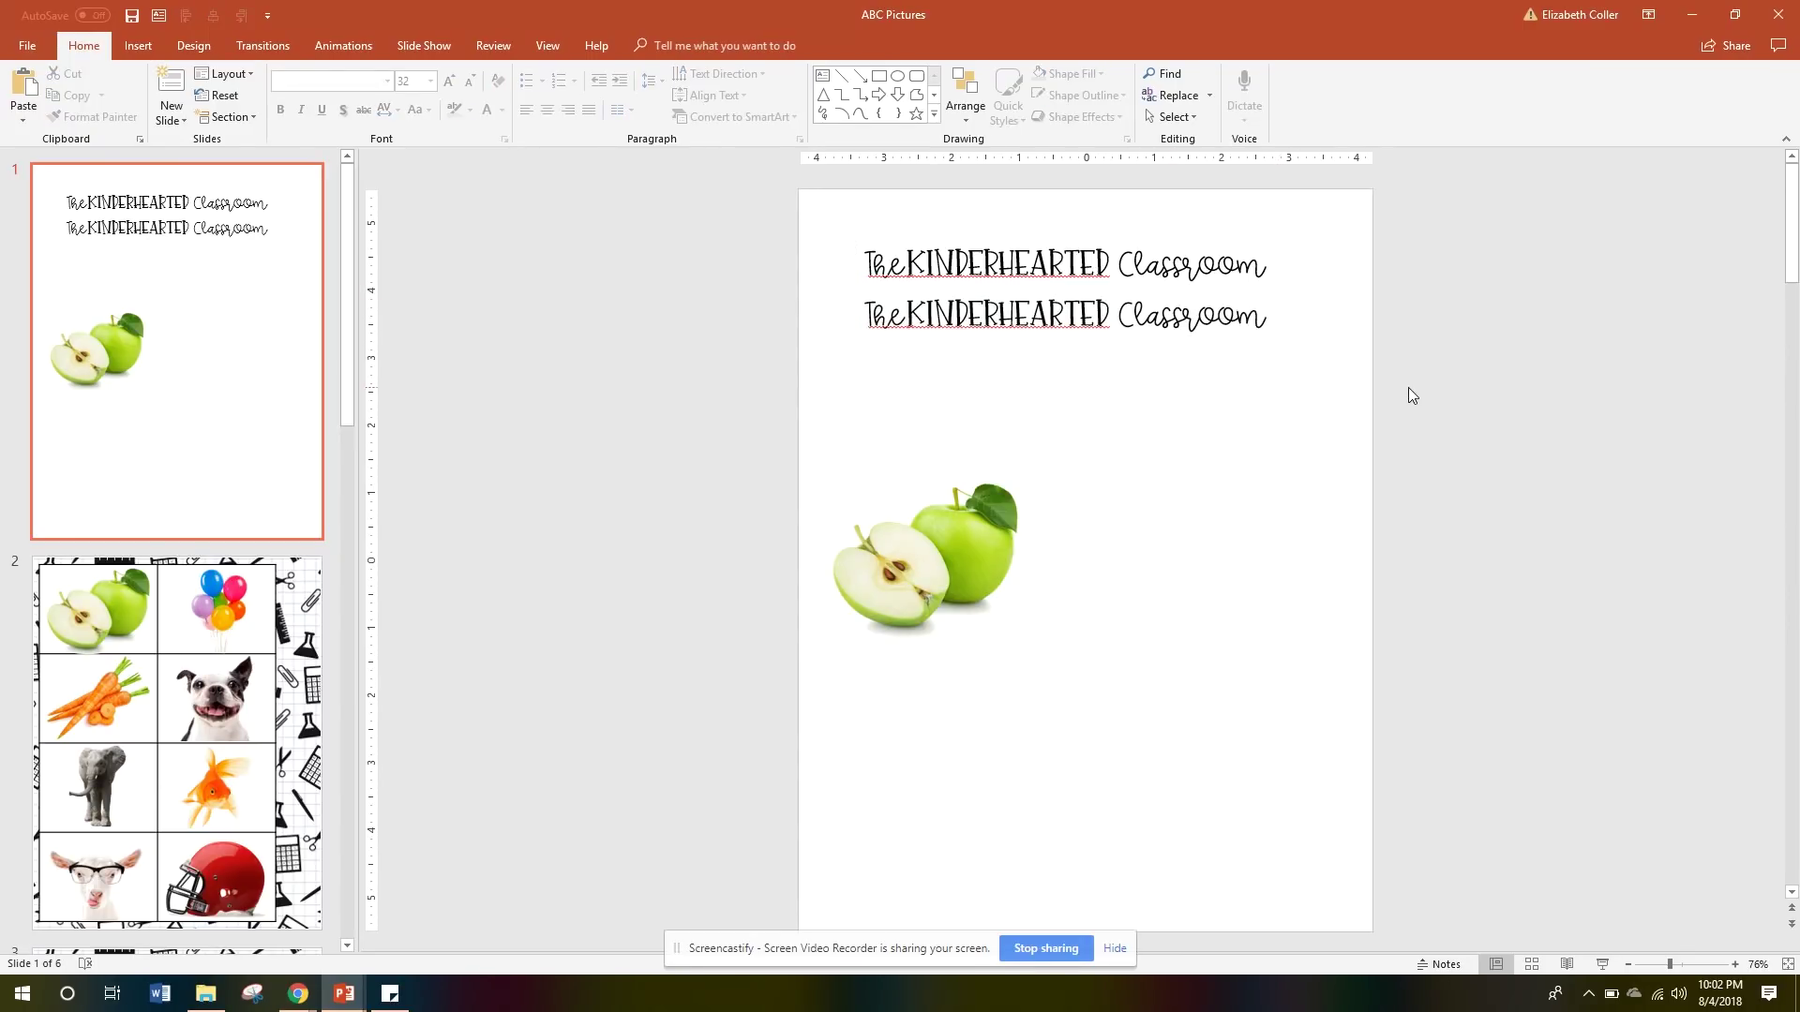
key("ctrl+z")
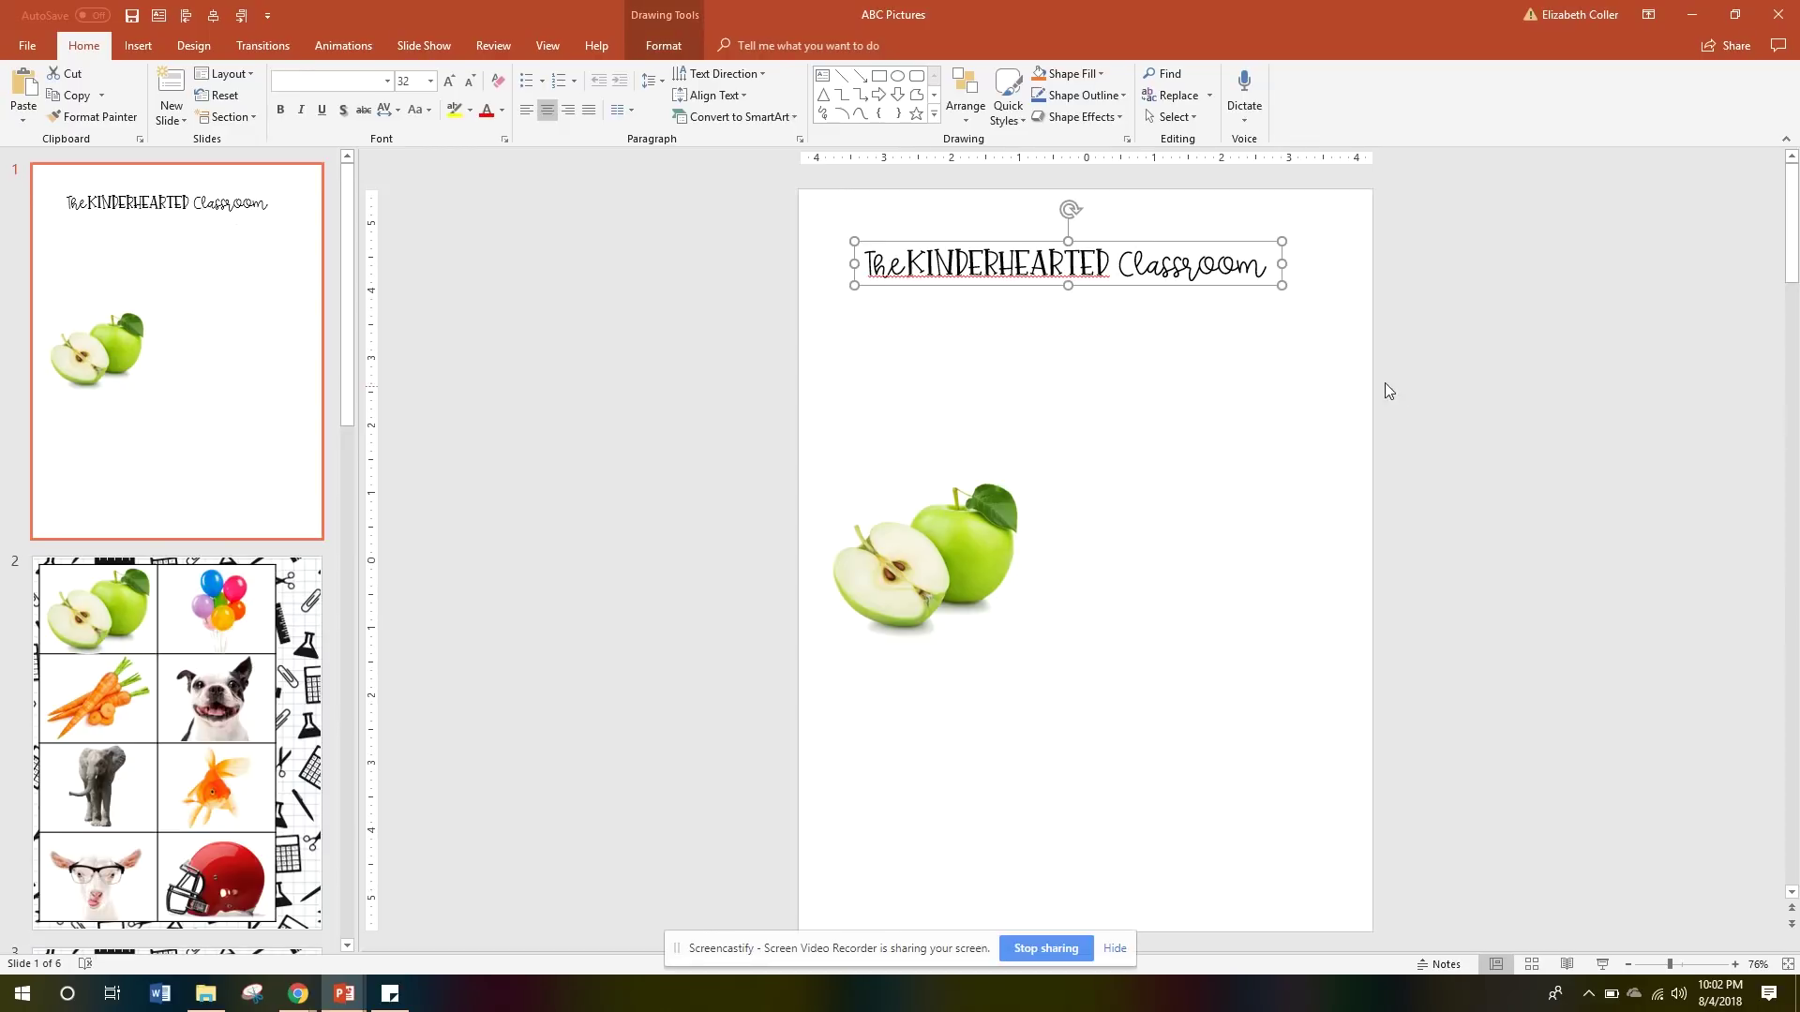
left_click(1236, 281)
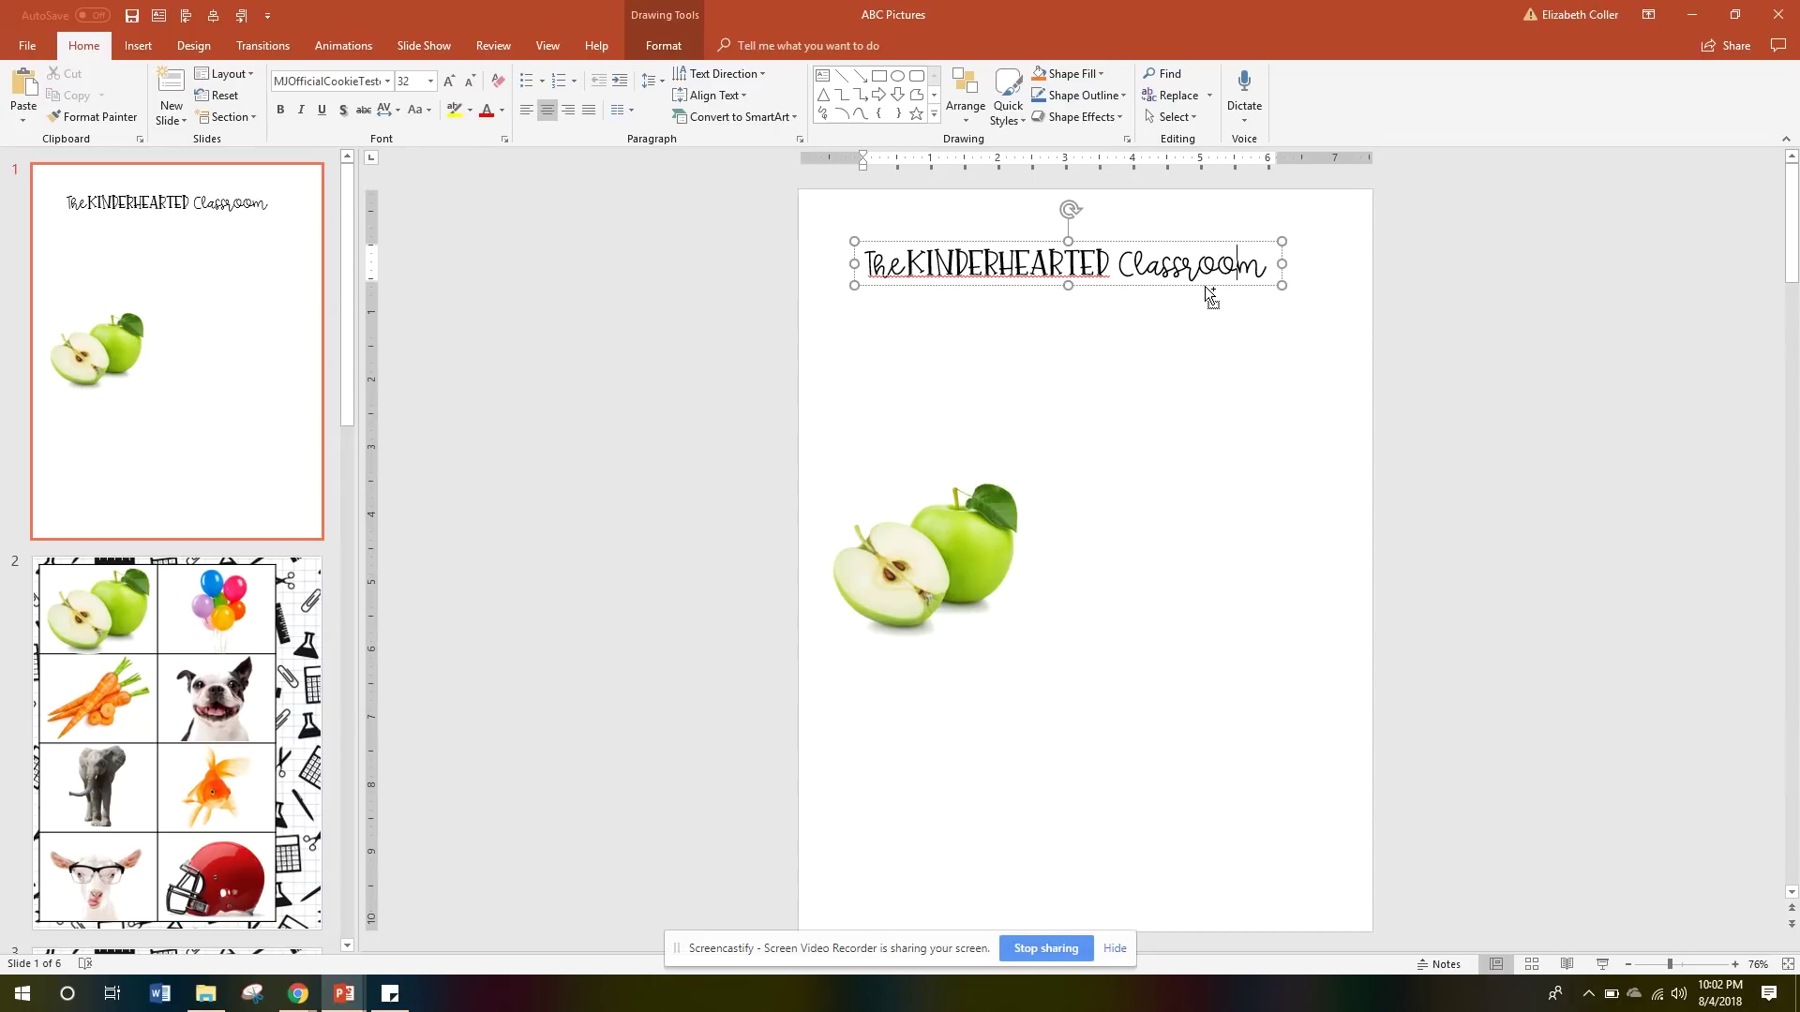
left_click_drag(1206, 285, 814, 347)
key("ctrl+z")
left_click(1109, 525)
- Duplicate the apple picture straight across to the right and copy the resulting pair below and above it
left_click(862, 572)
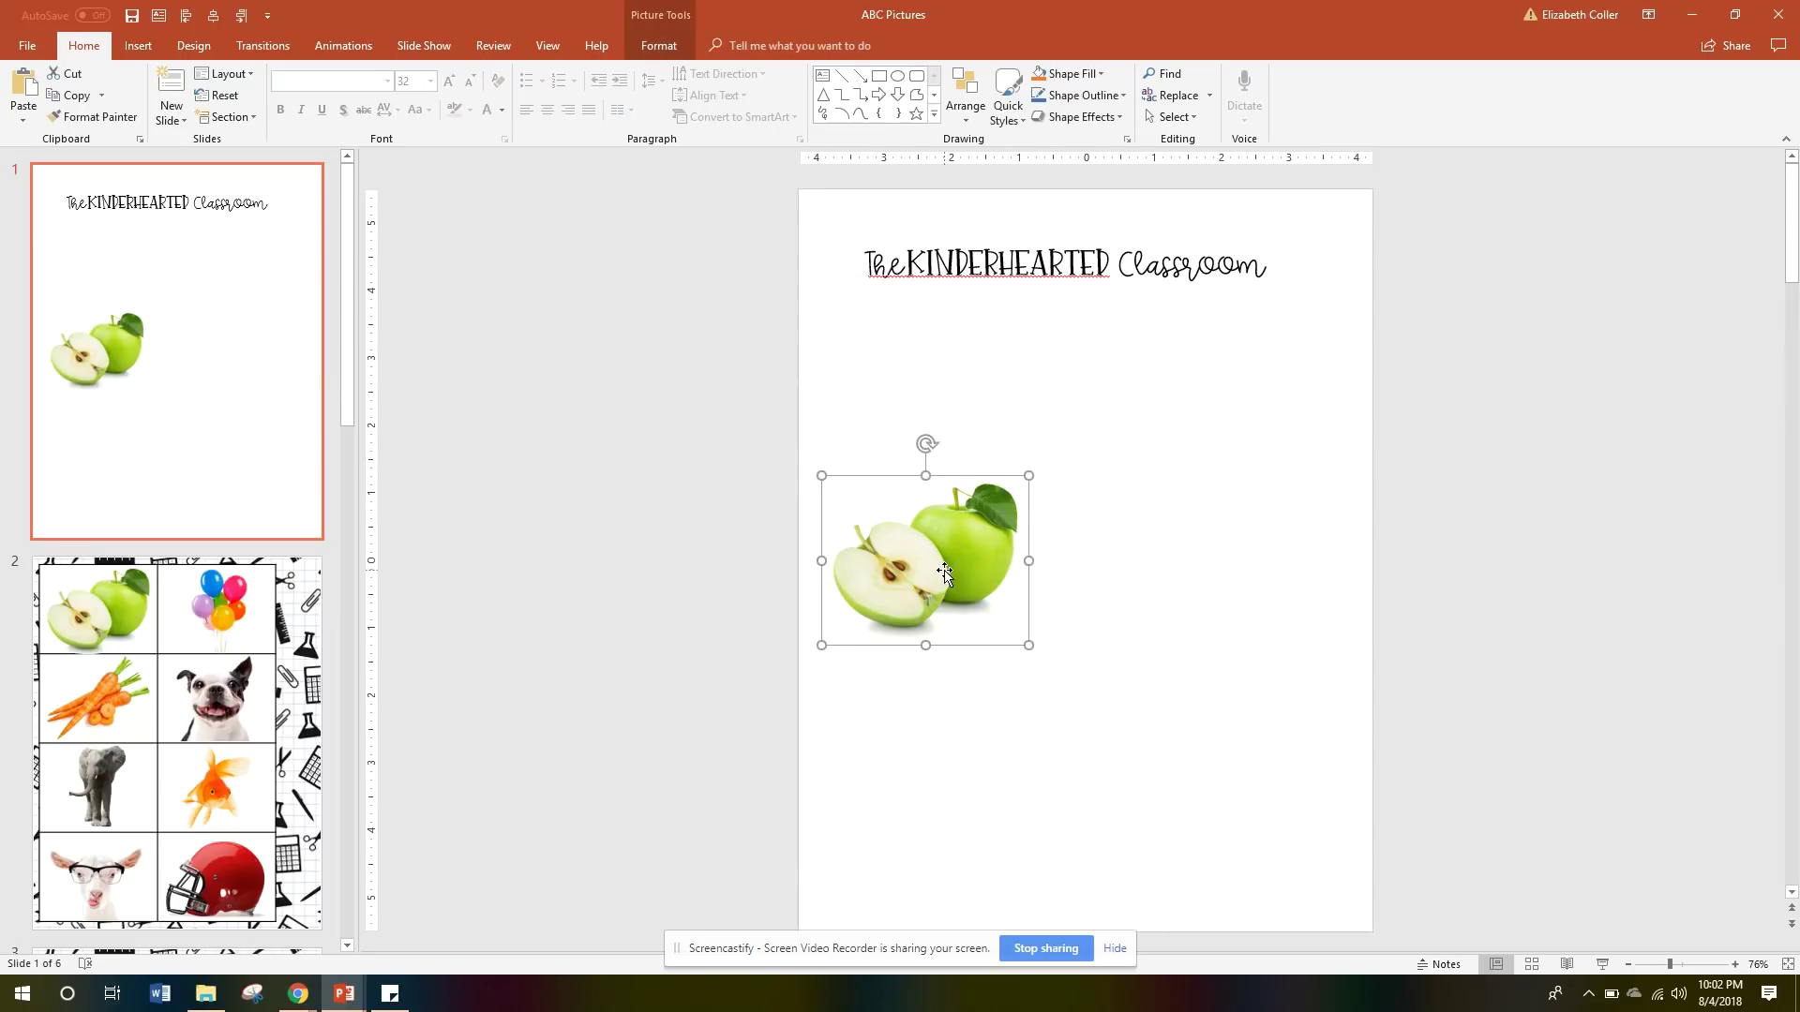
left_click_drag(909, 571, 1157, 572)
left_click(976, 567, "shift")
left_click_drag(971, 529, 983, 699)
left_click(986, 544, "shift")
left_click(1198, 592, "shift")
left_click_drag(1198, 592, 1213, 253)
- Select several of the apple pictures together and copy them as a set toward the left of the slide
left_click(1206, 561, "shift")
left_click(975, 600, "shift")
left_click(975, 712, "shift")
left_click(1252, 745, "shift")
left_click_drag(1201, 591, 735, 631)
left_click(1063, 579)
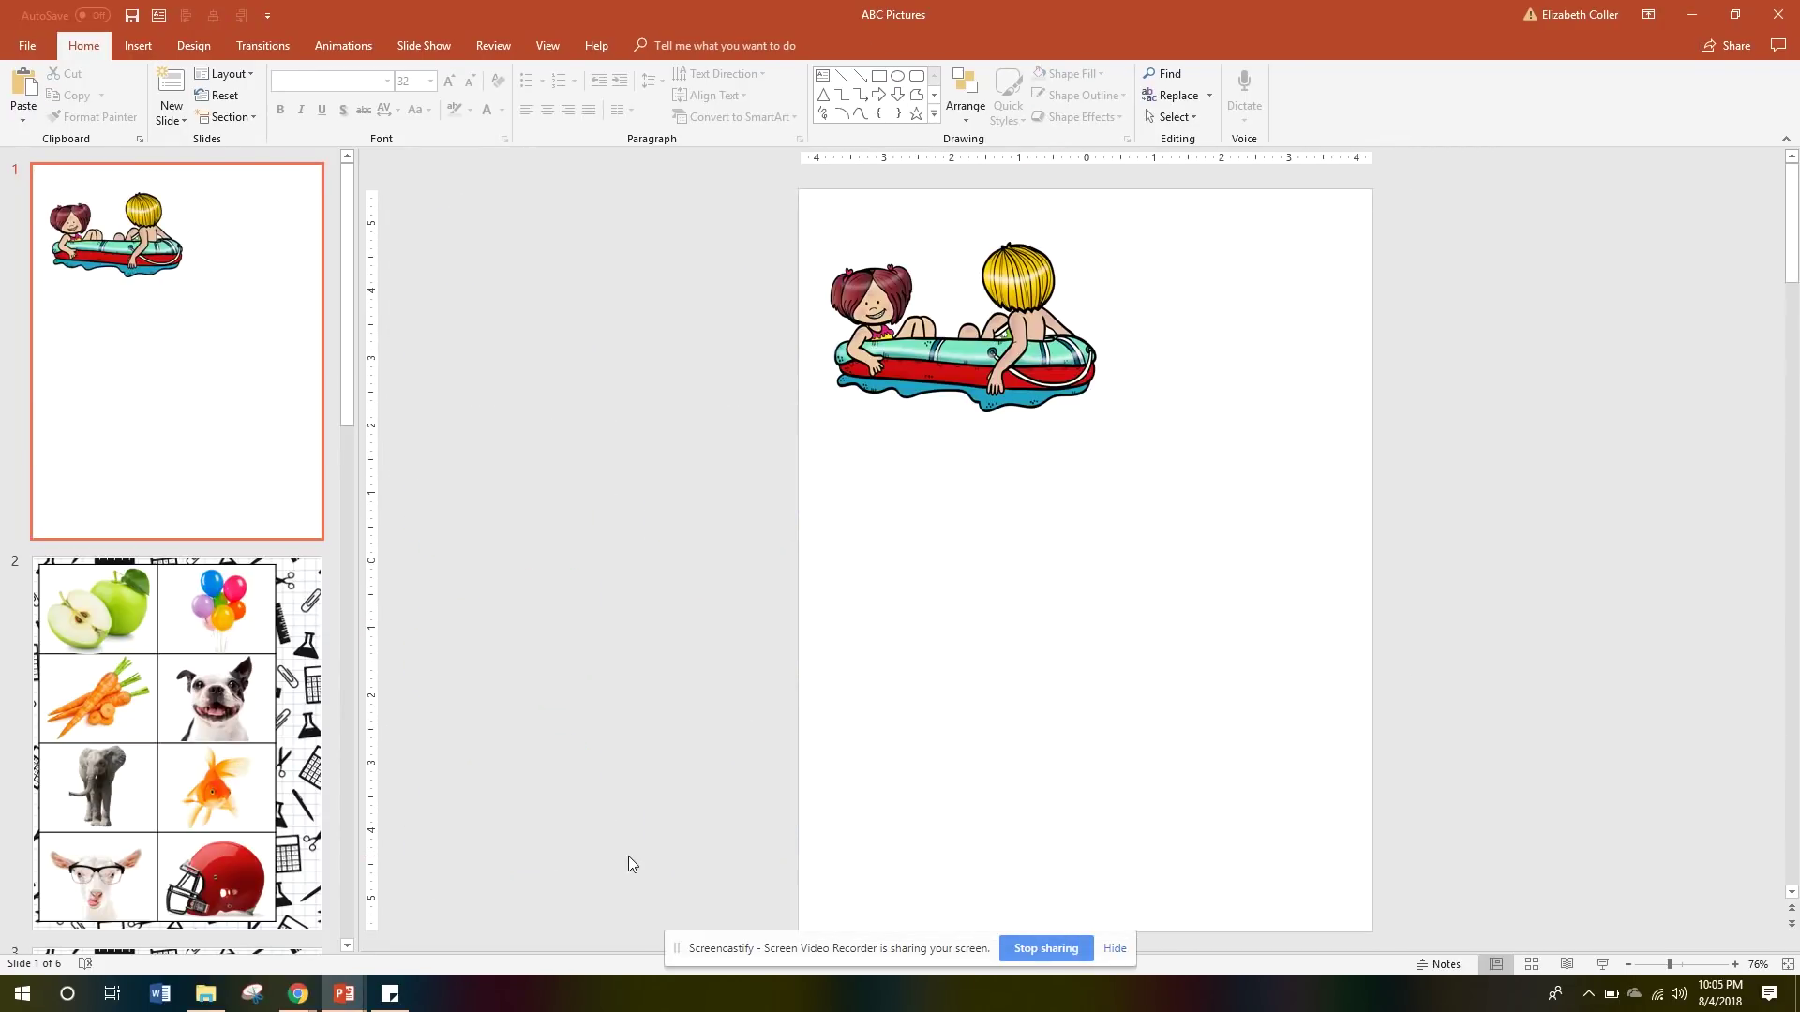
- Duplicate the coloured raft clipart directly below the original, keeping the two copies aligned
left_click(950, 367)
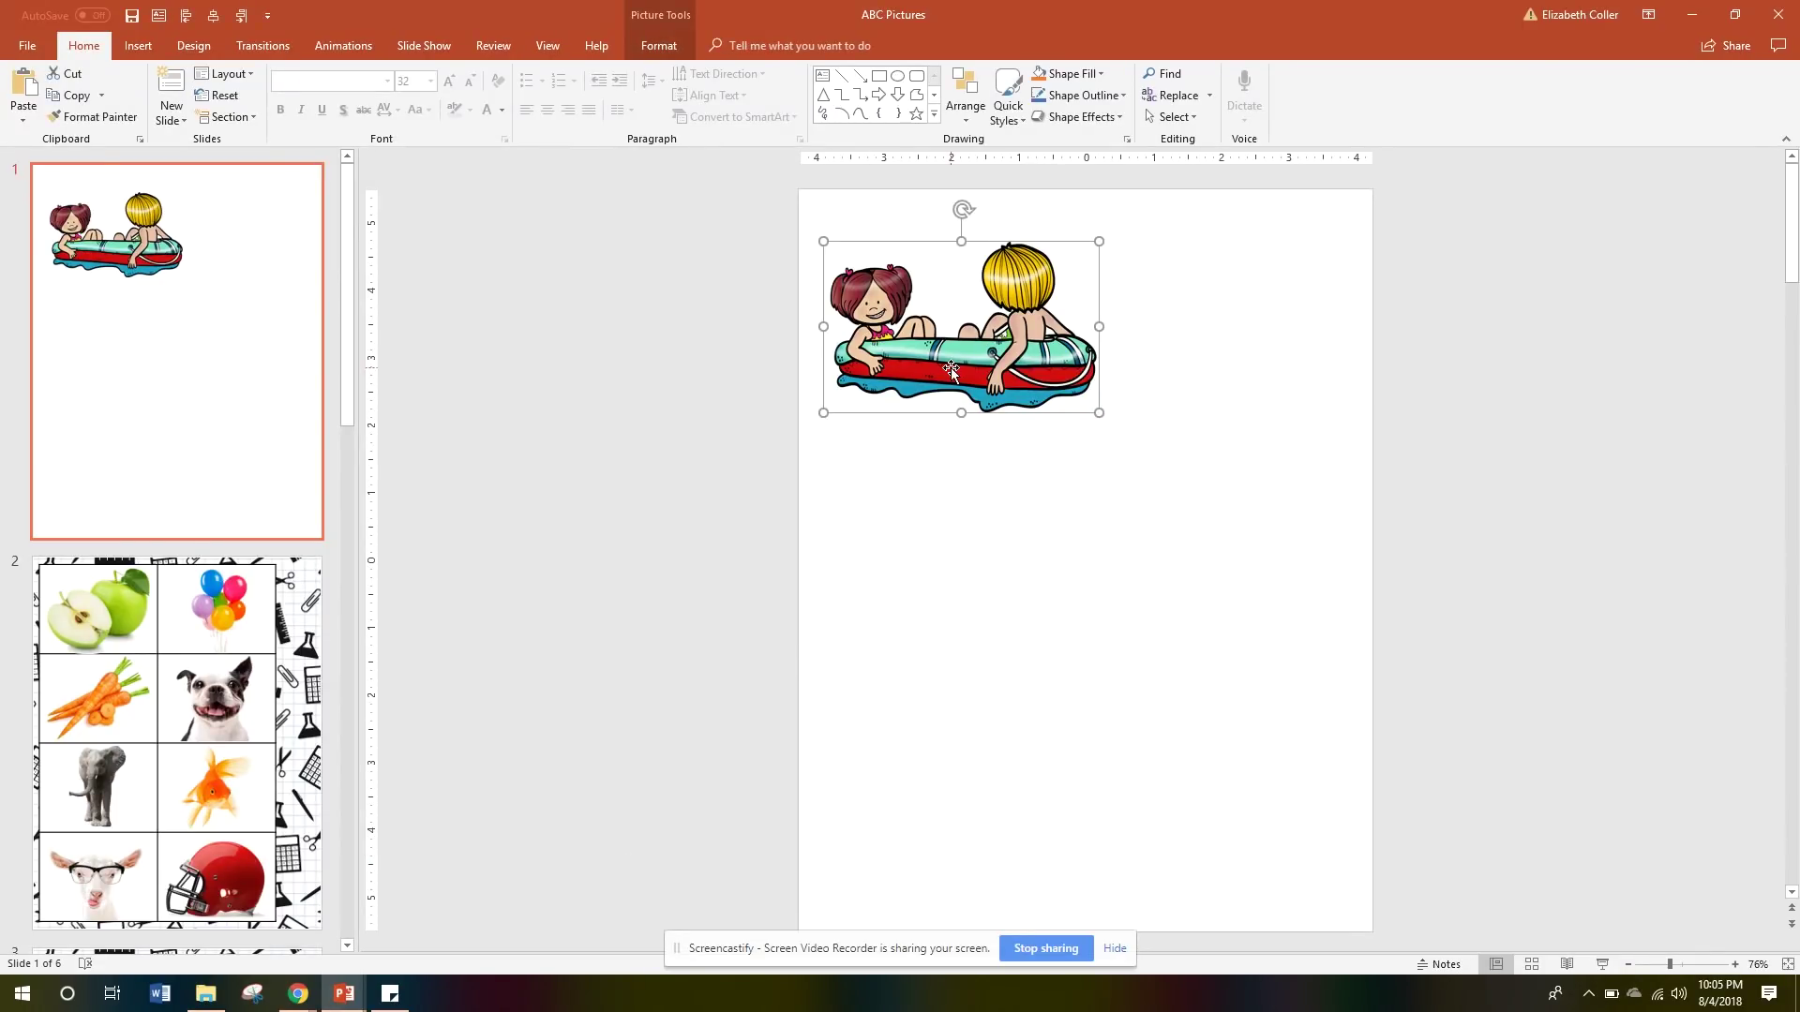
left_click_drag(978, 328, 1009, 510)
left_click(1205, 534)
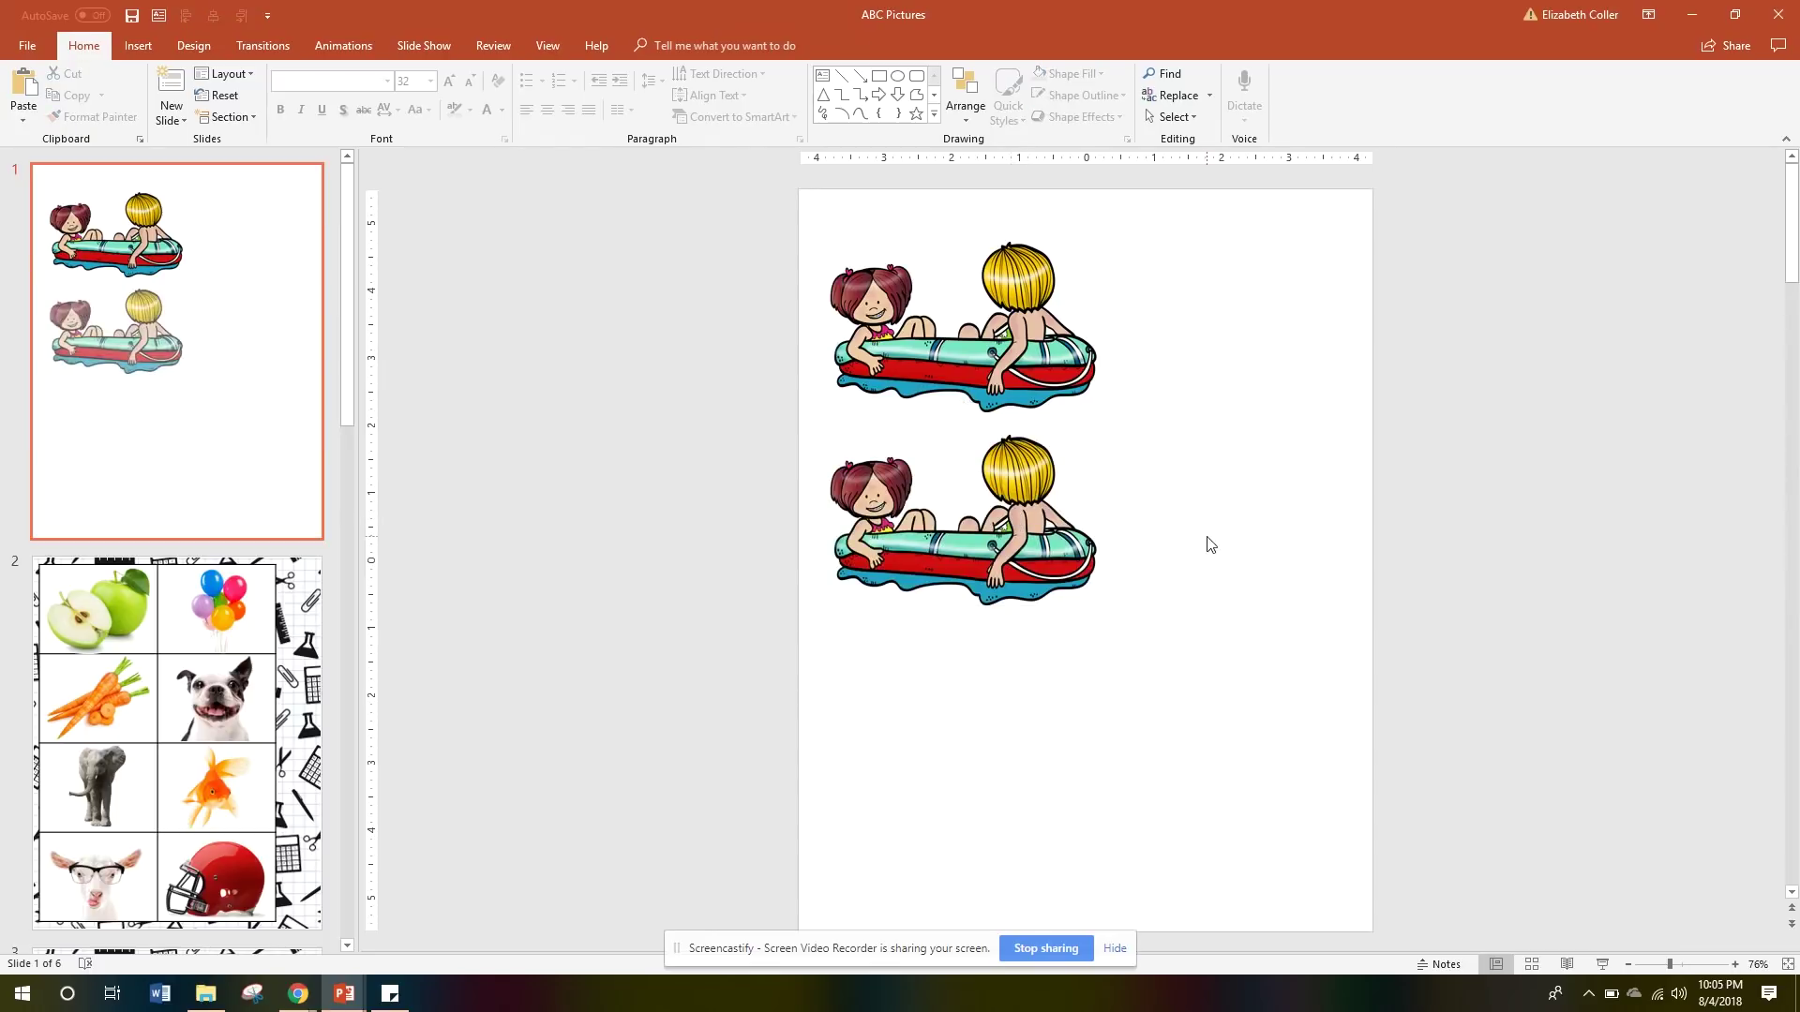
- Change the lower raft picture to picture 1 from the B&W folder of the Families on the beach clipart
left_click(980, 506)
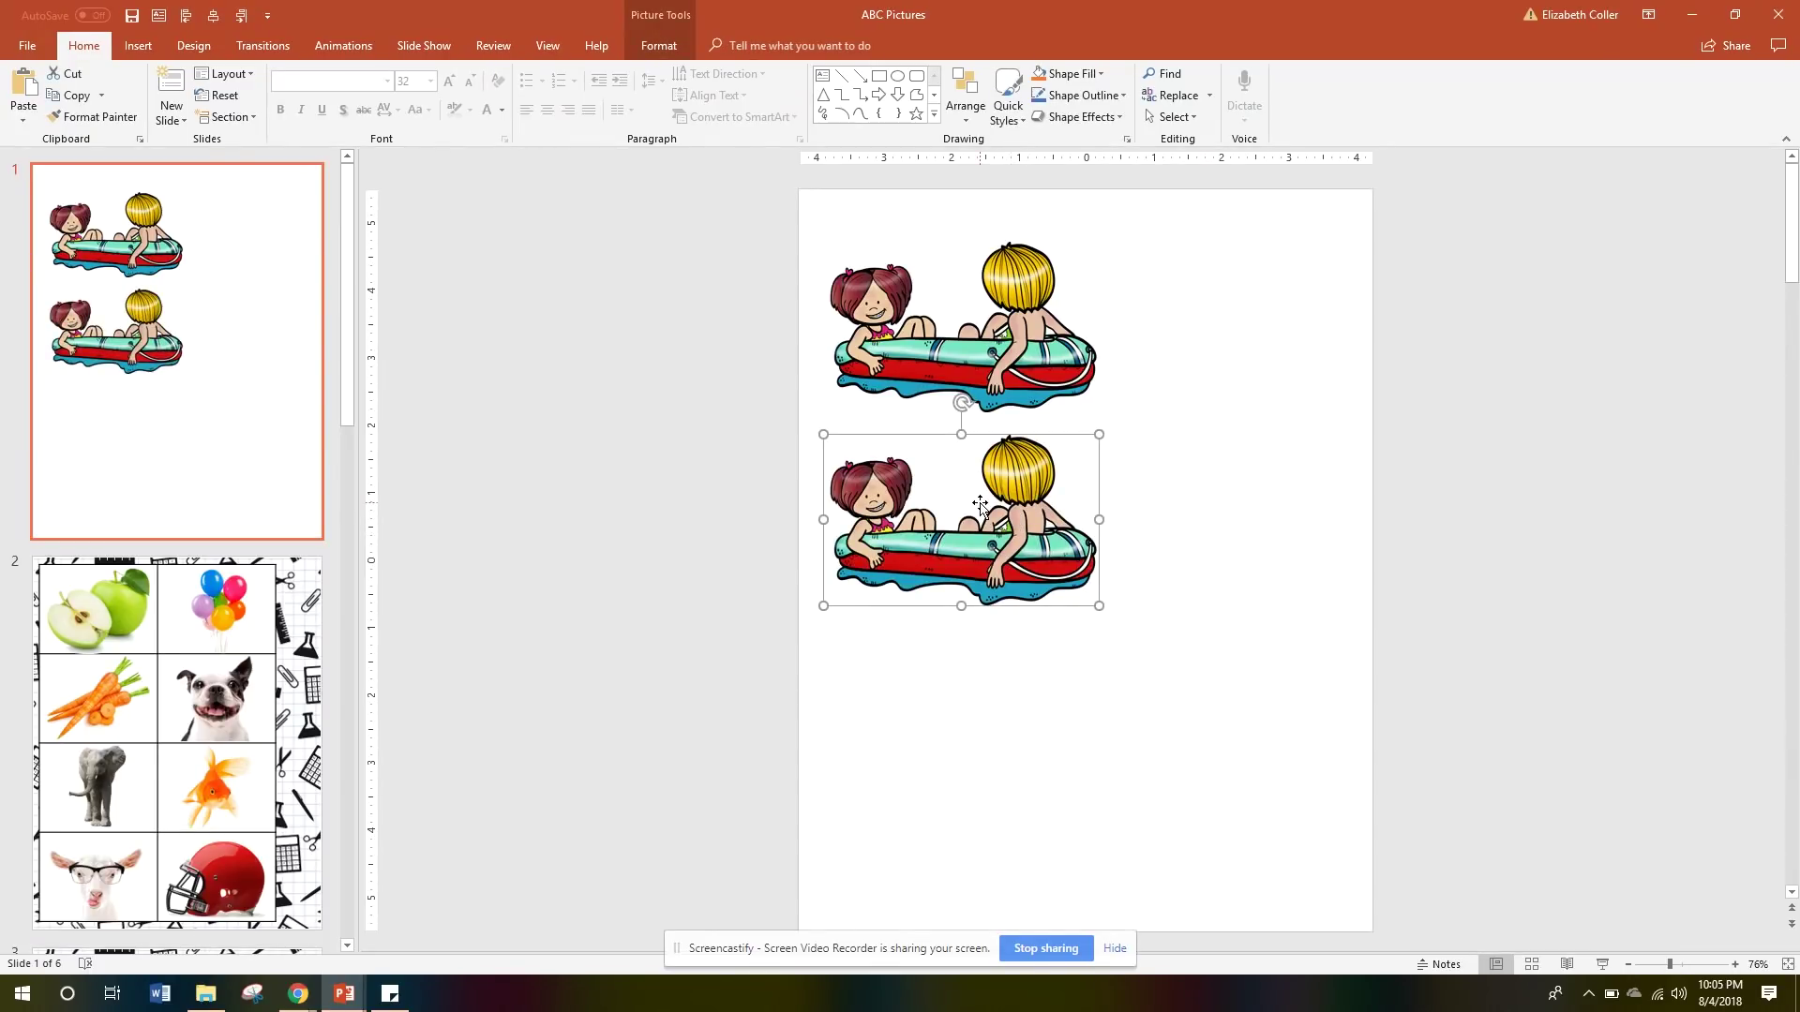
right_click(980, 507)
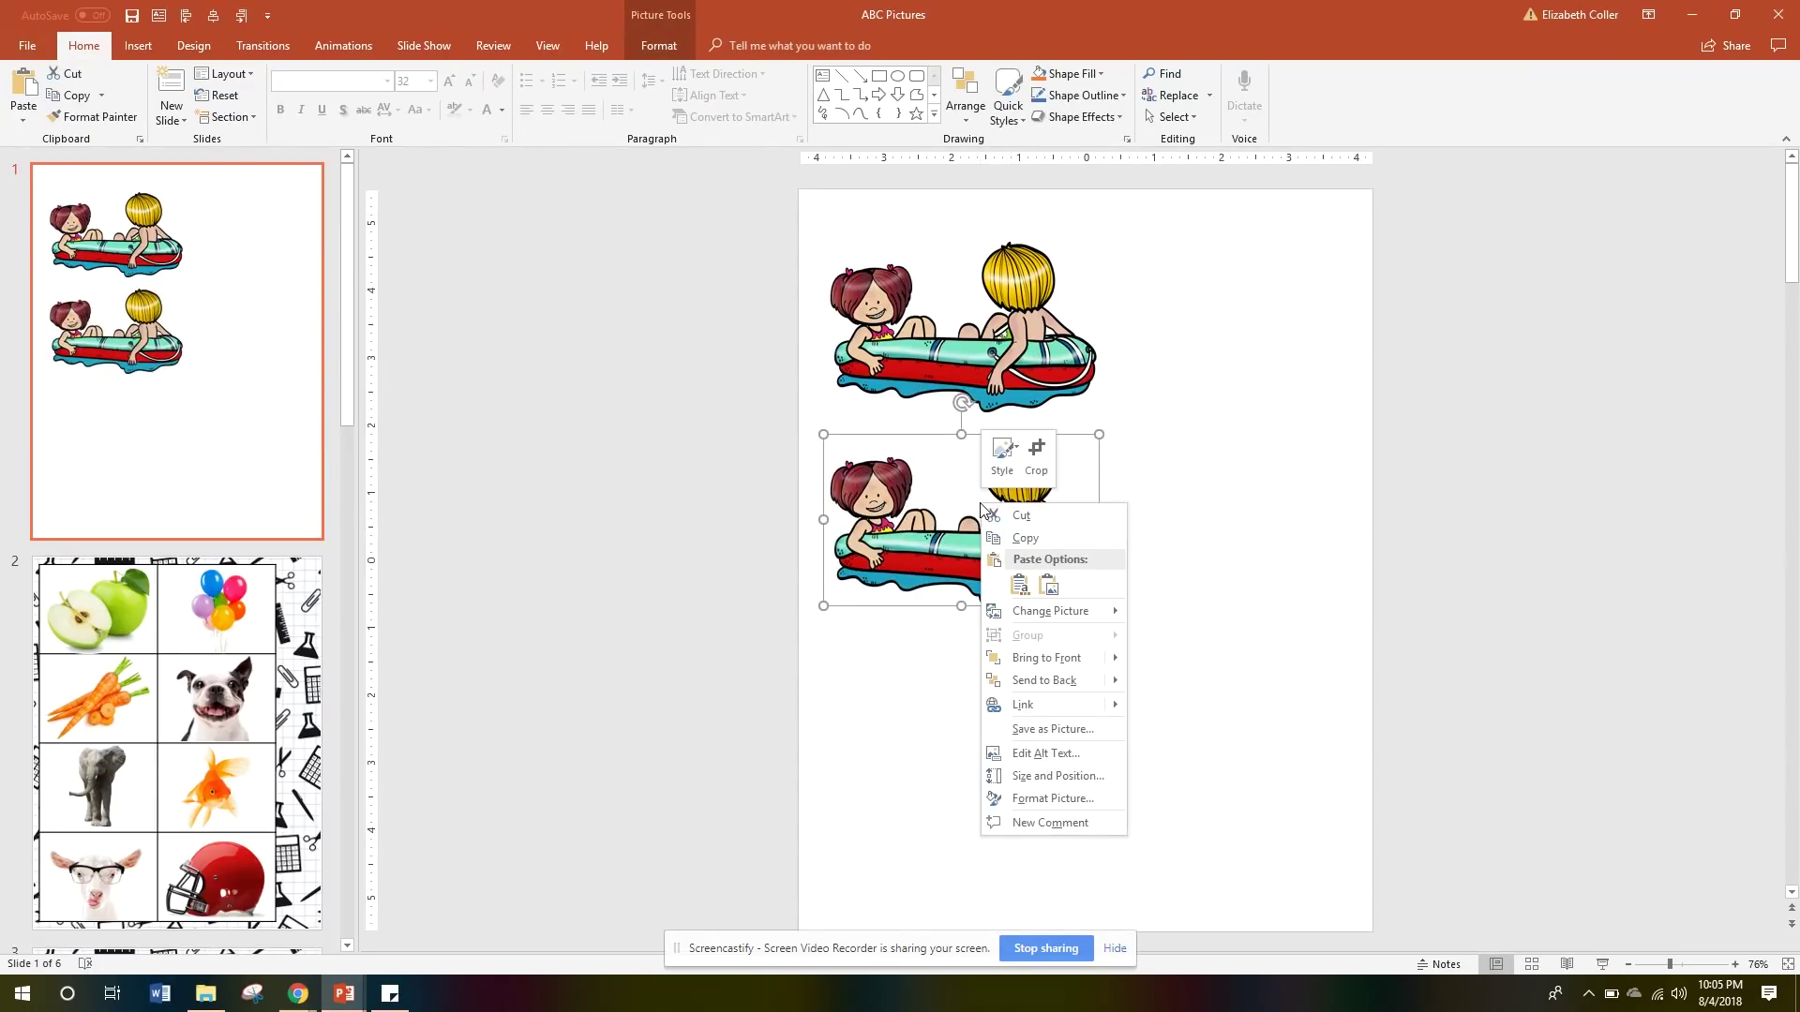
mouse_move(1052, 623)
left_click(1173, 615)
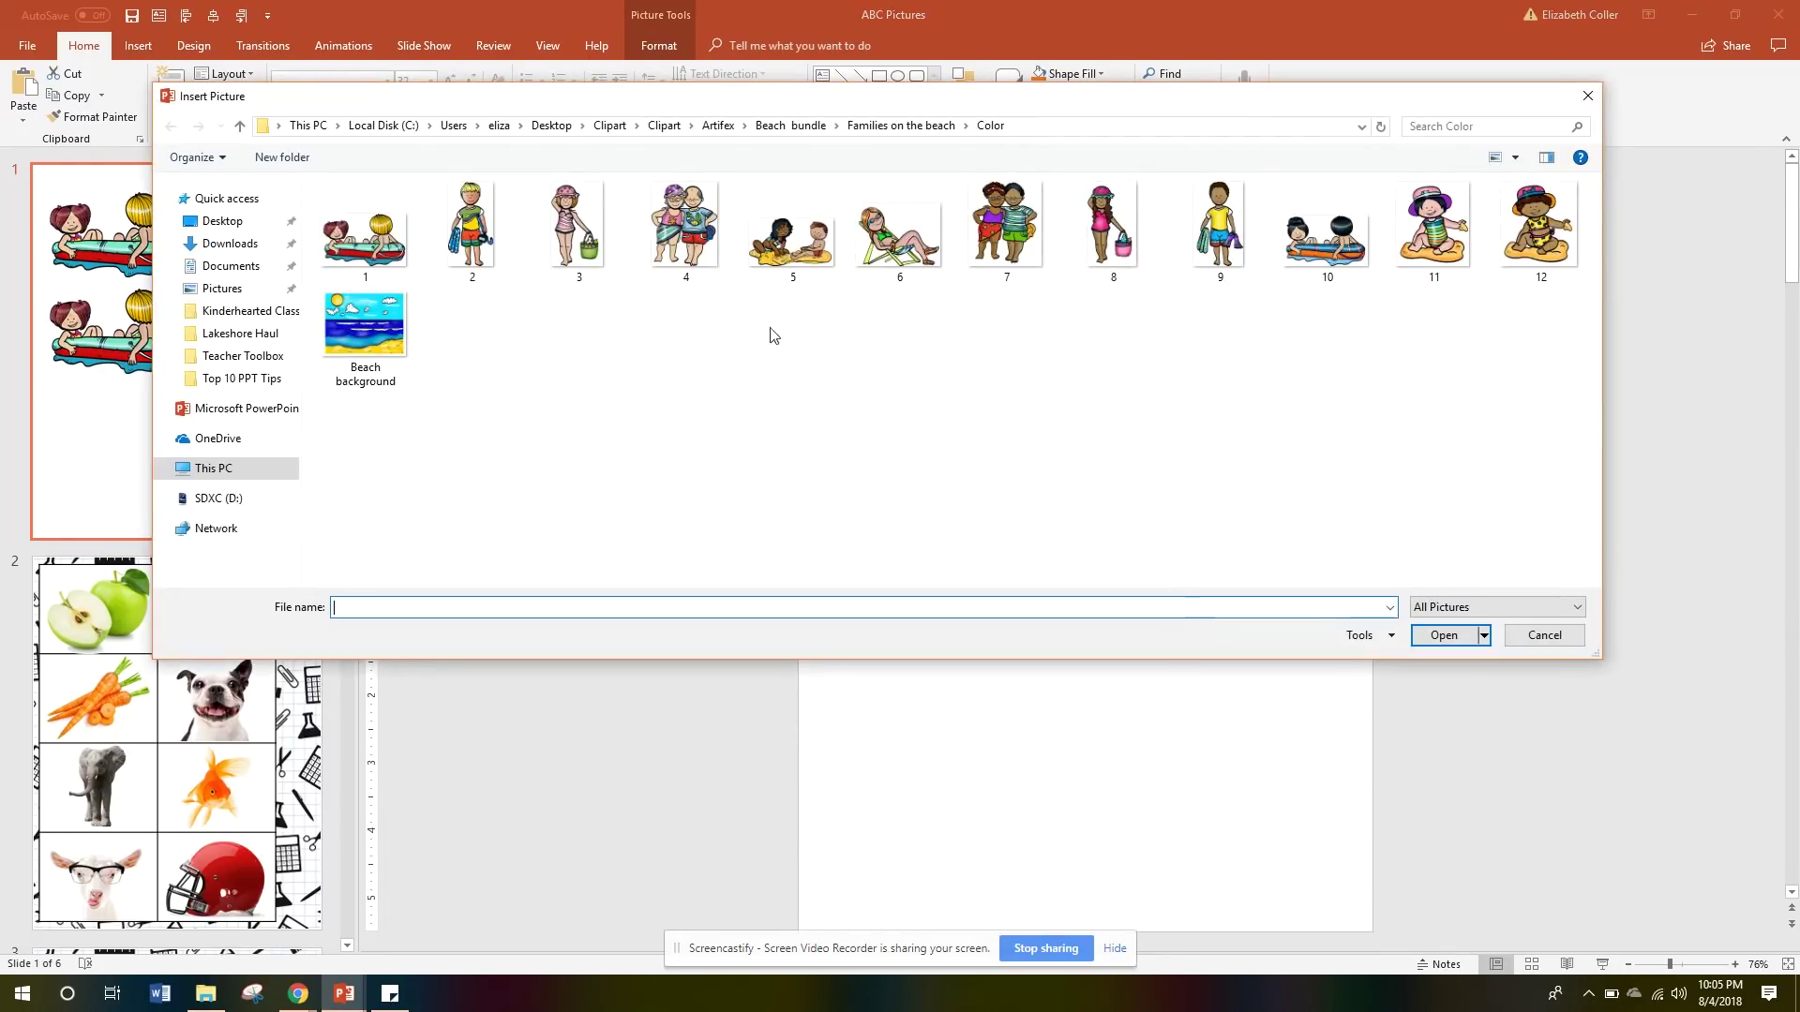
left_click(240, 126)
double_click(362, 248)
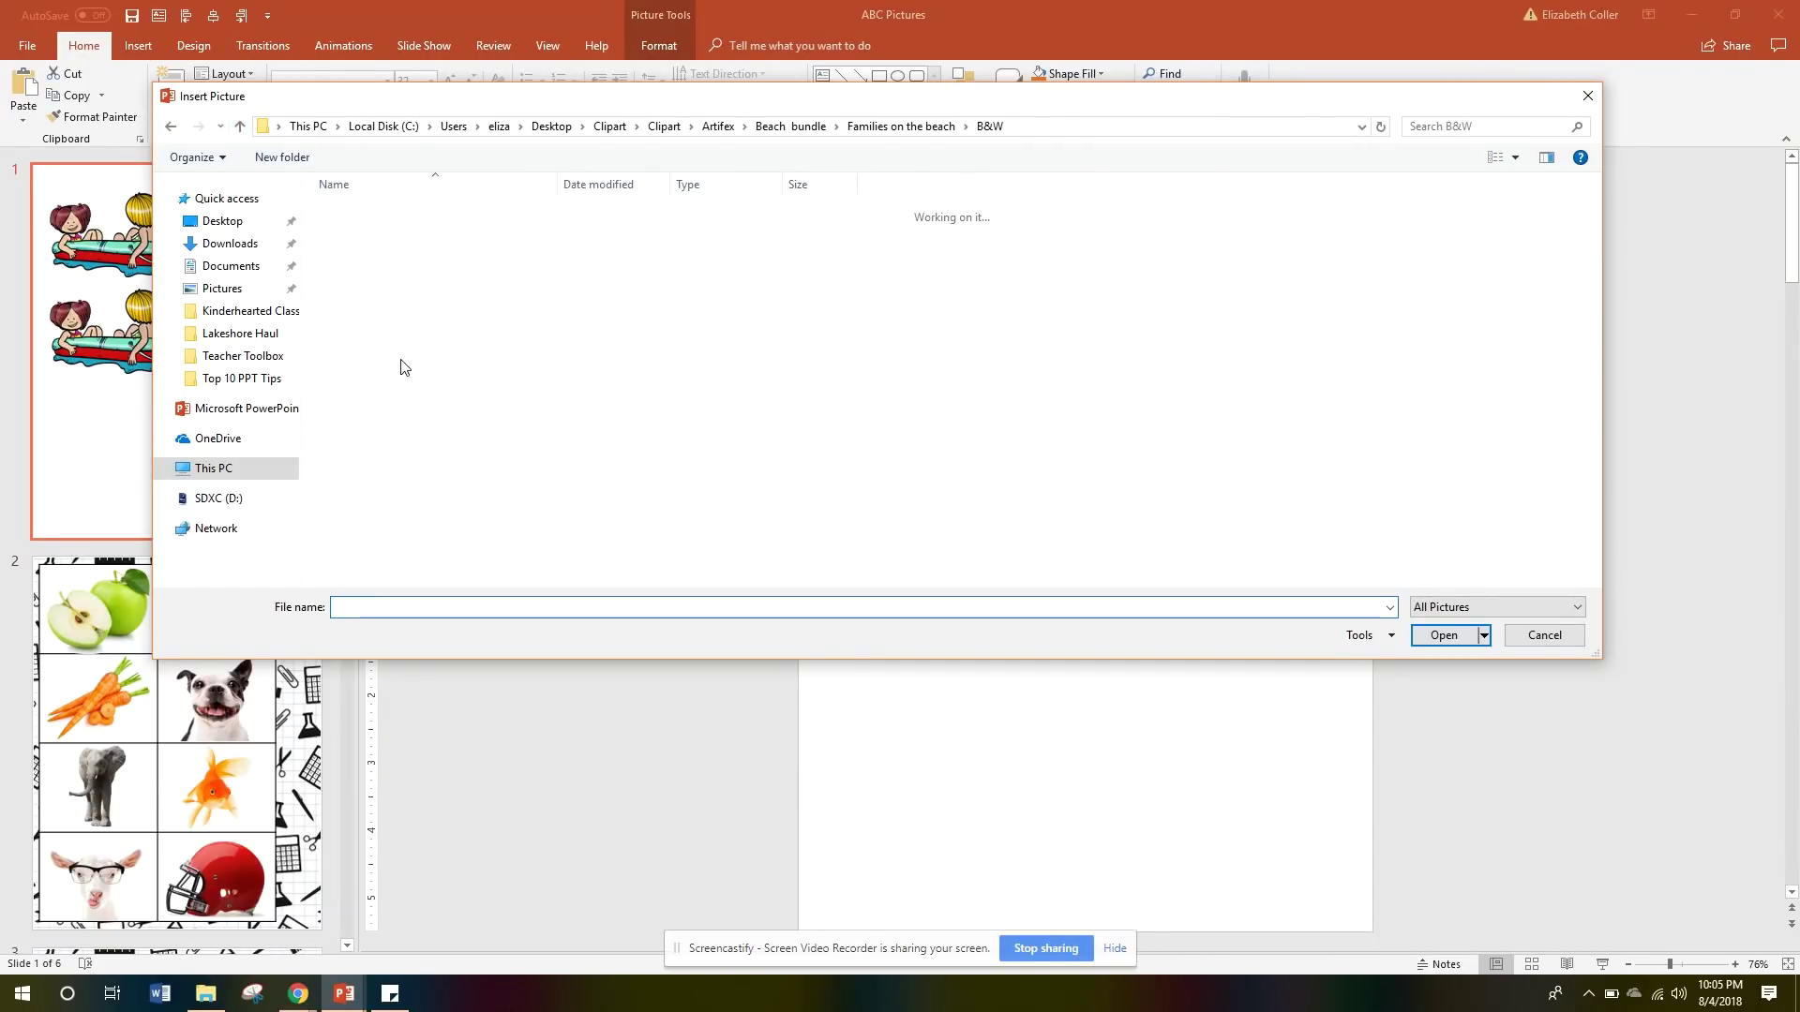
double_click(388, 257)
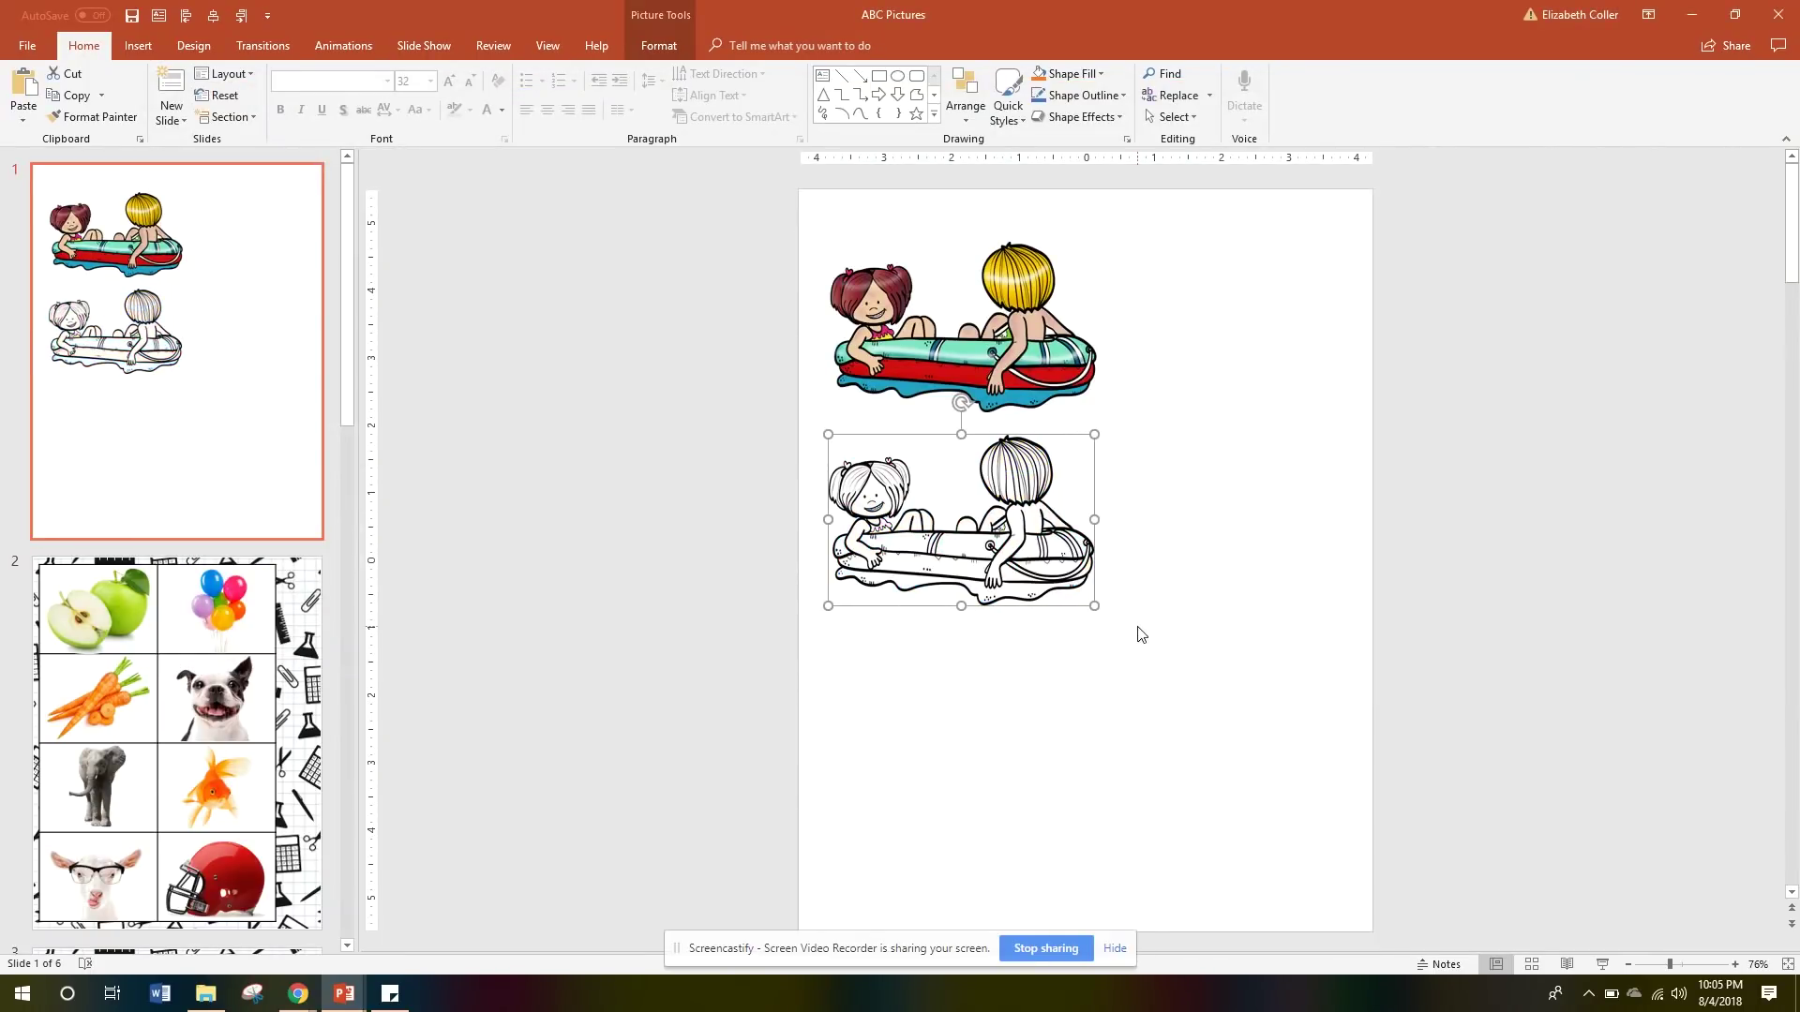
left_click(1145, 649)
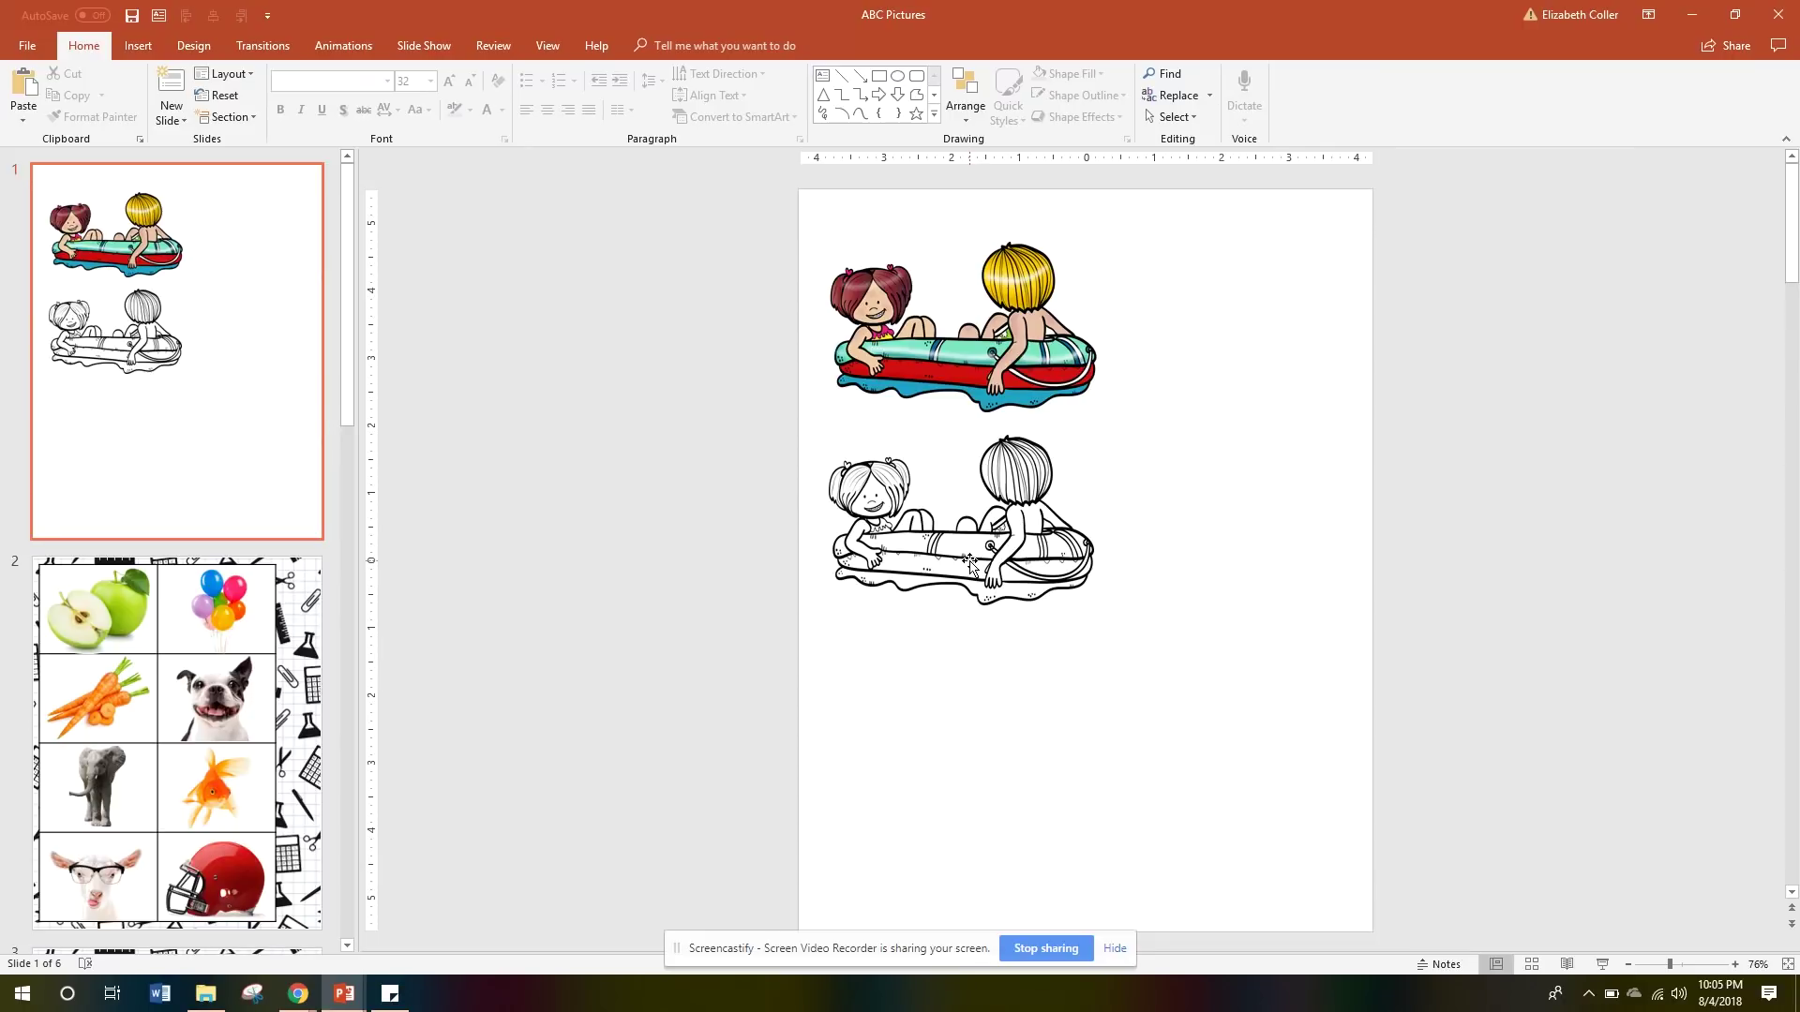
- Duplicate the coloured and black-and-white raft pictures together straight across to the right
left_click(980, 340)
left_click(1017, 510, "shift")
left_click_drag(1001, 323, 1302, 323)
left_click(1454, 722)
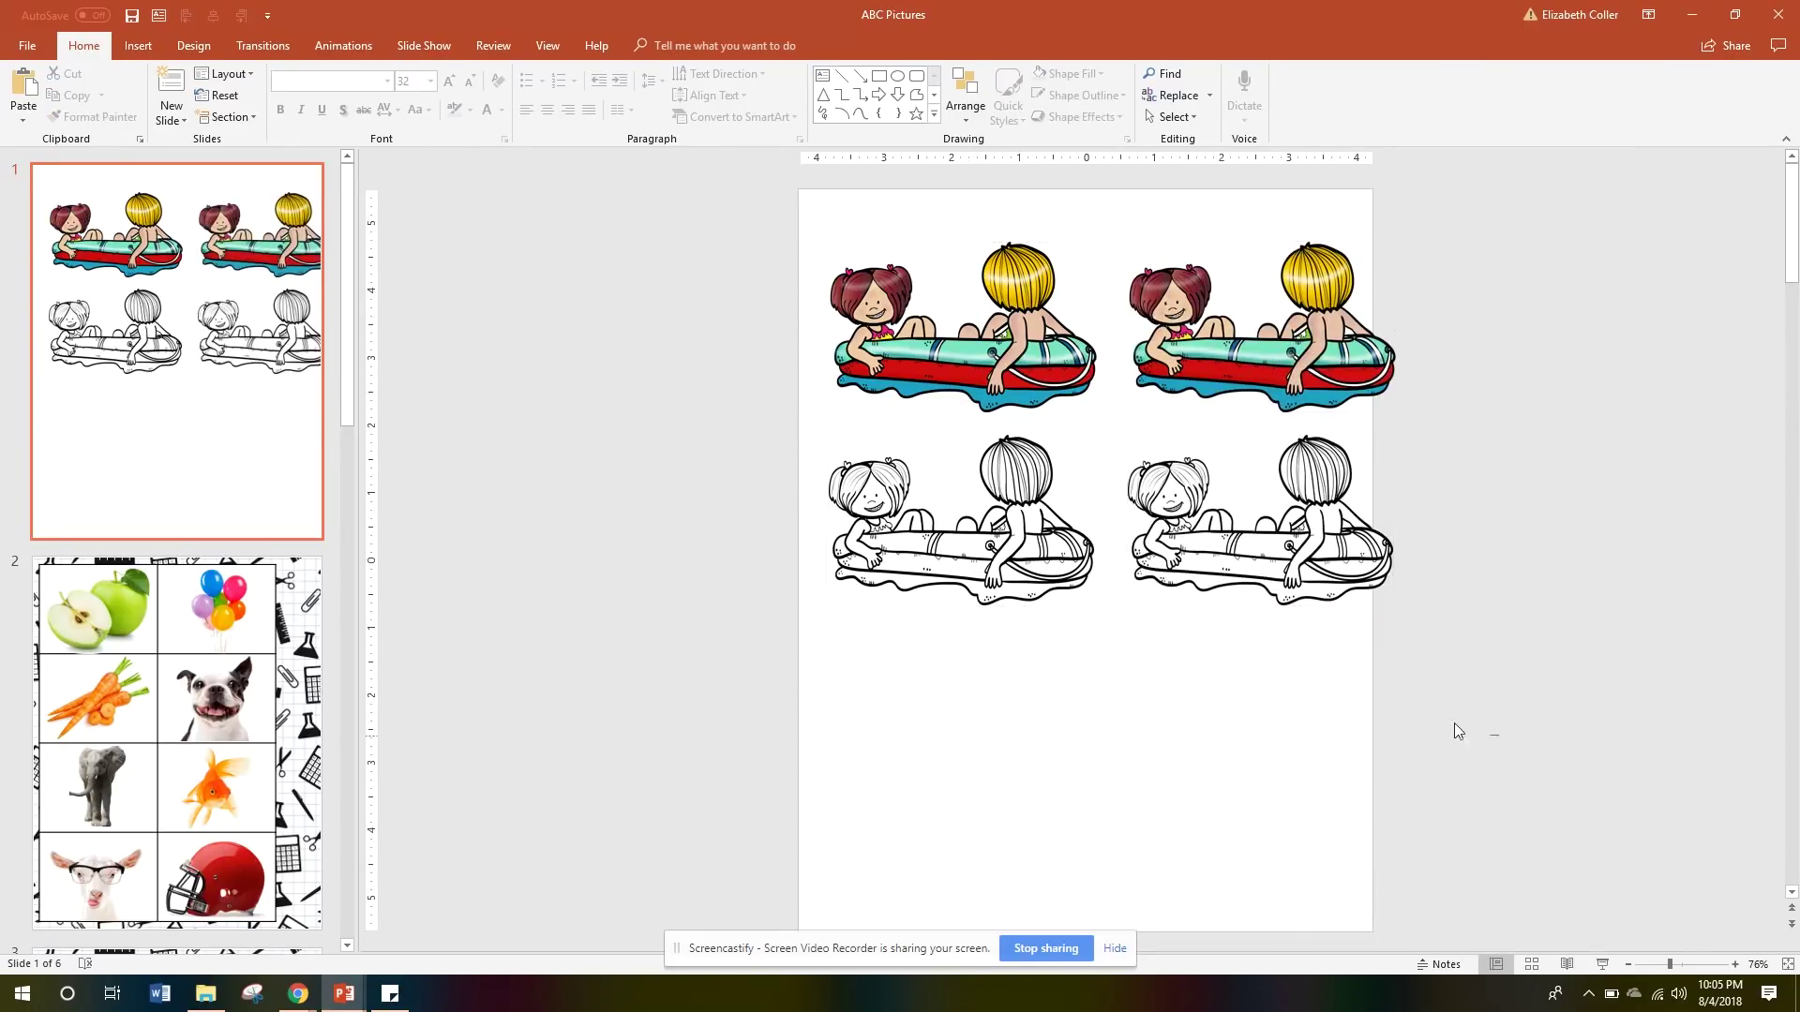
- Select all four raft pictures and shrink them together so they fit within the page width
left_click_drag(1498, 734, 709, 219)
left_click_drag(1397, 244, 1369, 261)
left_click(1434, 410)
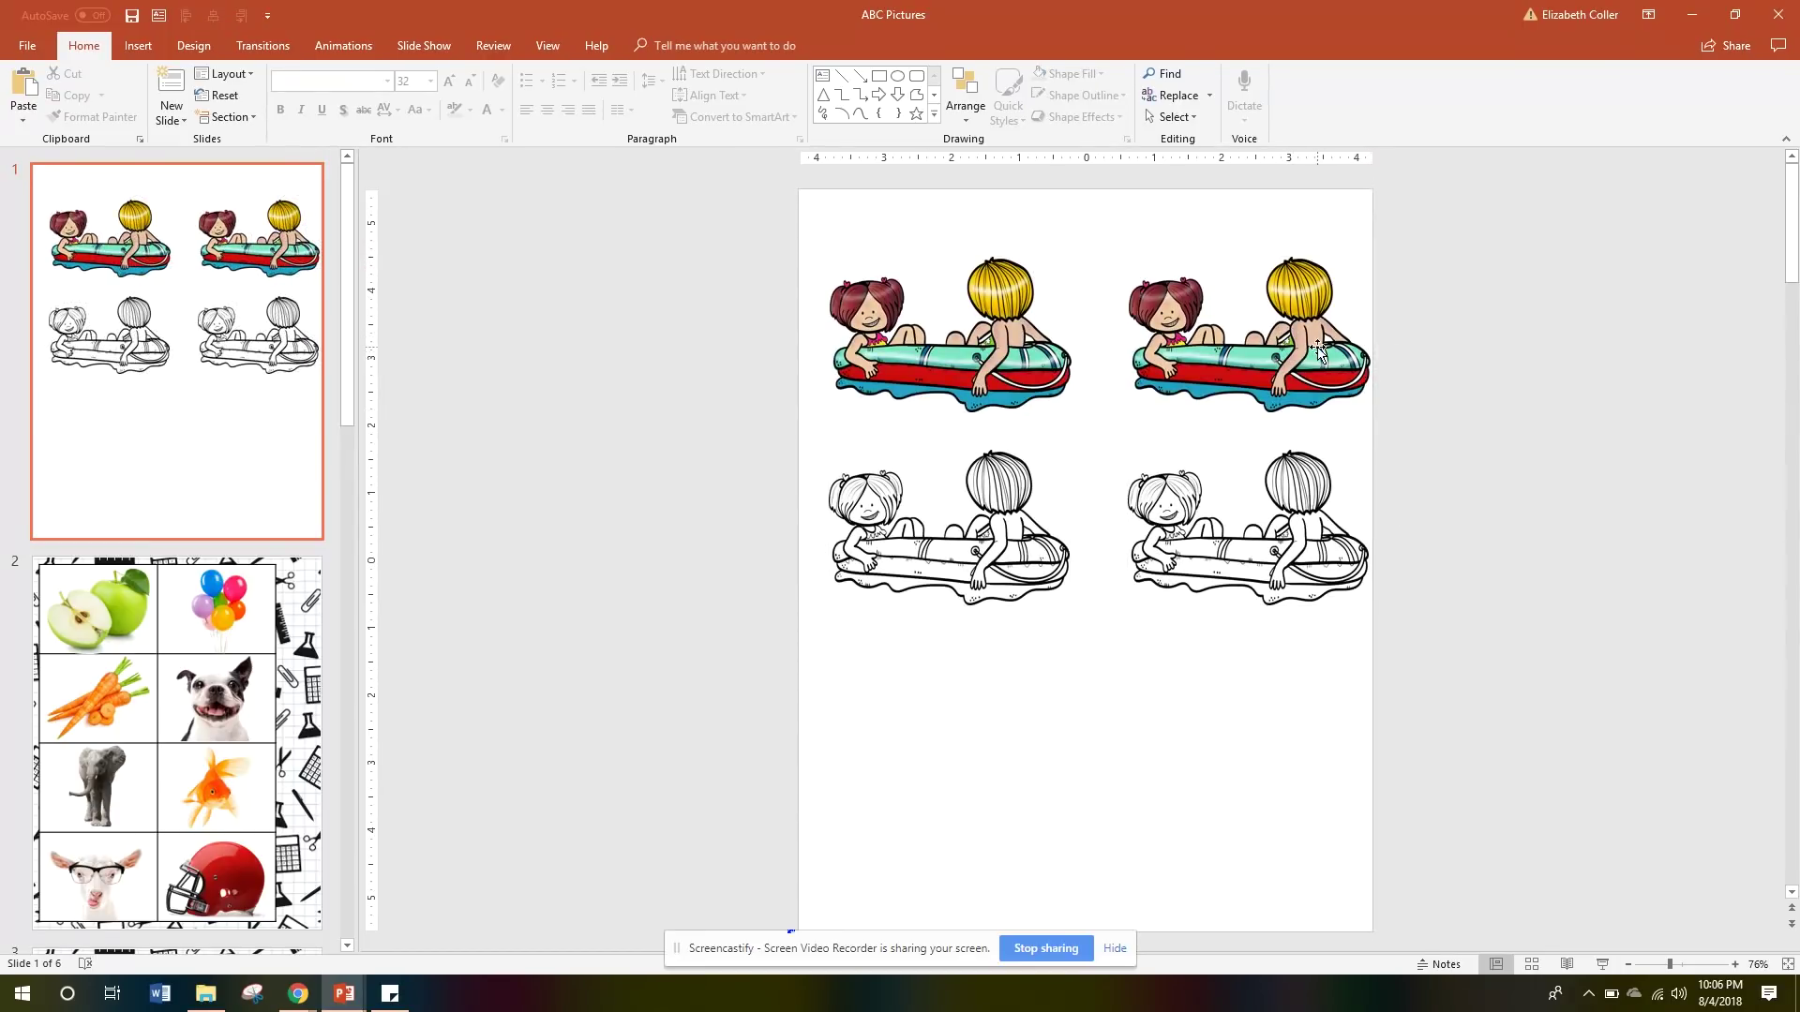
- Change the upper-right coloured raft picture to picture 2 from the Color folder of the beach clipart
right_click(1318, 348)
mouse_move(1406, 454)
left_click(1491, 454)
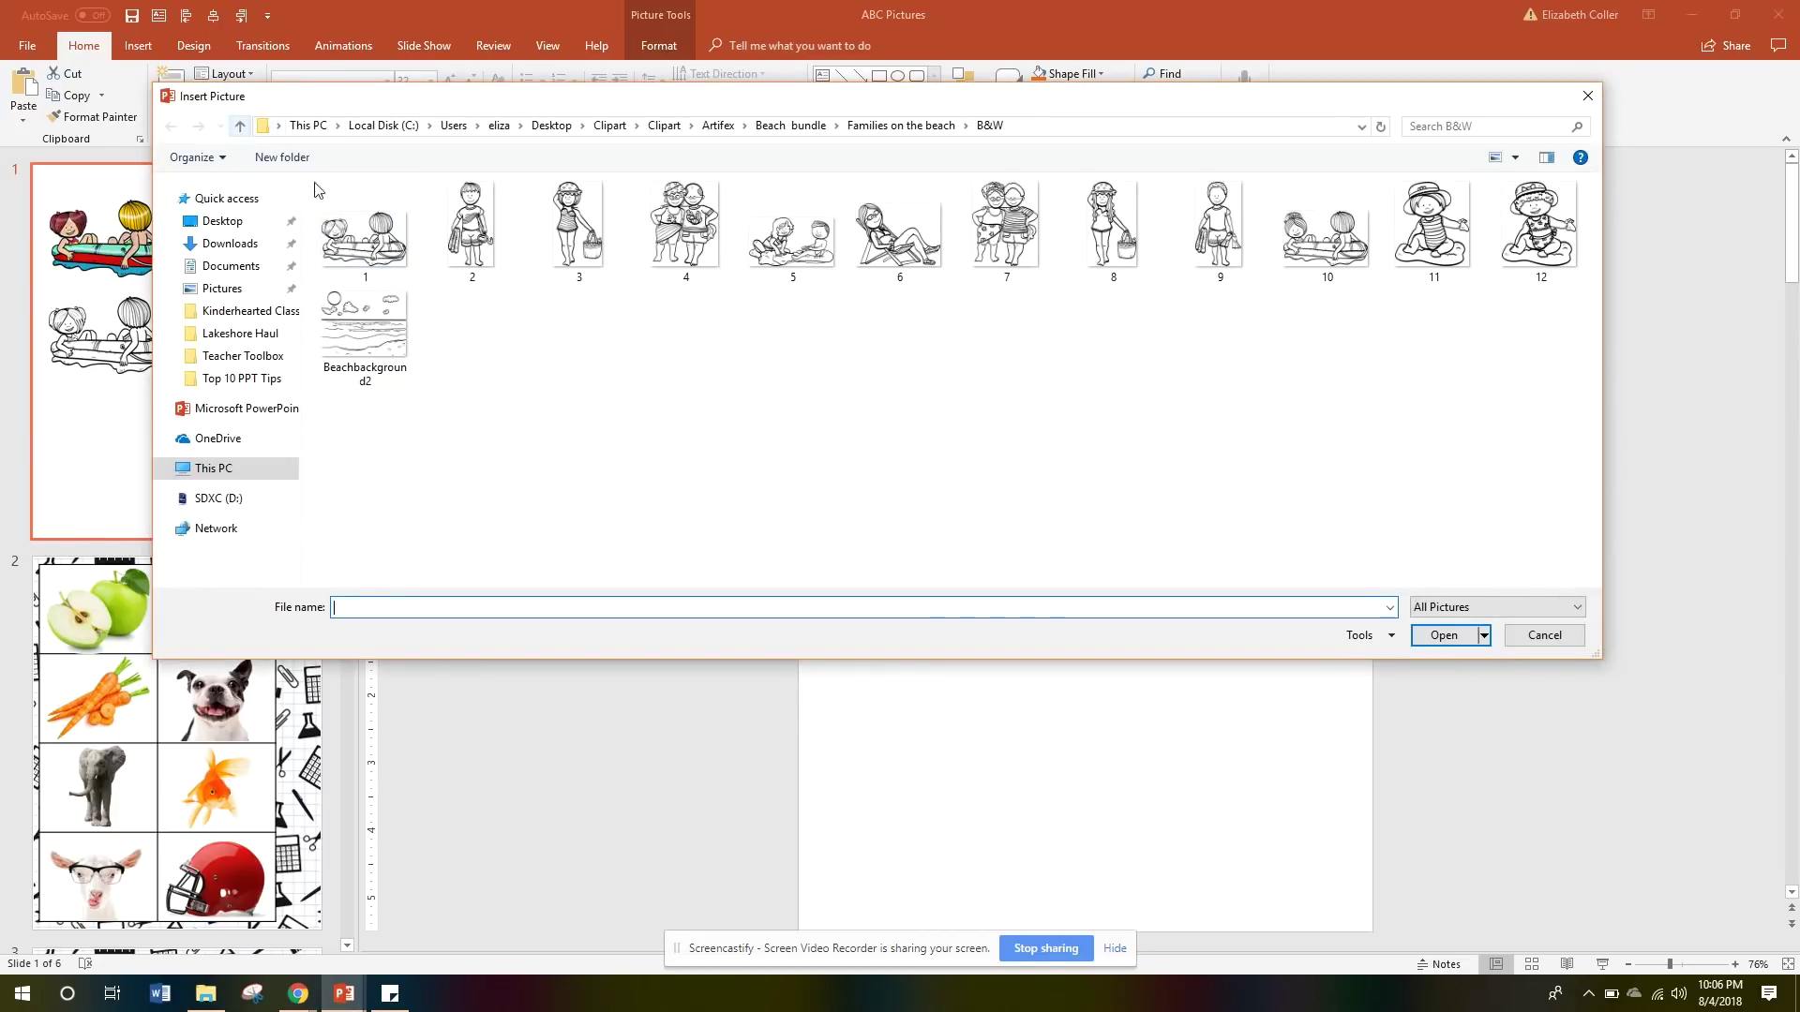
left_click(240, 125)
double_click(495, 246)
double_click(470, 225)
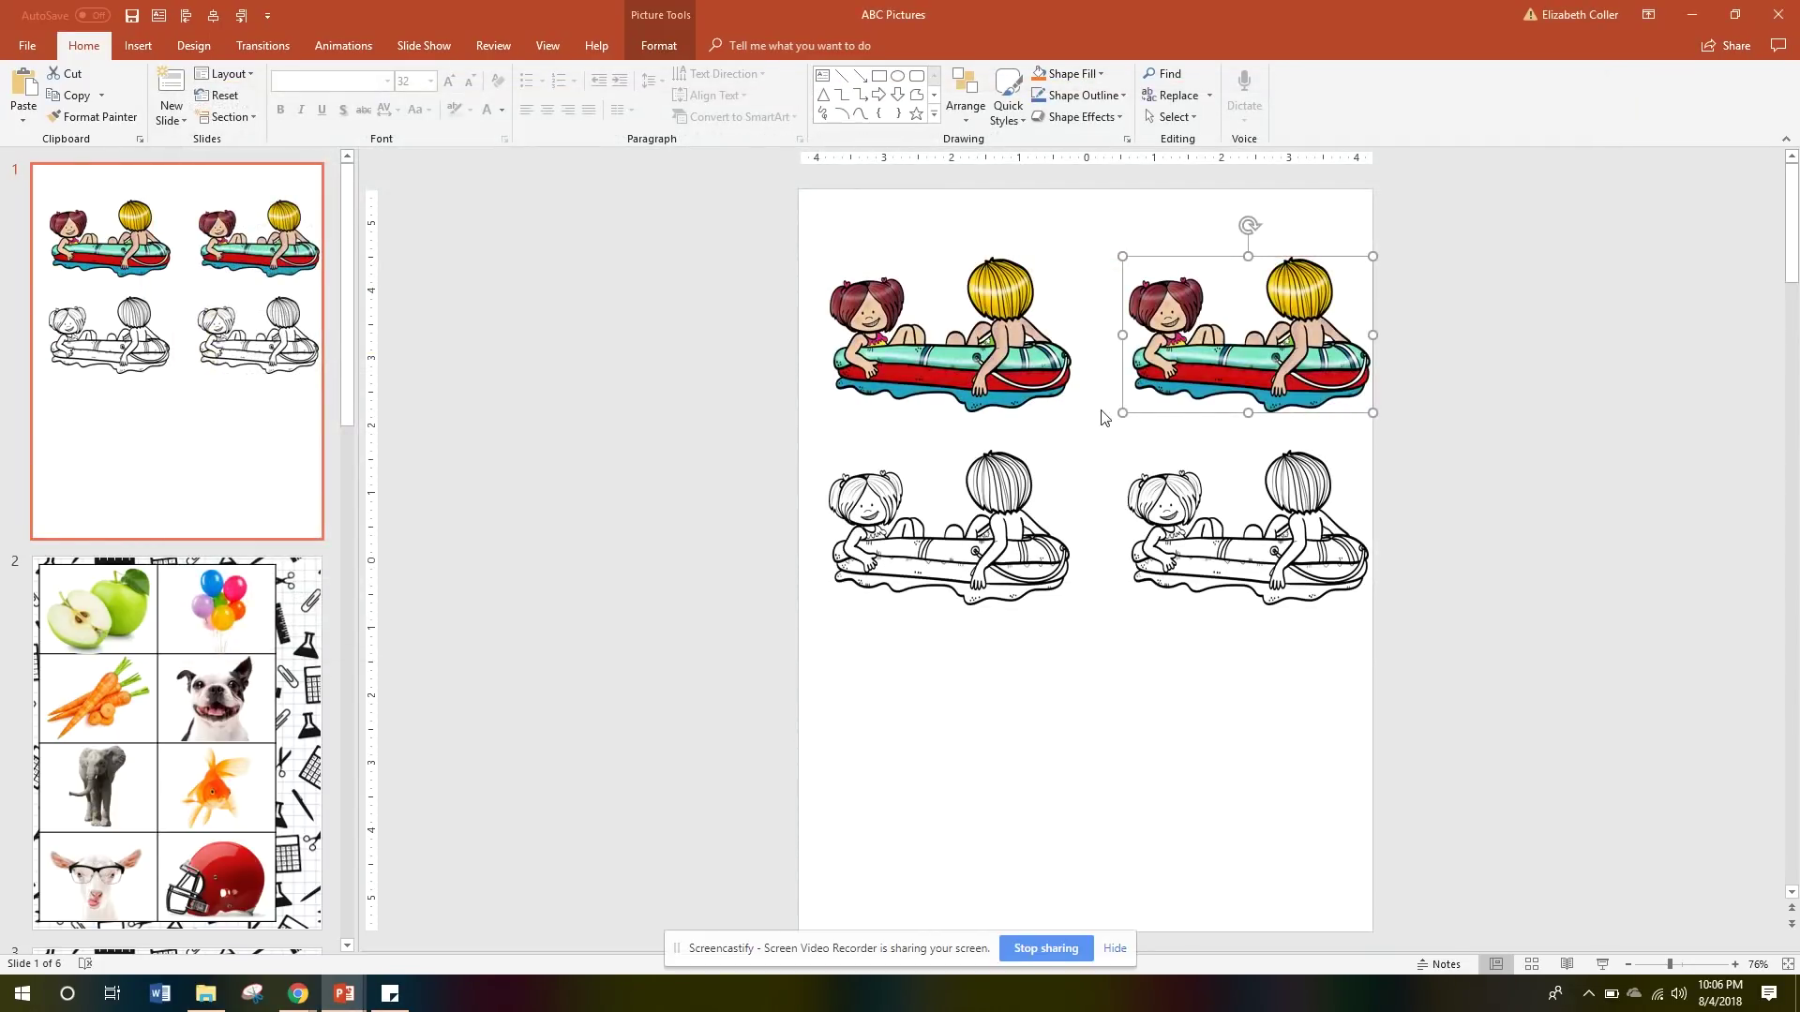
- Change the lower-left black-and-white raft picture to picture 3 from the beach clipart
right_click(1031, 518)
mouse_move(1151, 642)
left_click(1209, 630)
left_click(574, 246)
double_click(573, 245)
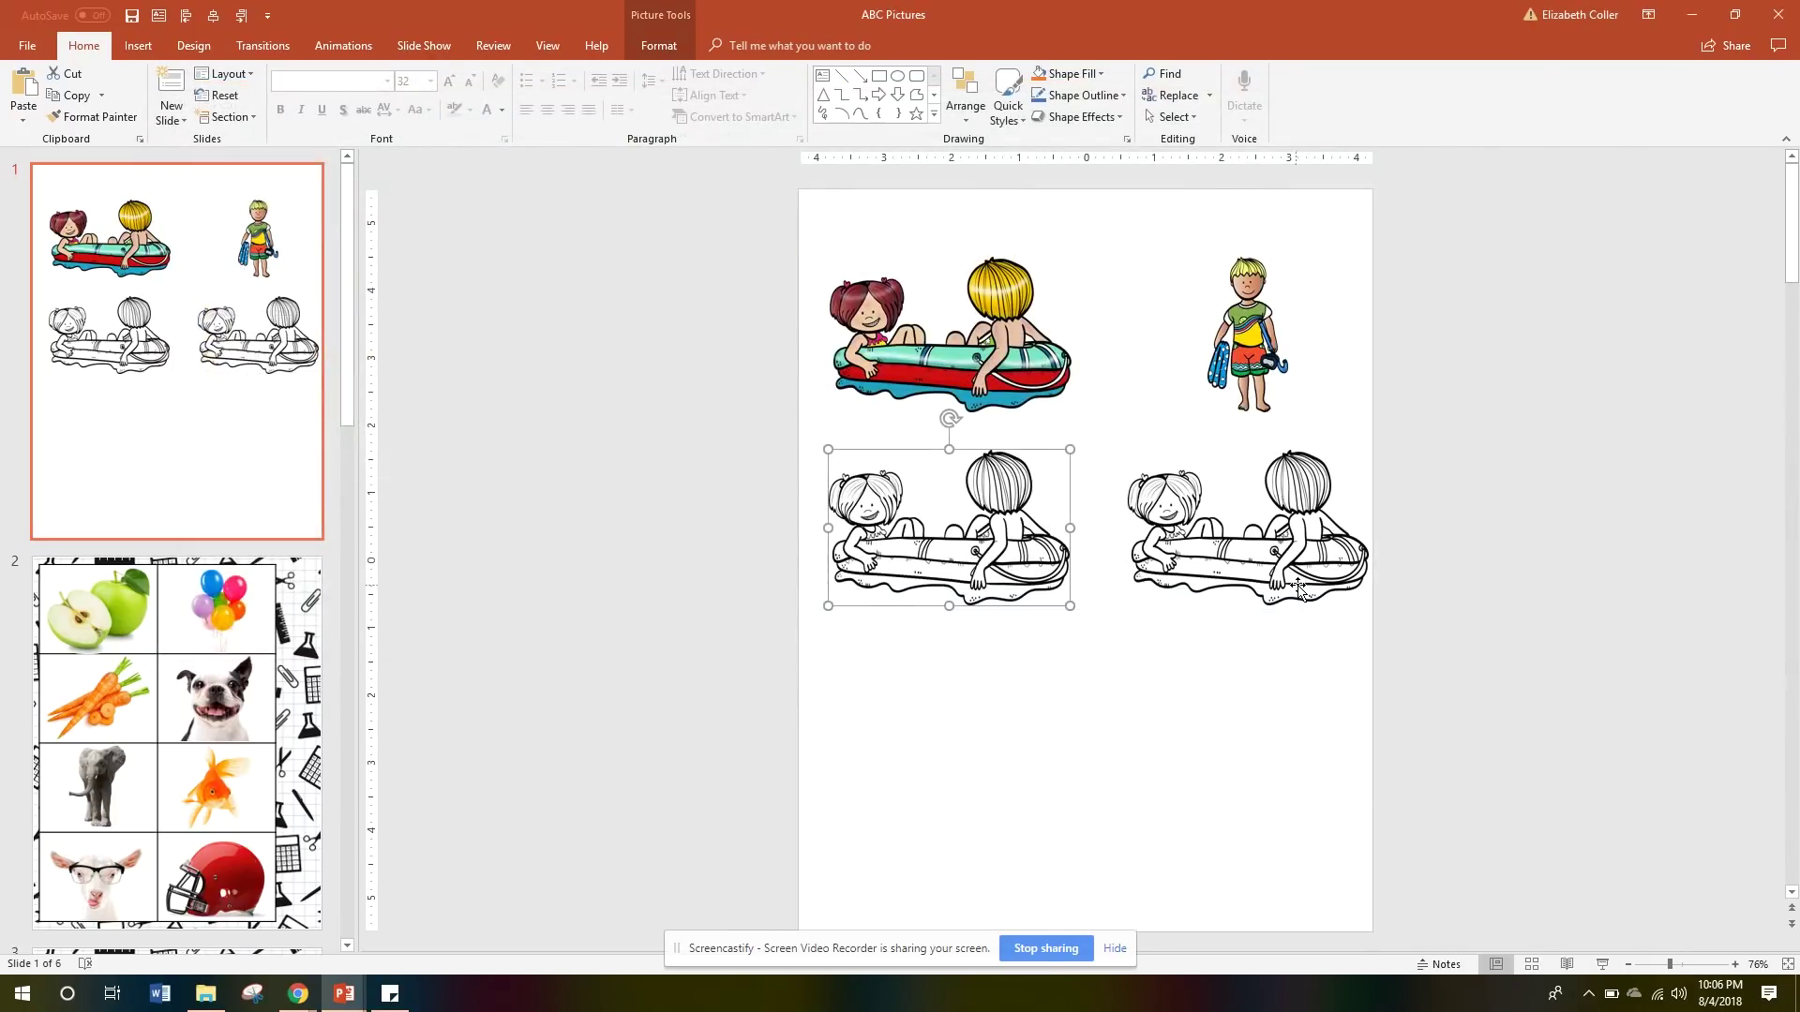
- Change the lower-right black-and-white raft picture to another picture file from the beach clipart
right_click(1296, 583)
mouse_move(1404, 695)
left_click(1491, 694)
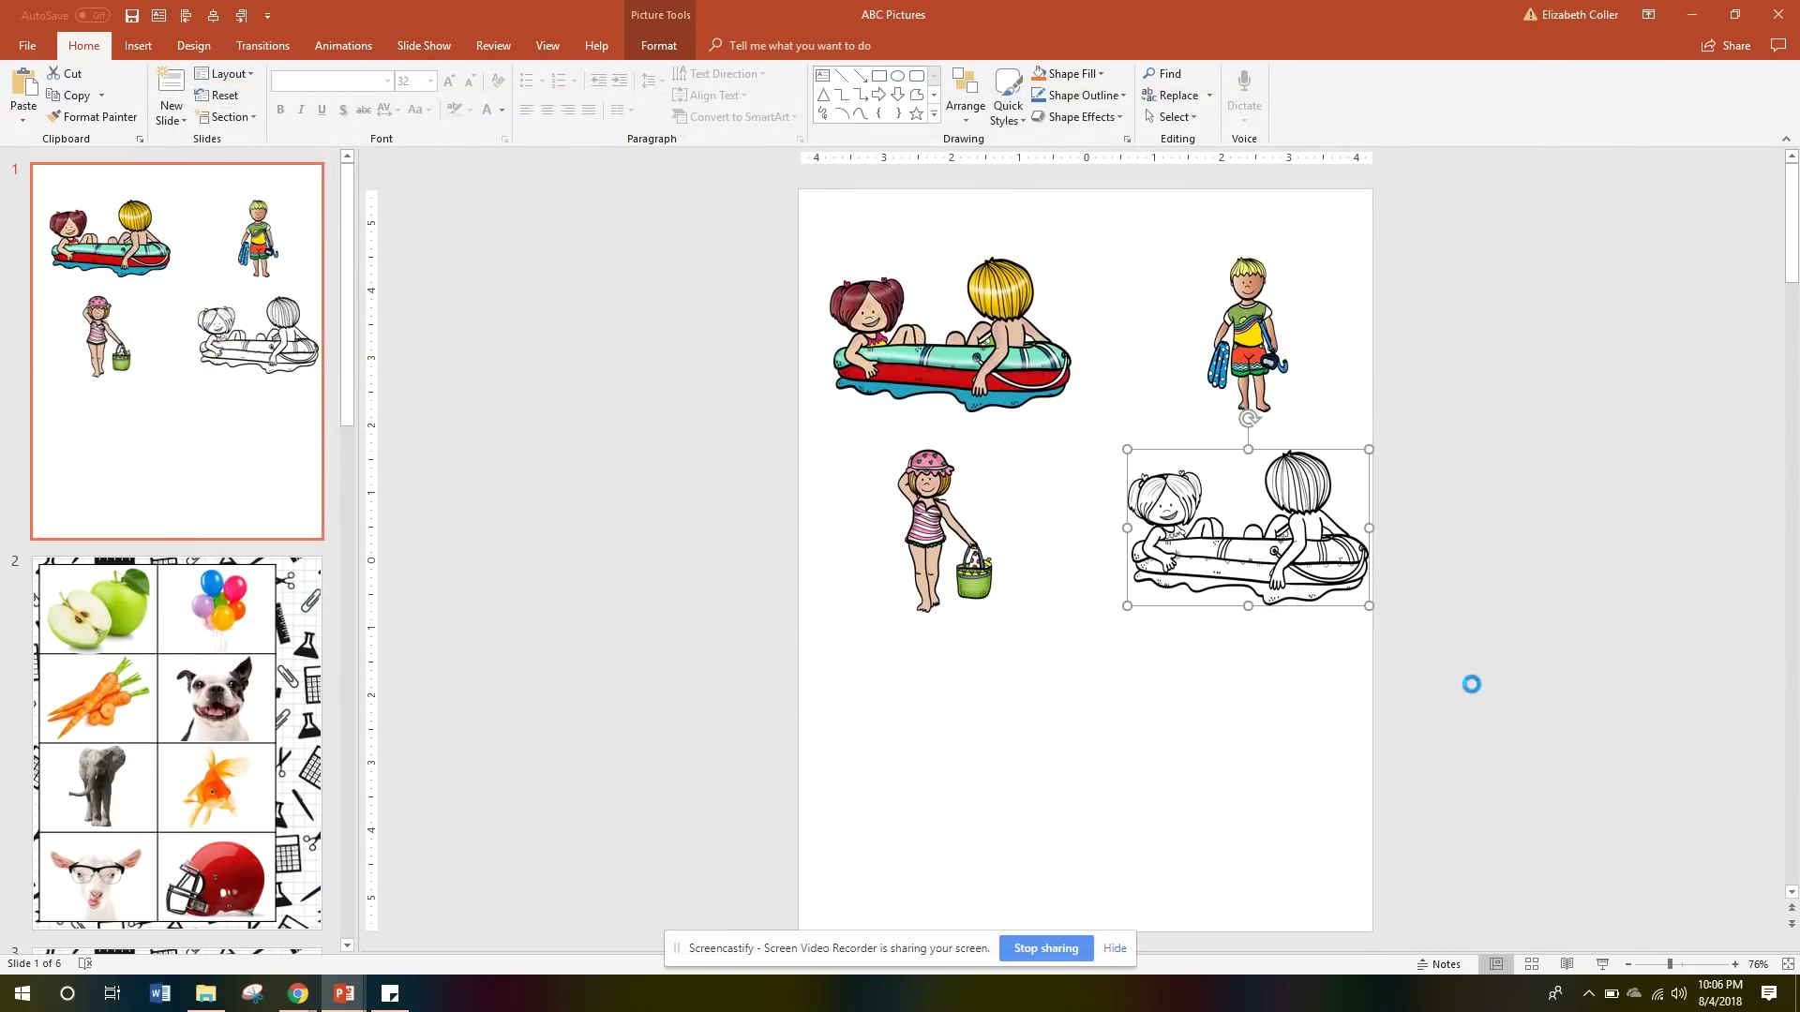
double_click(682, 225)
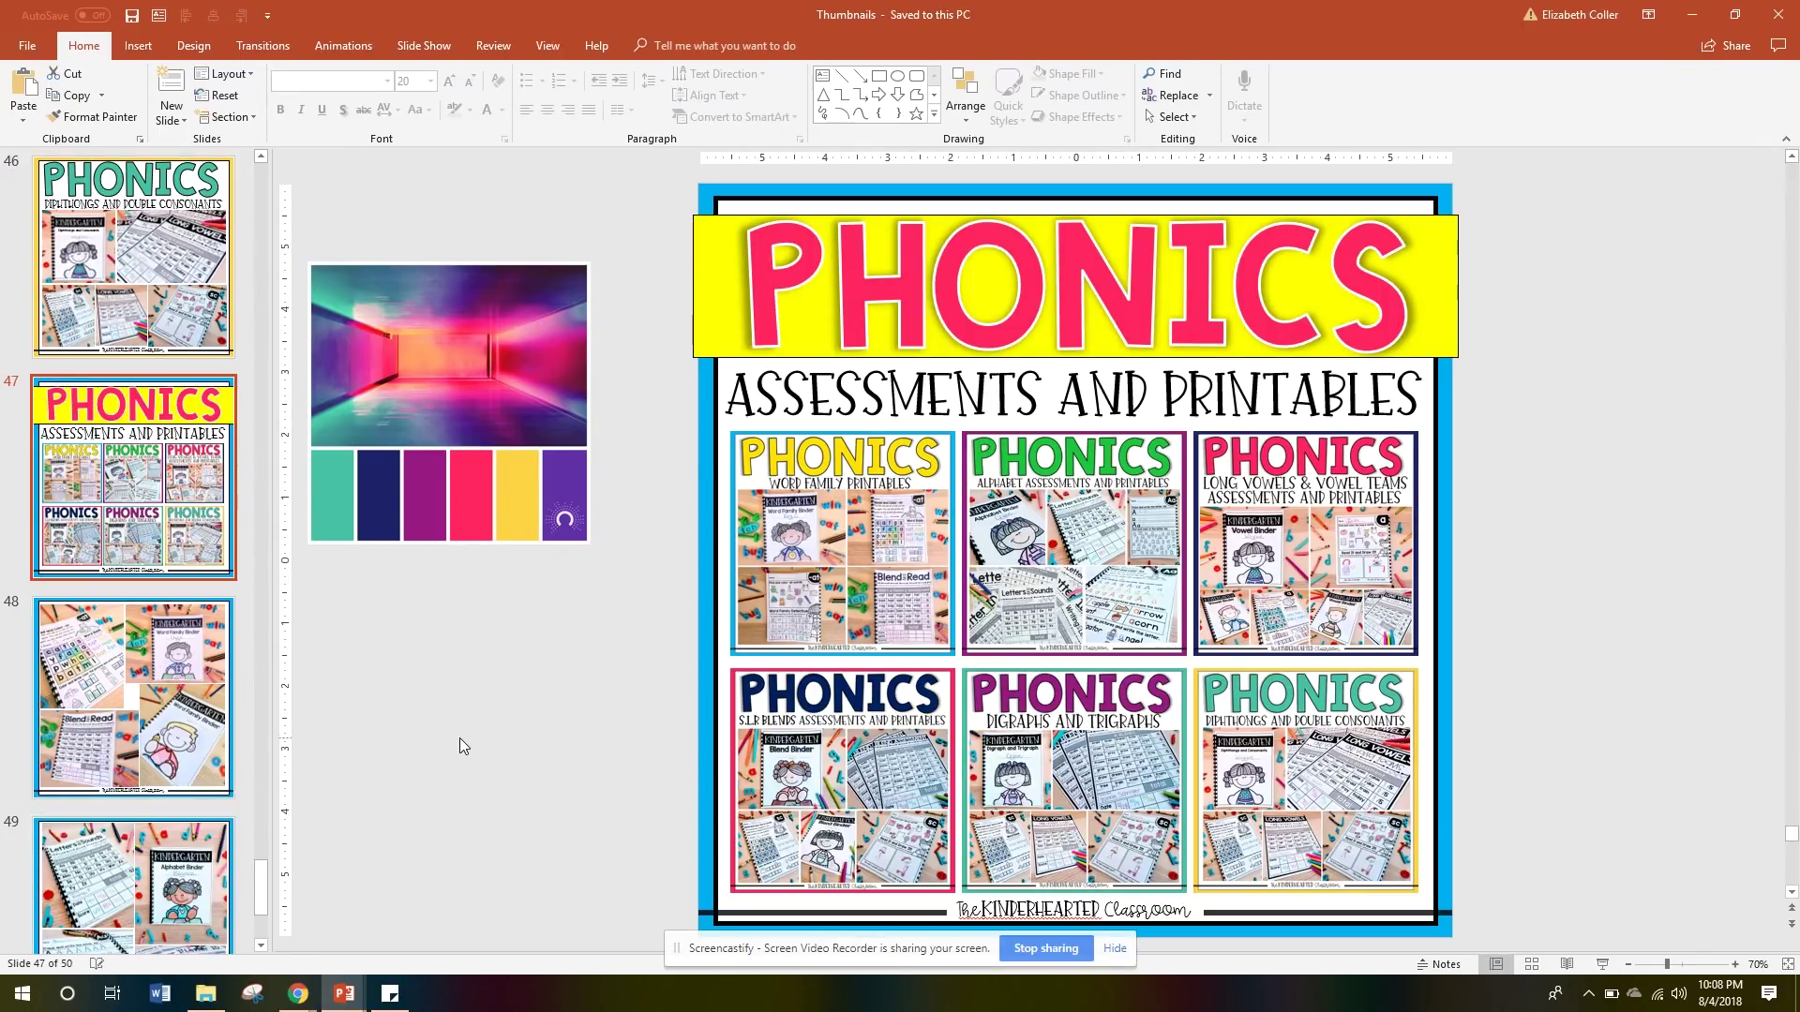
- Move the colour palette picture on slide 47 closer to the Phonics cover
left_click_drag(420, 412, 489, 419)
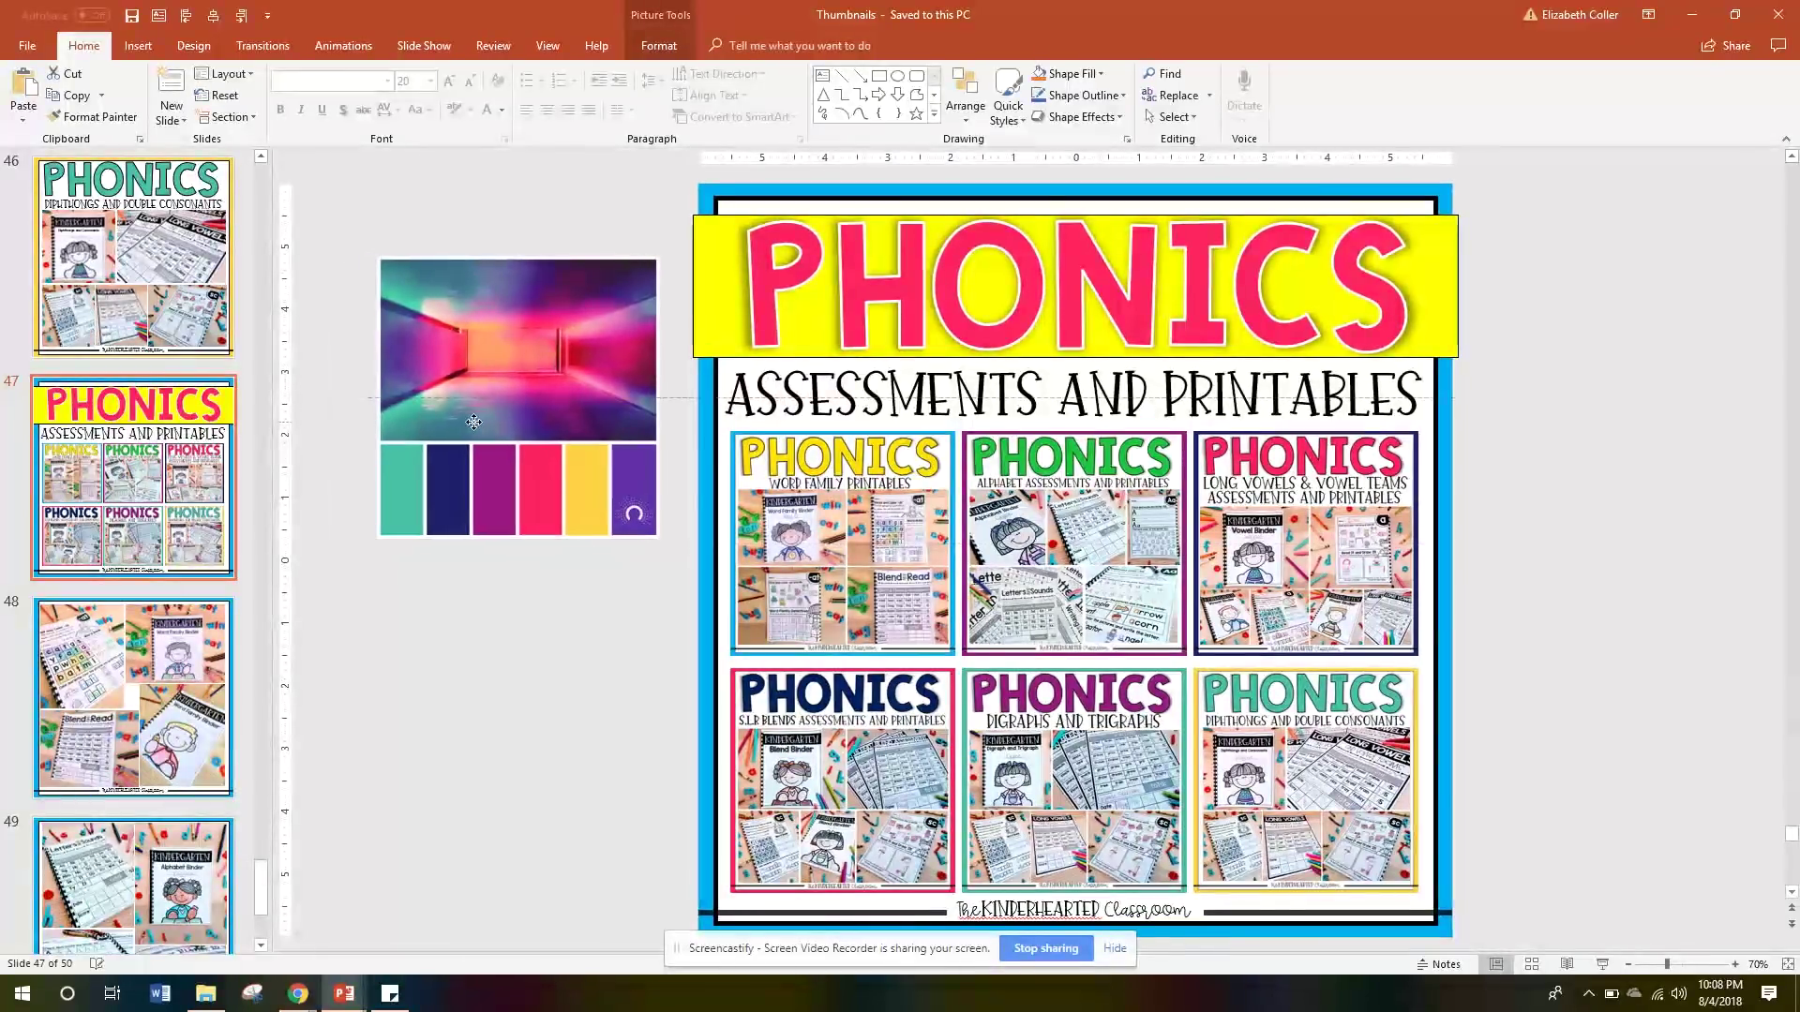
left_click(459, 583)
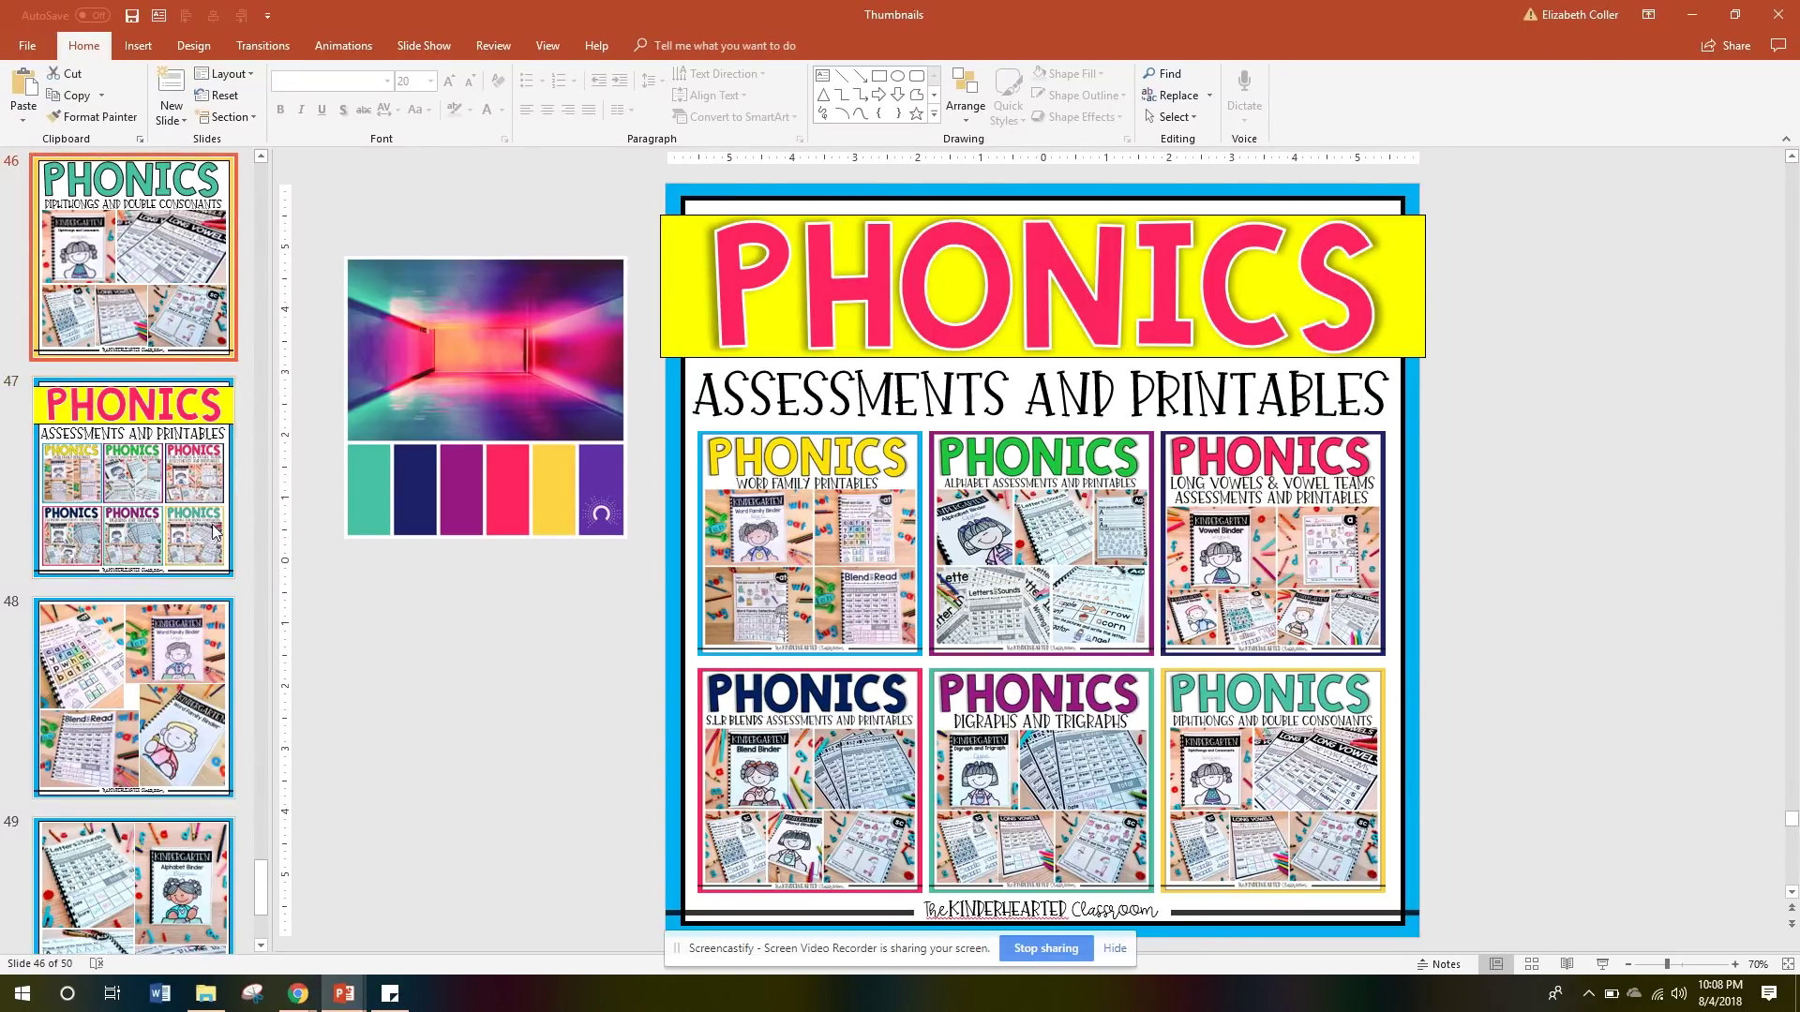
- Examine the individual Phonics cover slides and the six cover pictures arranged on slide 47
scroll(170, 479, "up", 3)
scroll(171, 478, "up", 10)
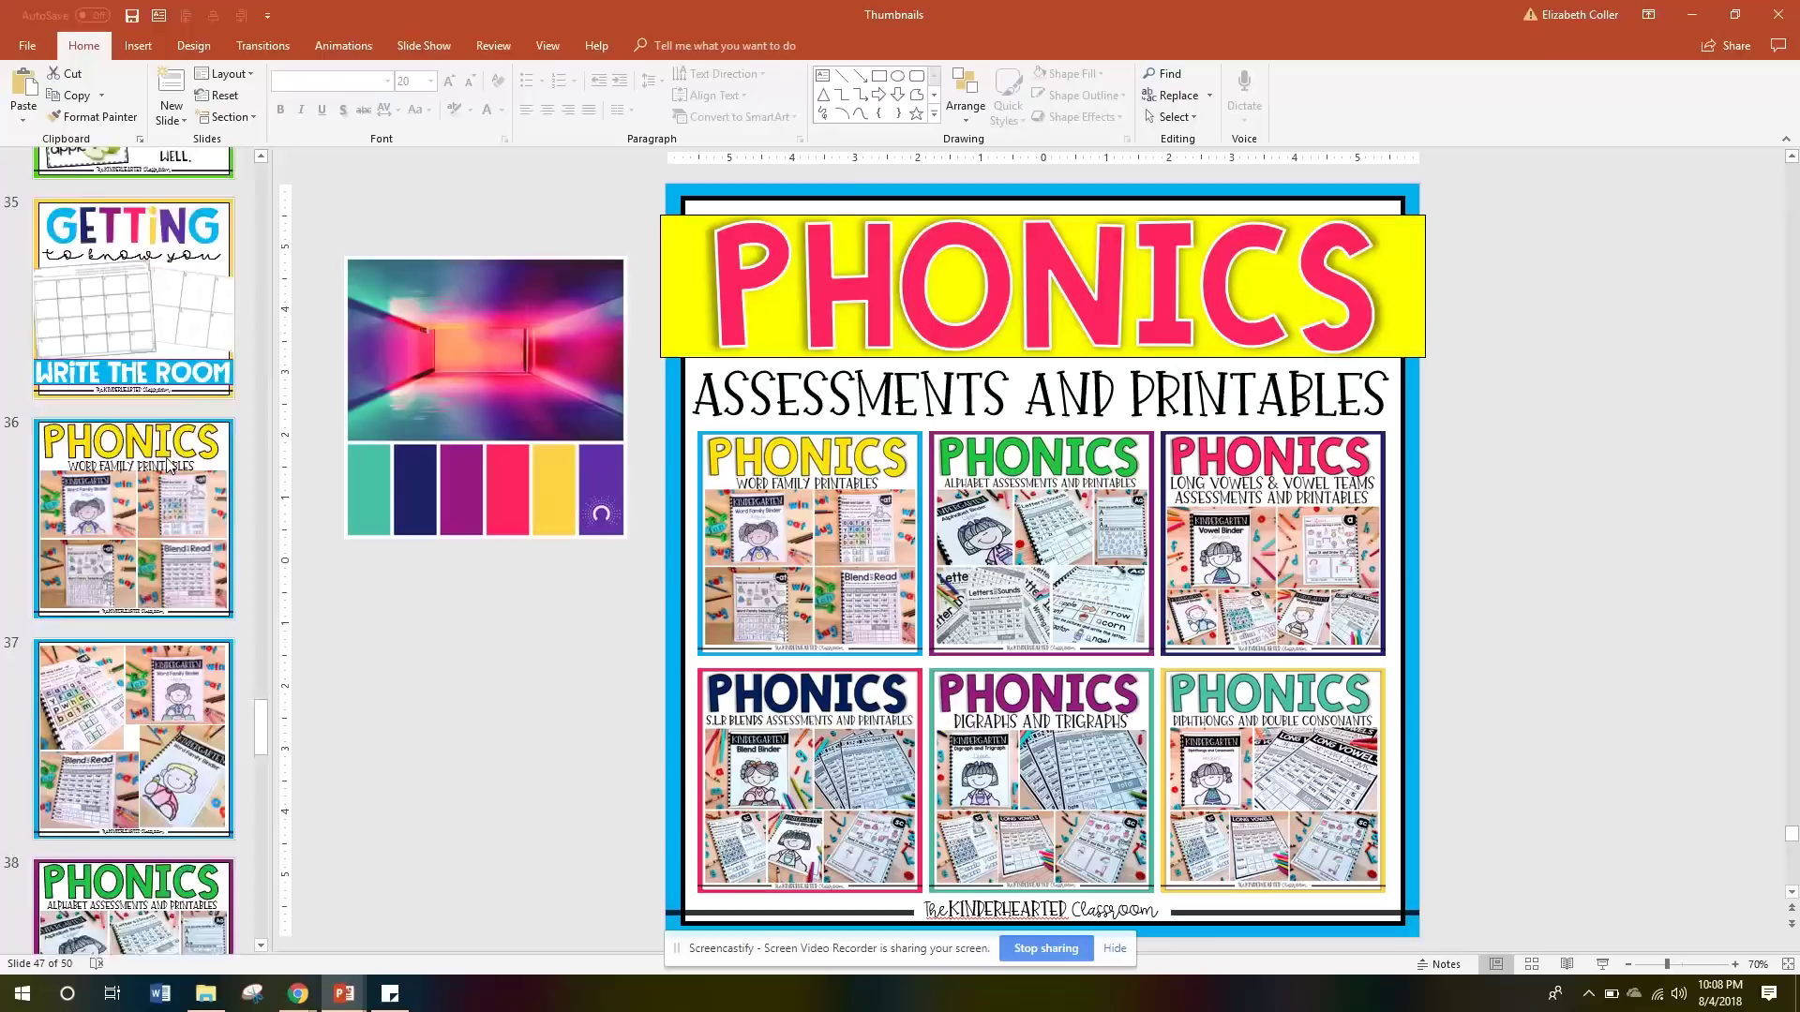
scroll(170, 473, "down", 12)
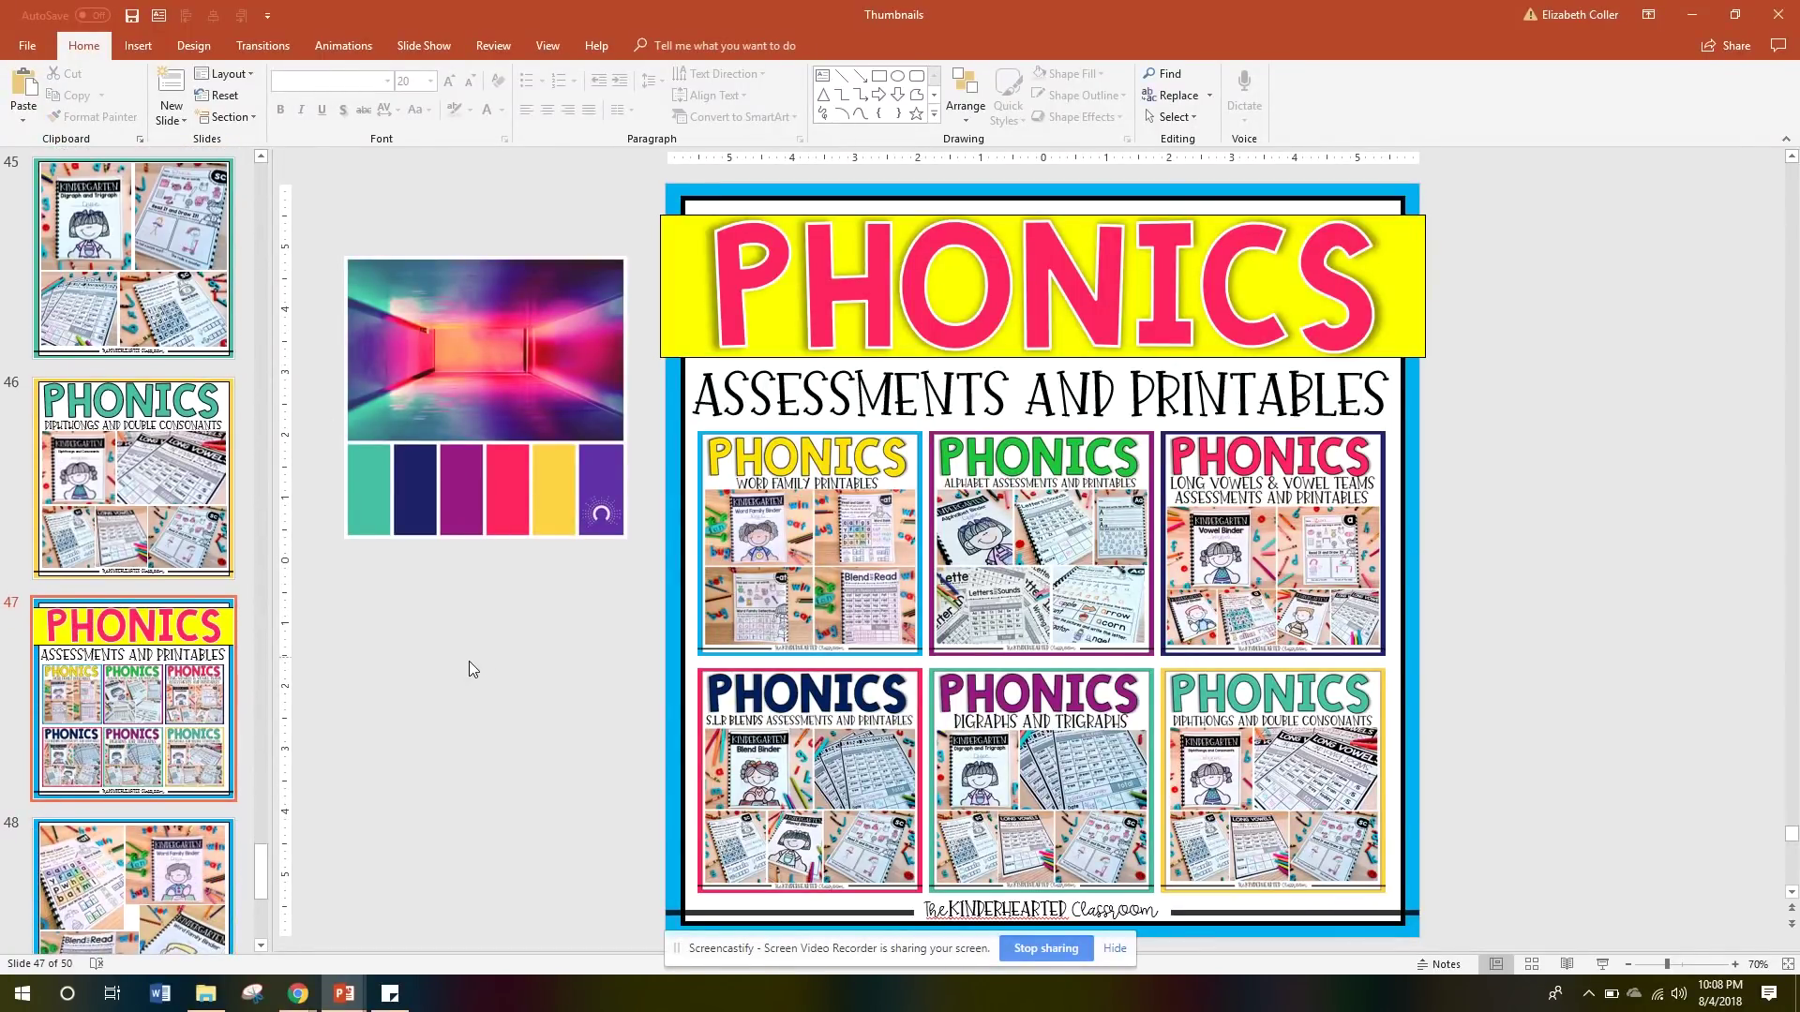
left_click(855, 545)
left_click(1038, 538)
left_click(1226, 538)
left_click(1257, 710)
left_click(1031, 752)
left_click(826, 758)
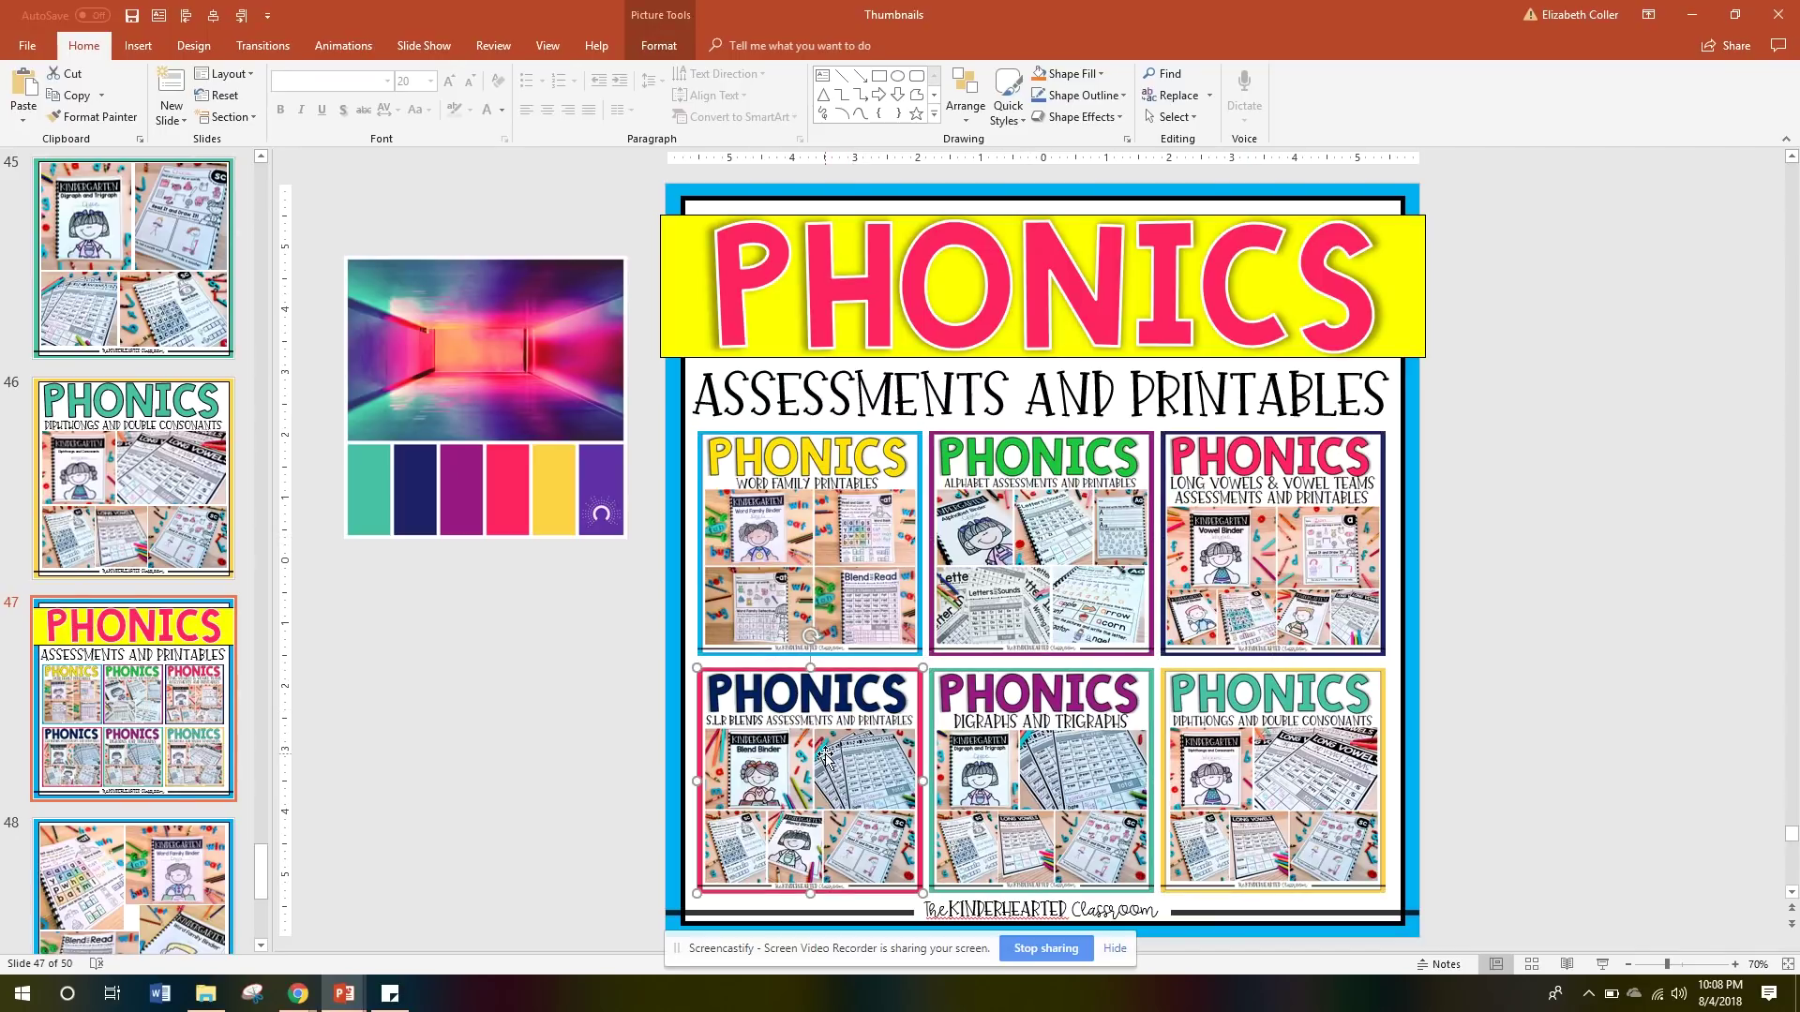
left_click(599, 739)
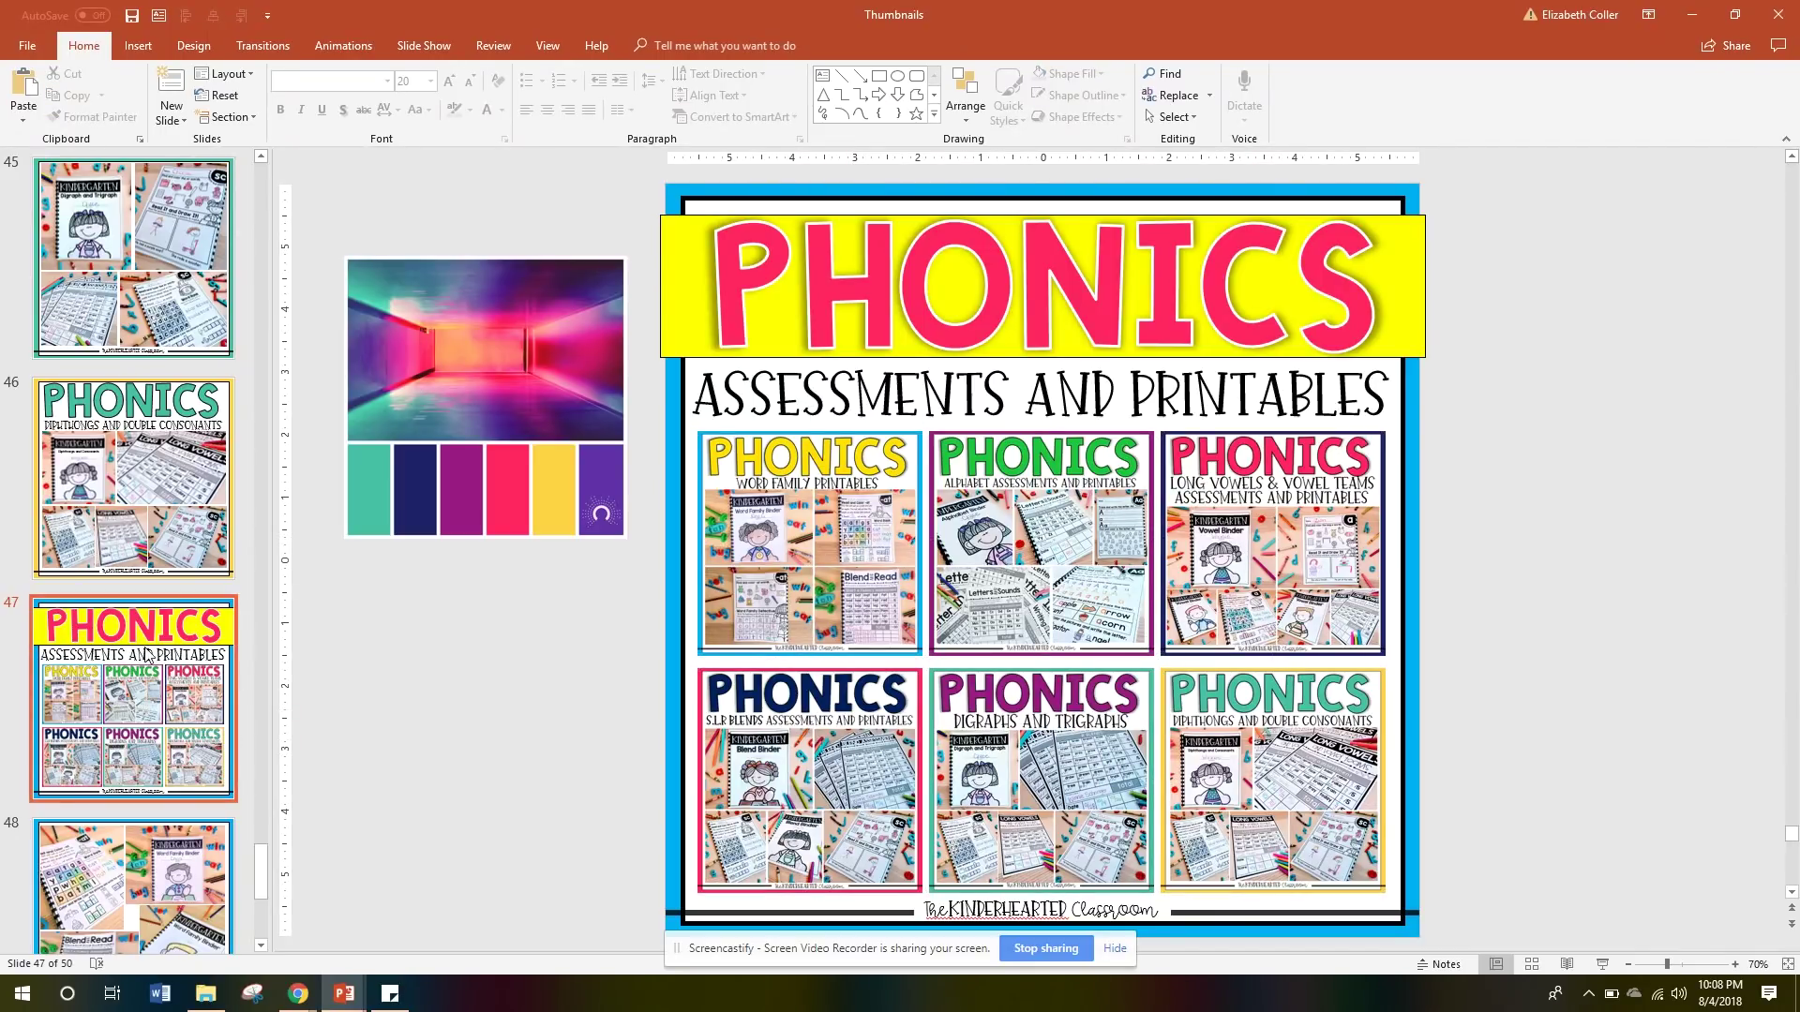
scroll(145, 653, "down", 3)
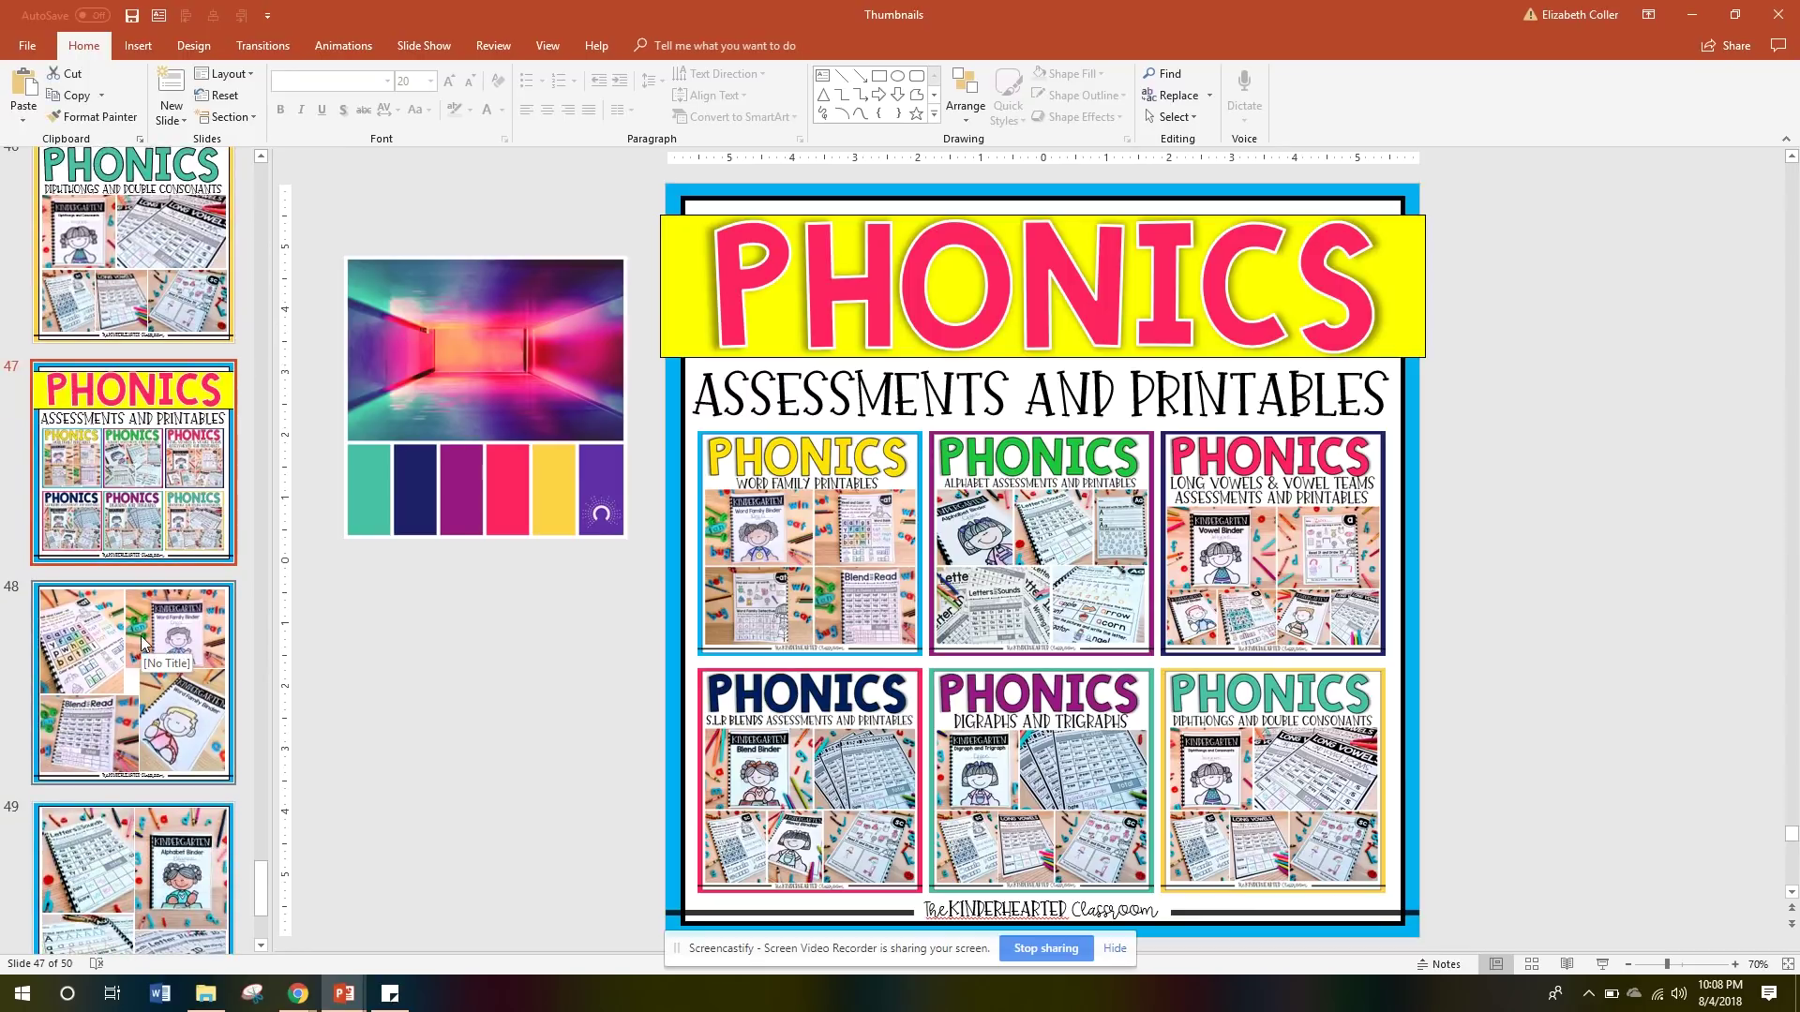
left_click(1310, 722)
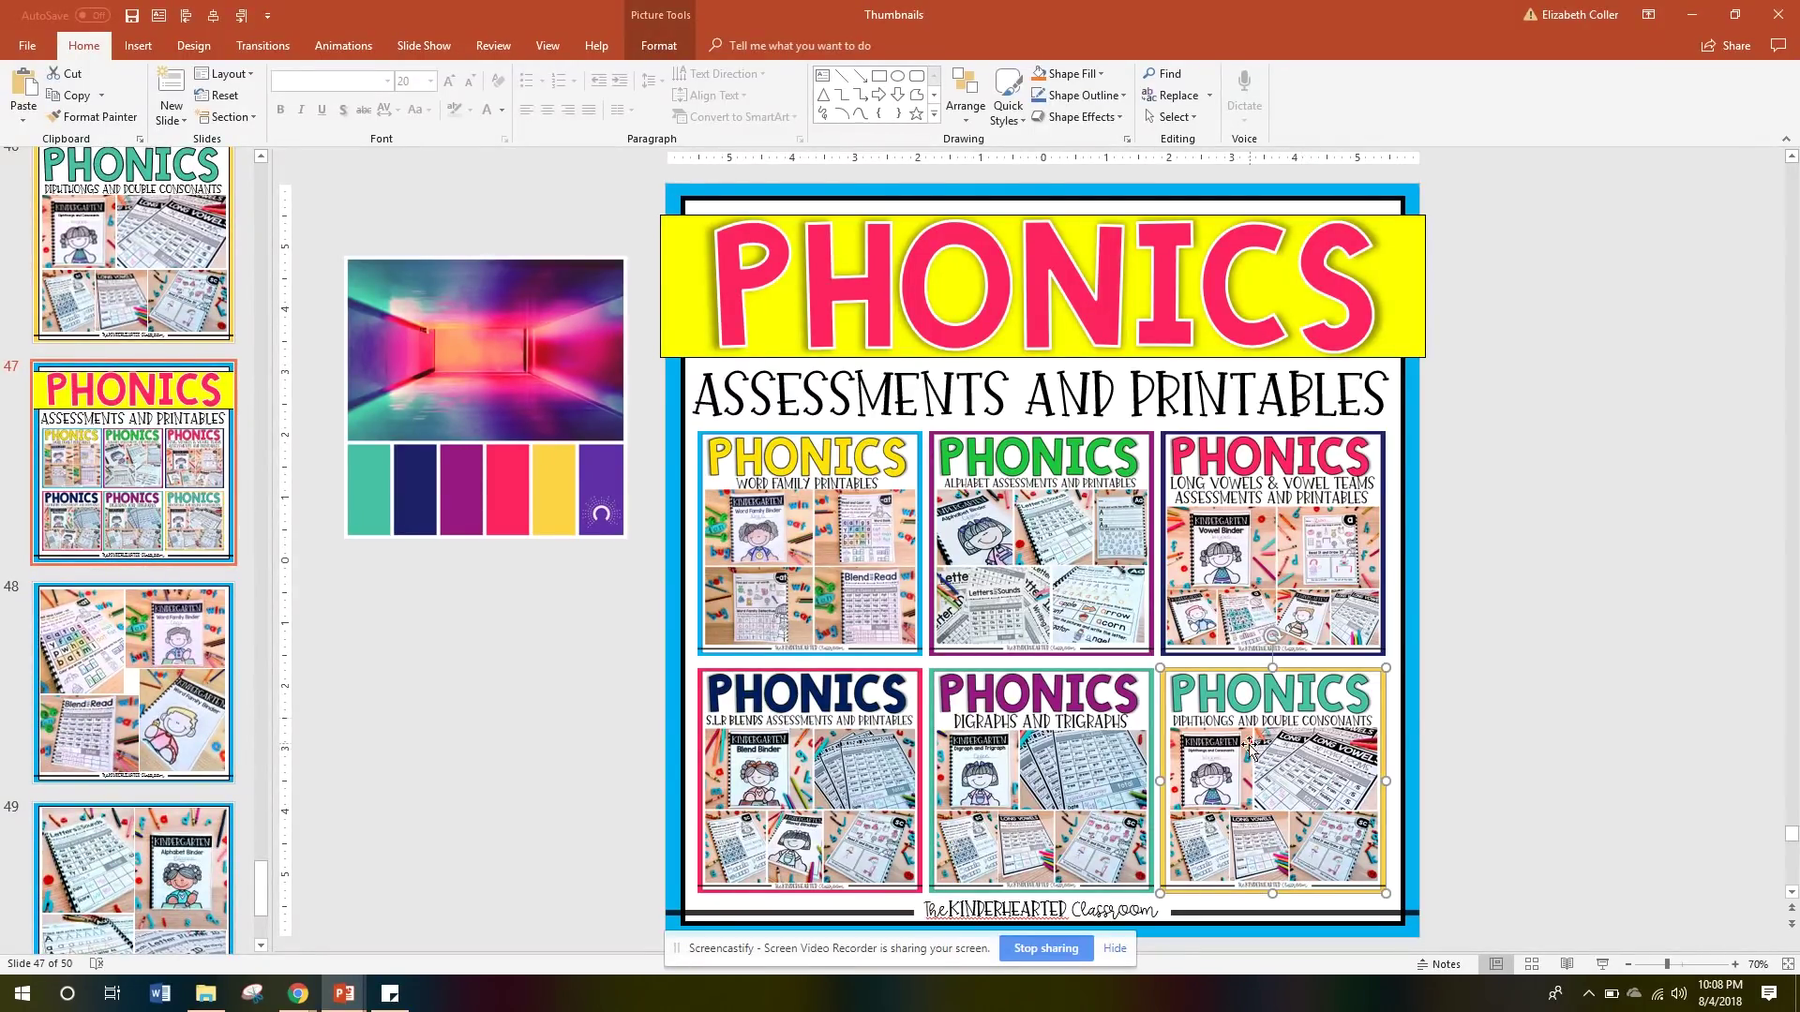
scroll(149, 701, "down", 3)
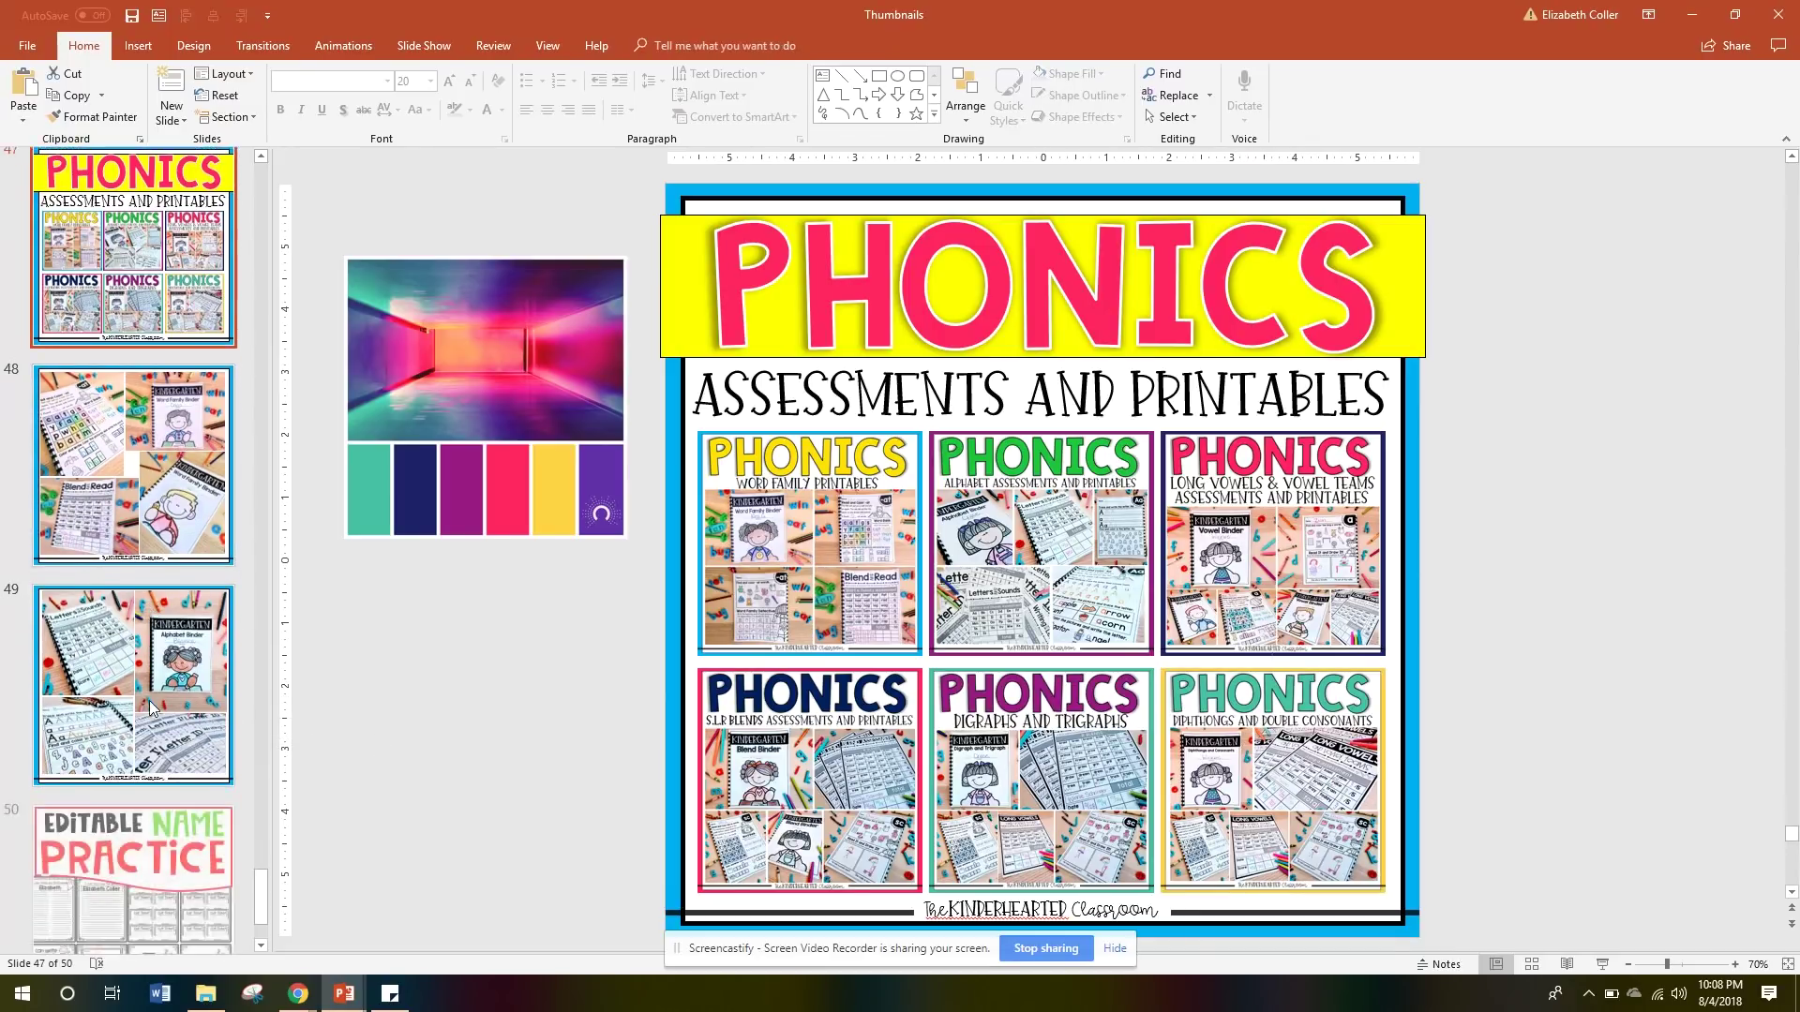
- Copy slide 49 and change the lower-right Phonics picture on slide 47 to it from the clipboard
left_click(123, 621)
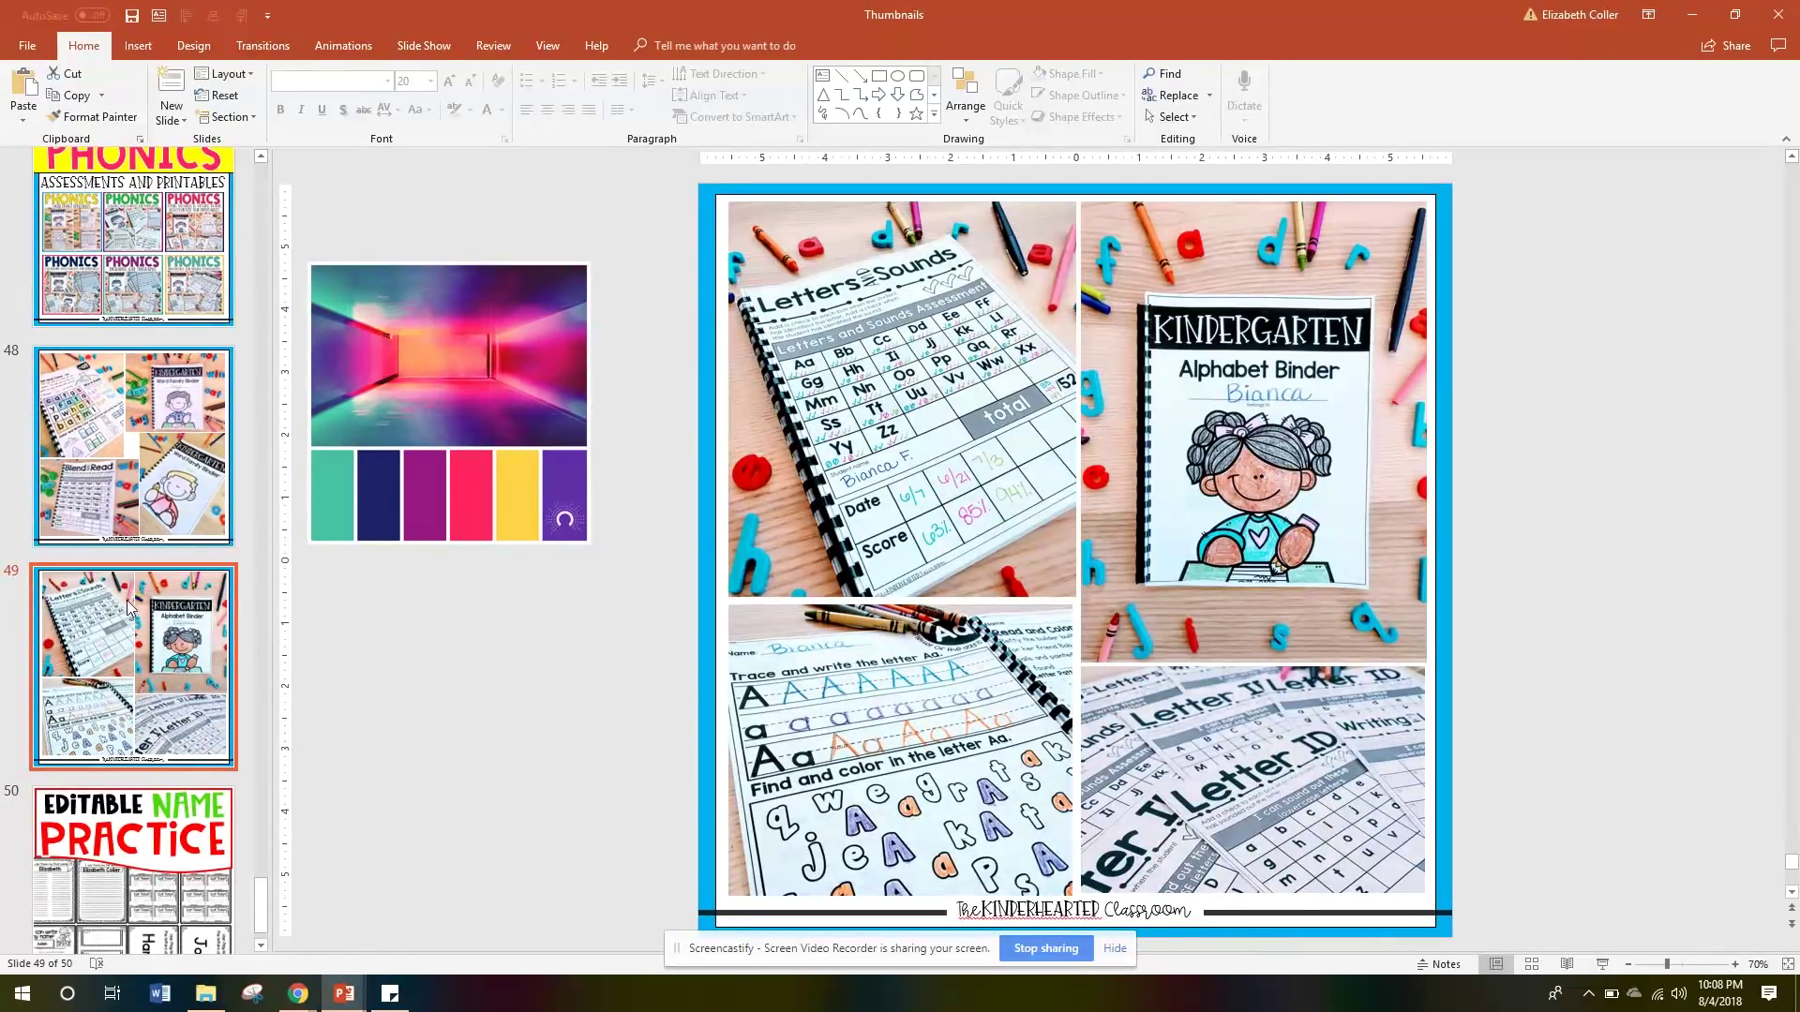
right_click(126, 600)
left_click(173, 636)
left_click(157, 267)
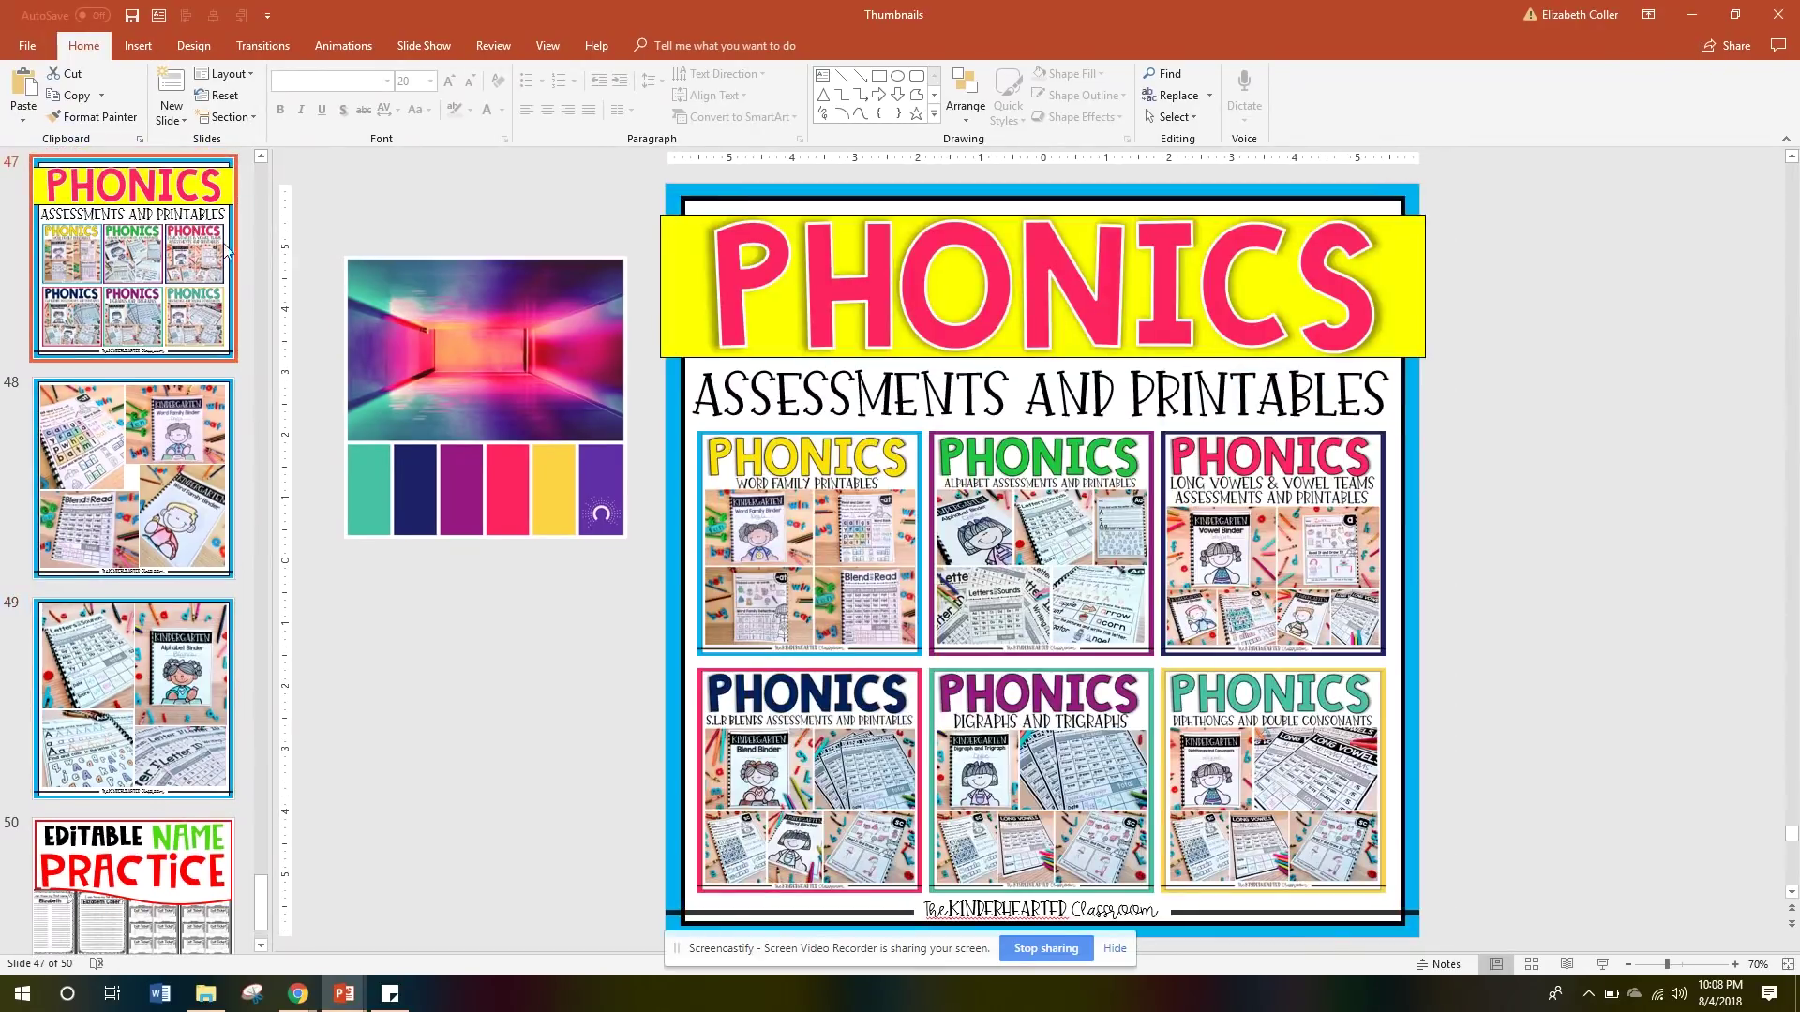
left_click(1266, 793)
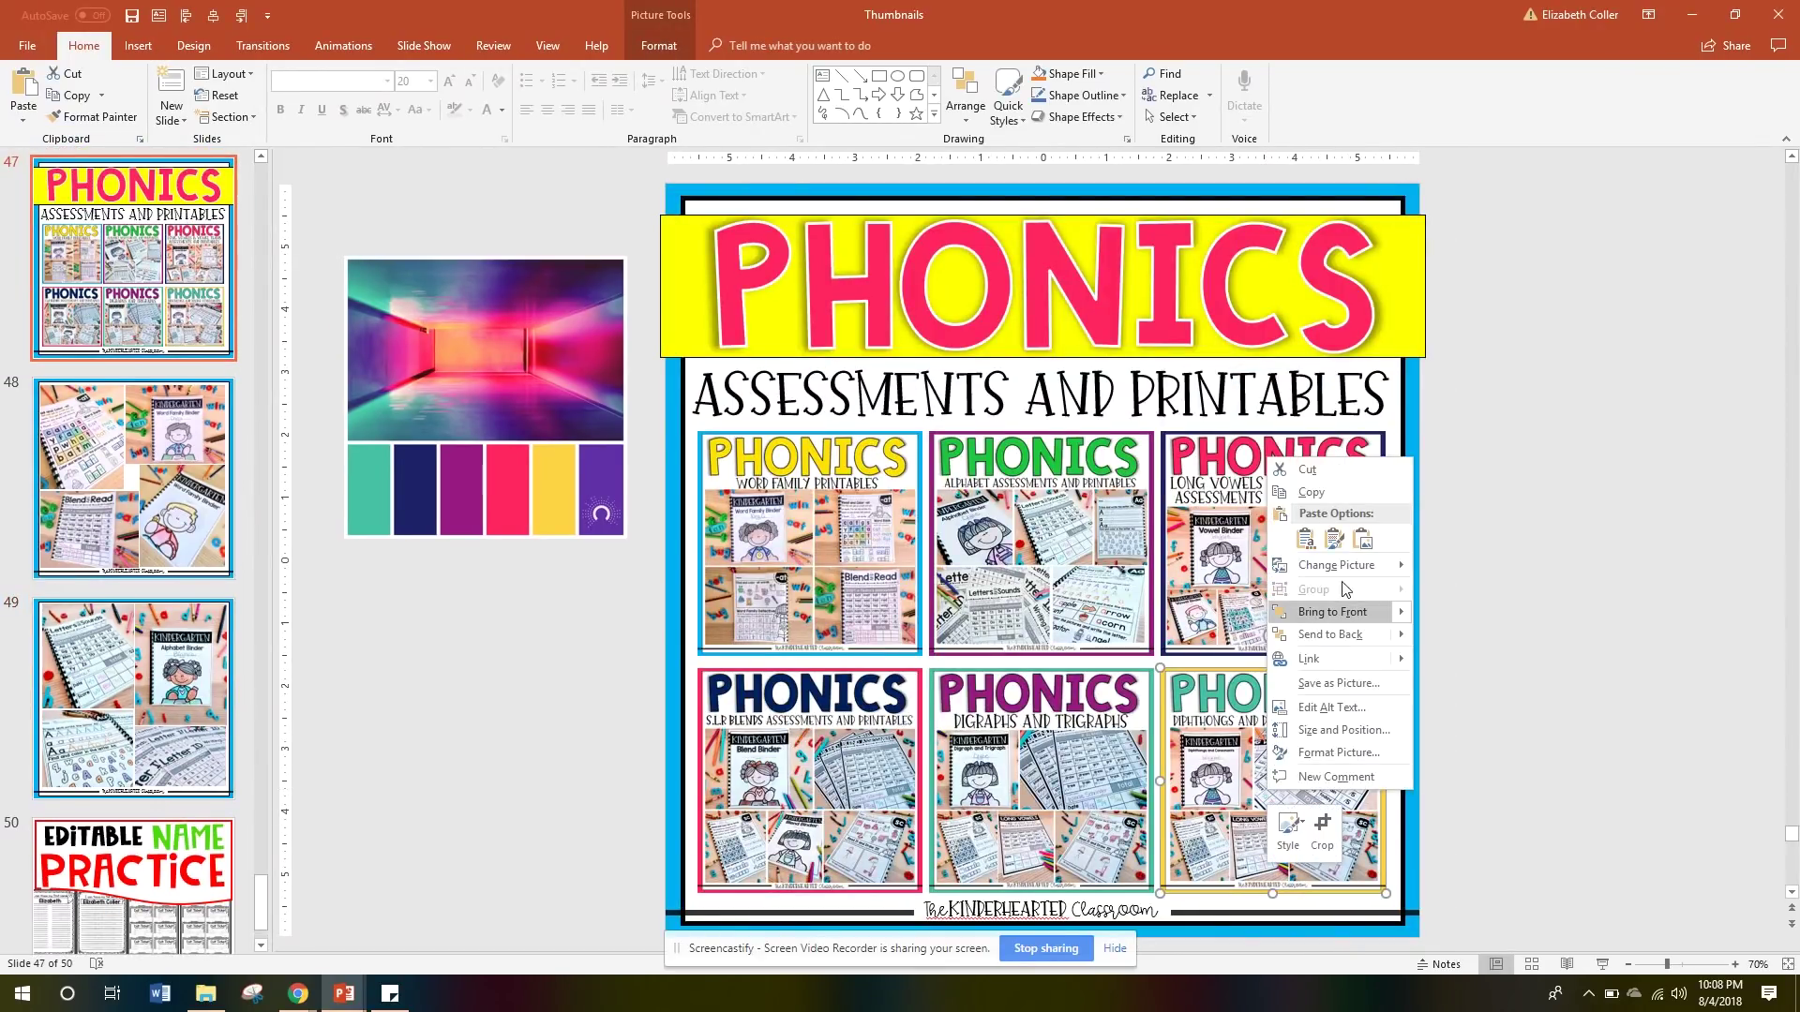
mouse_move(1340, 566)
left_click(1498, 637)
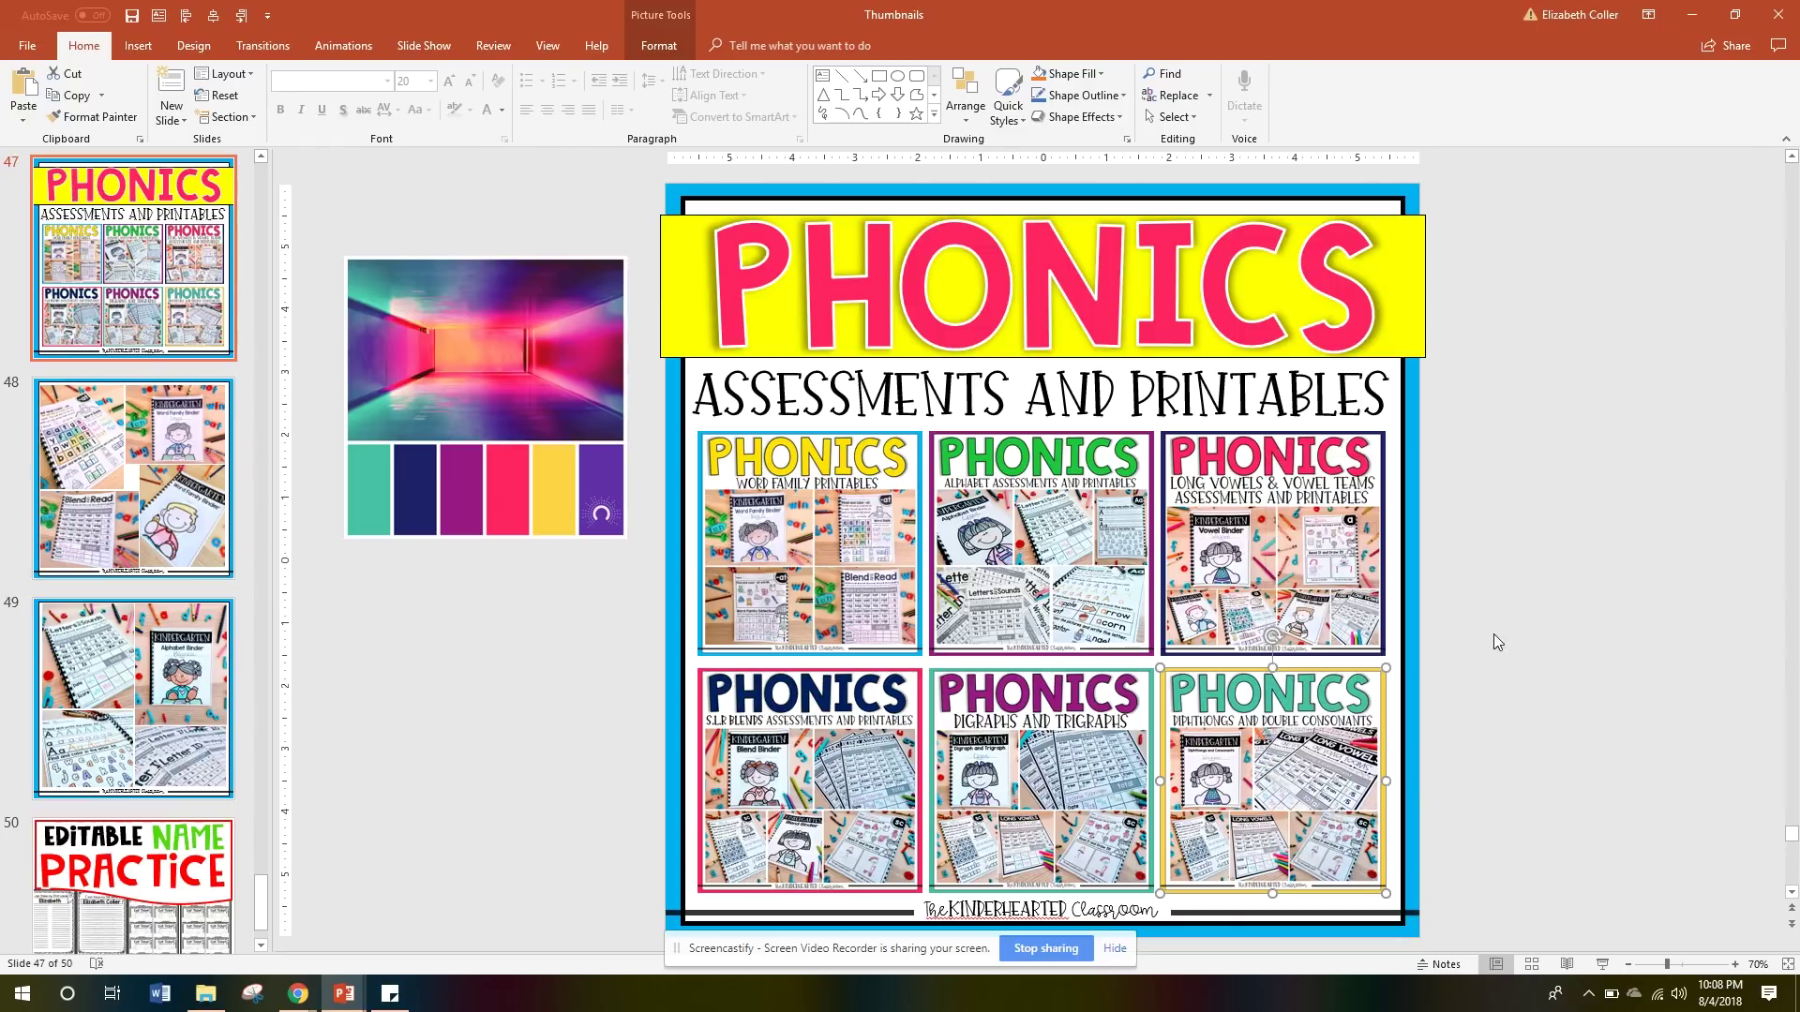
left_click(1599, 731)
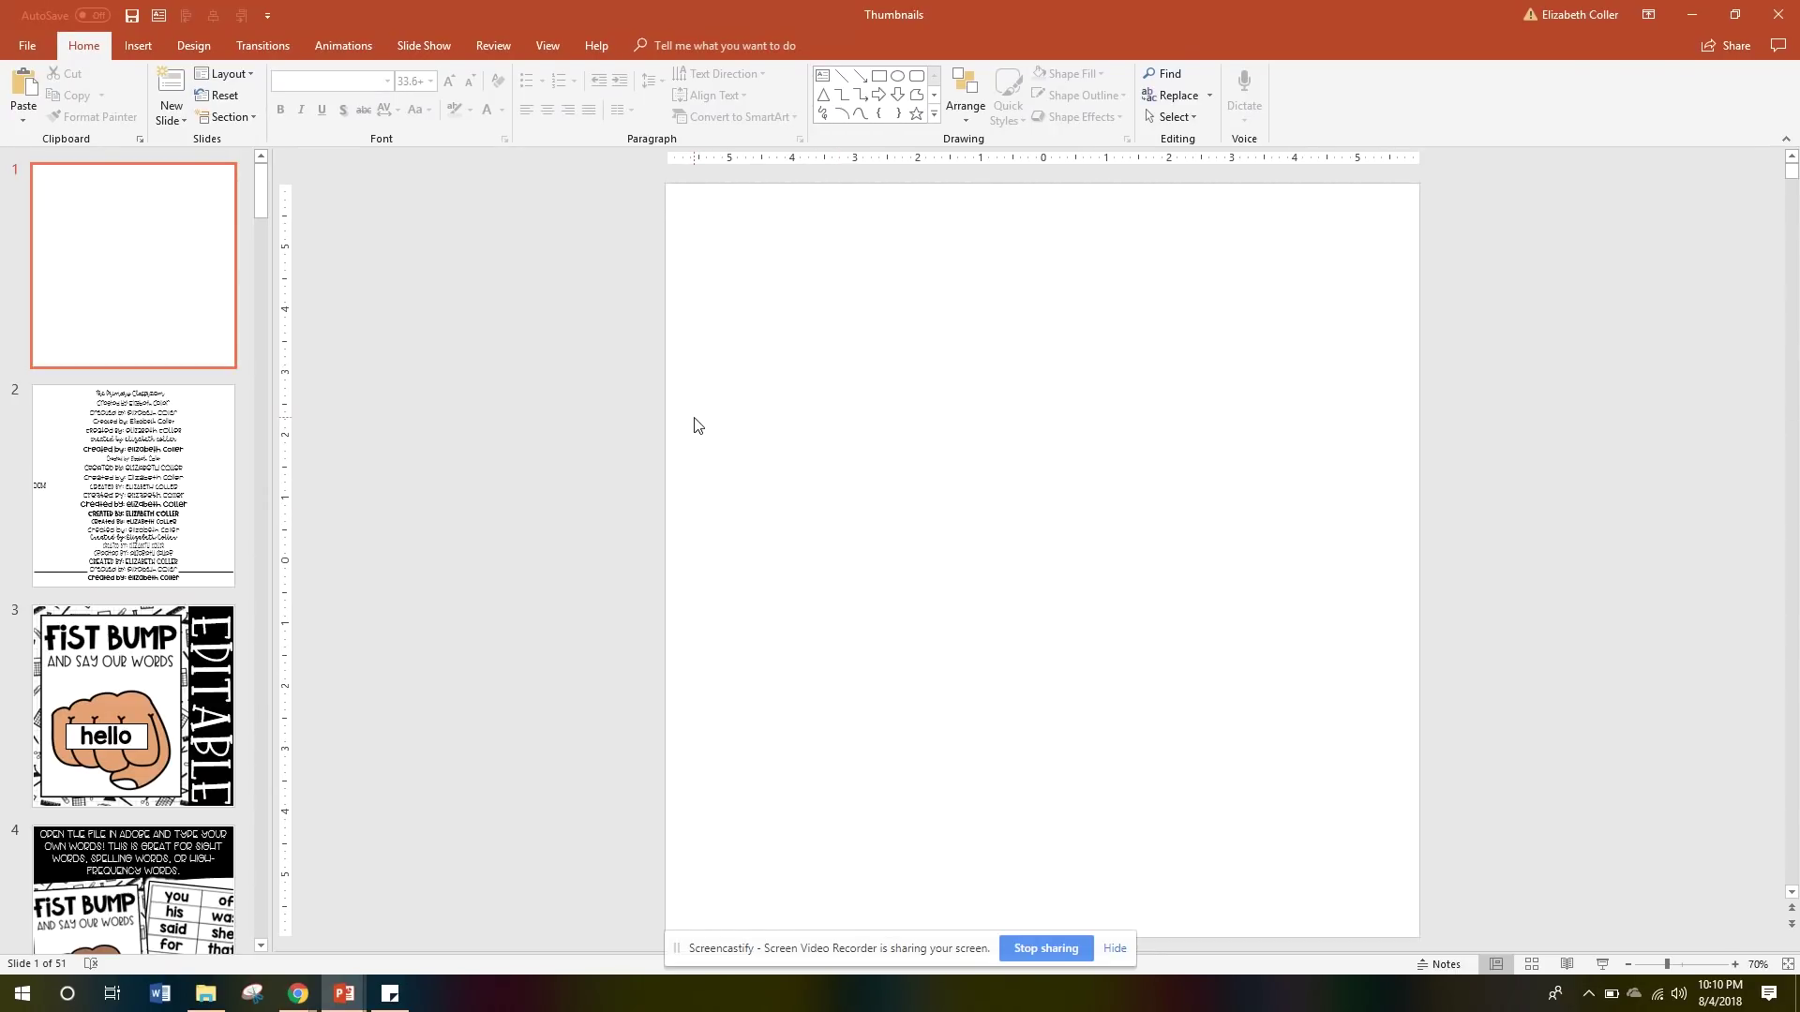
left_click(139, 51)
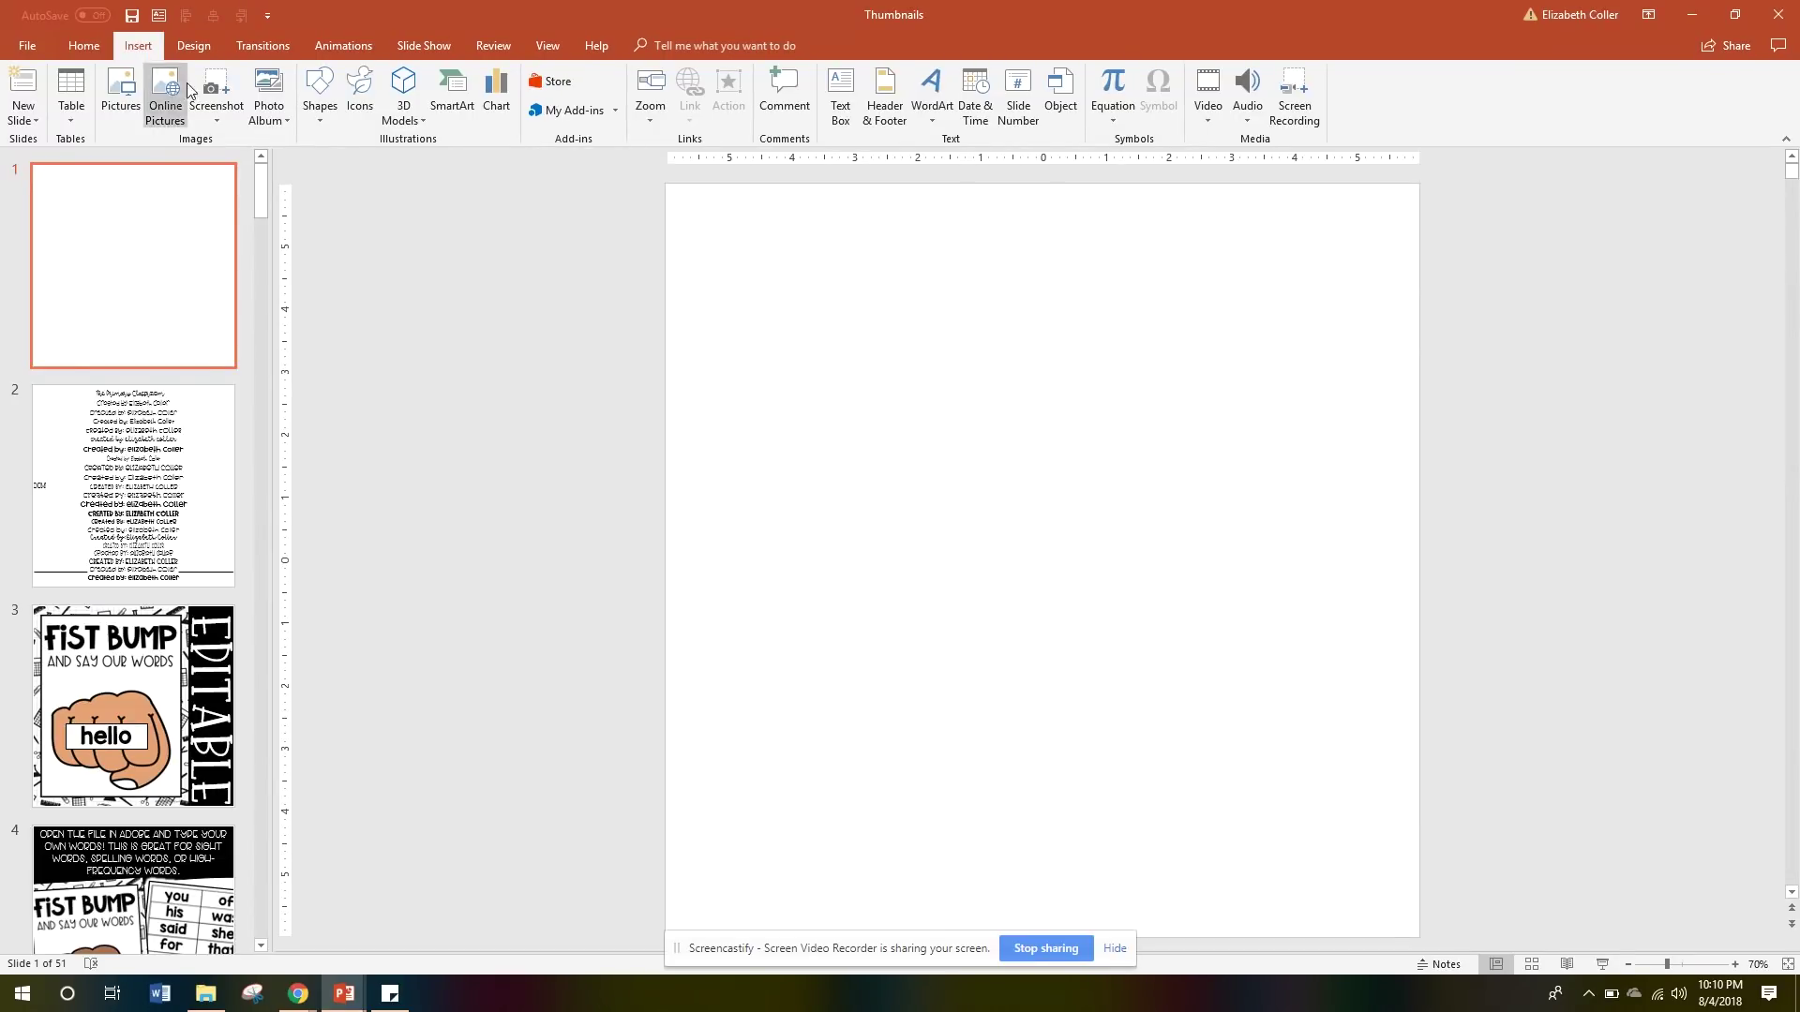
left_click(316, 123)
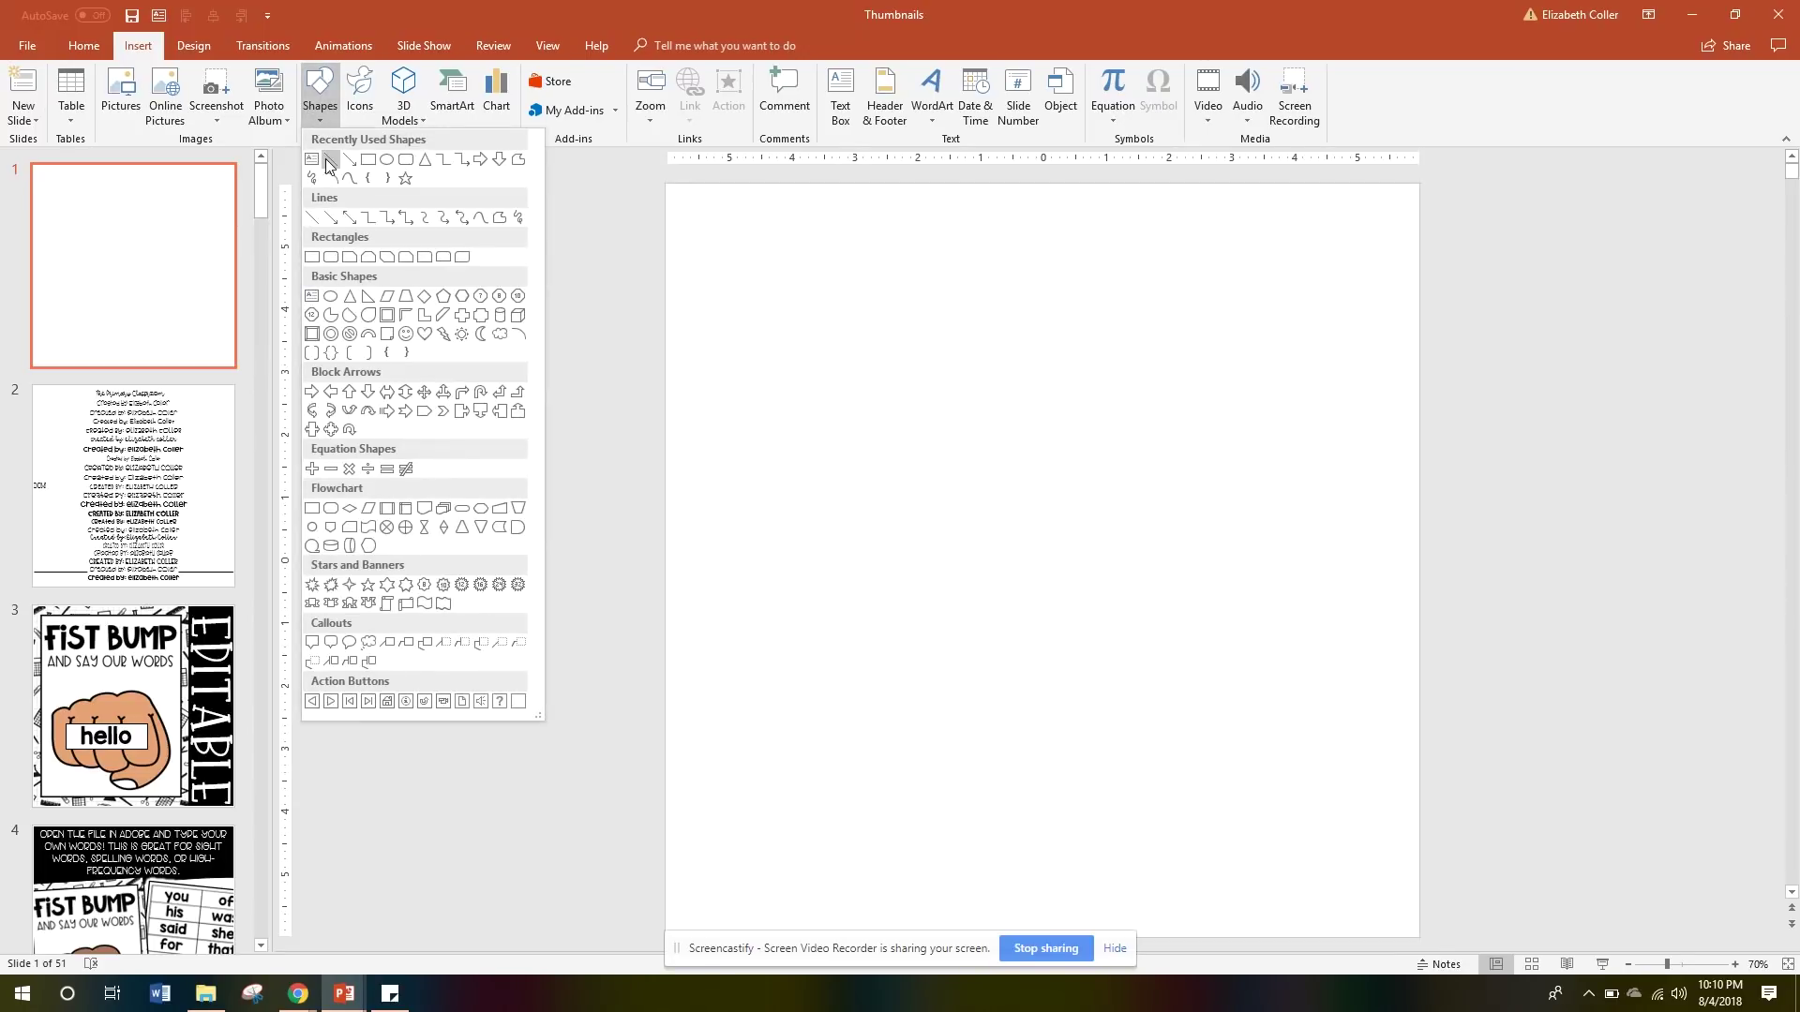
left_click(330, 160)
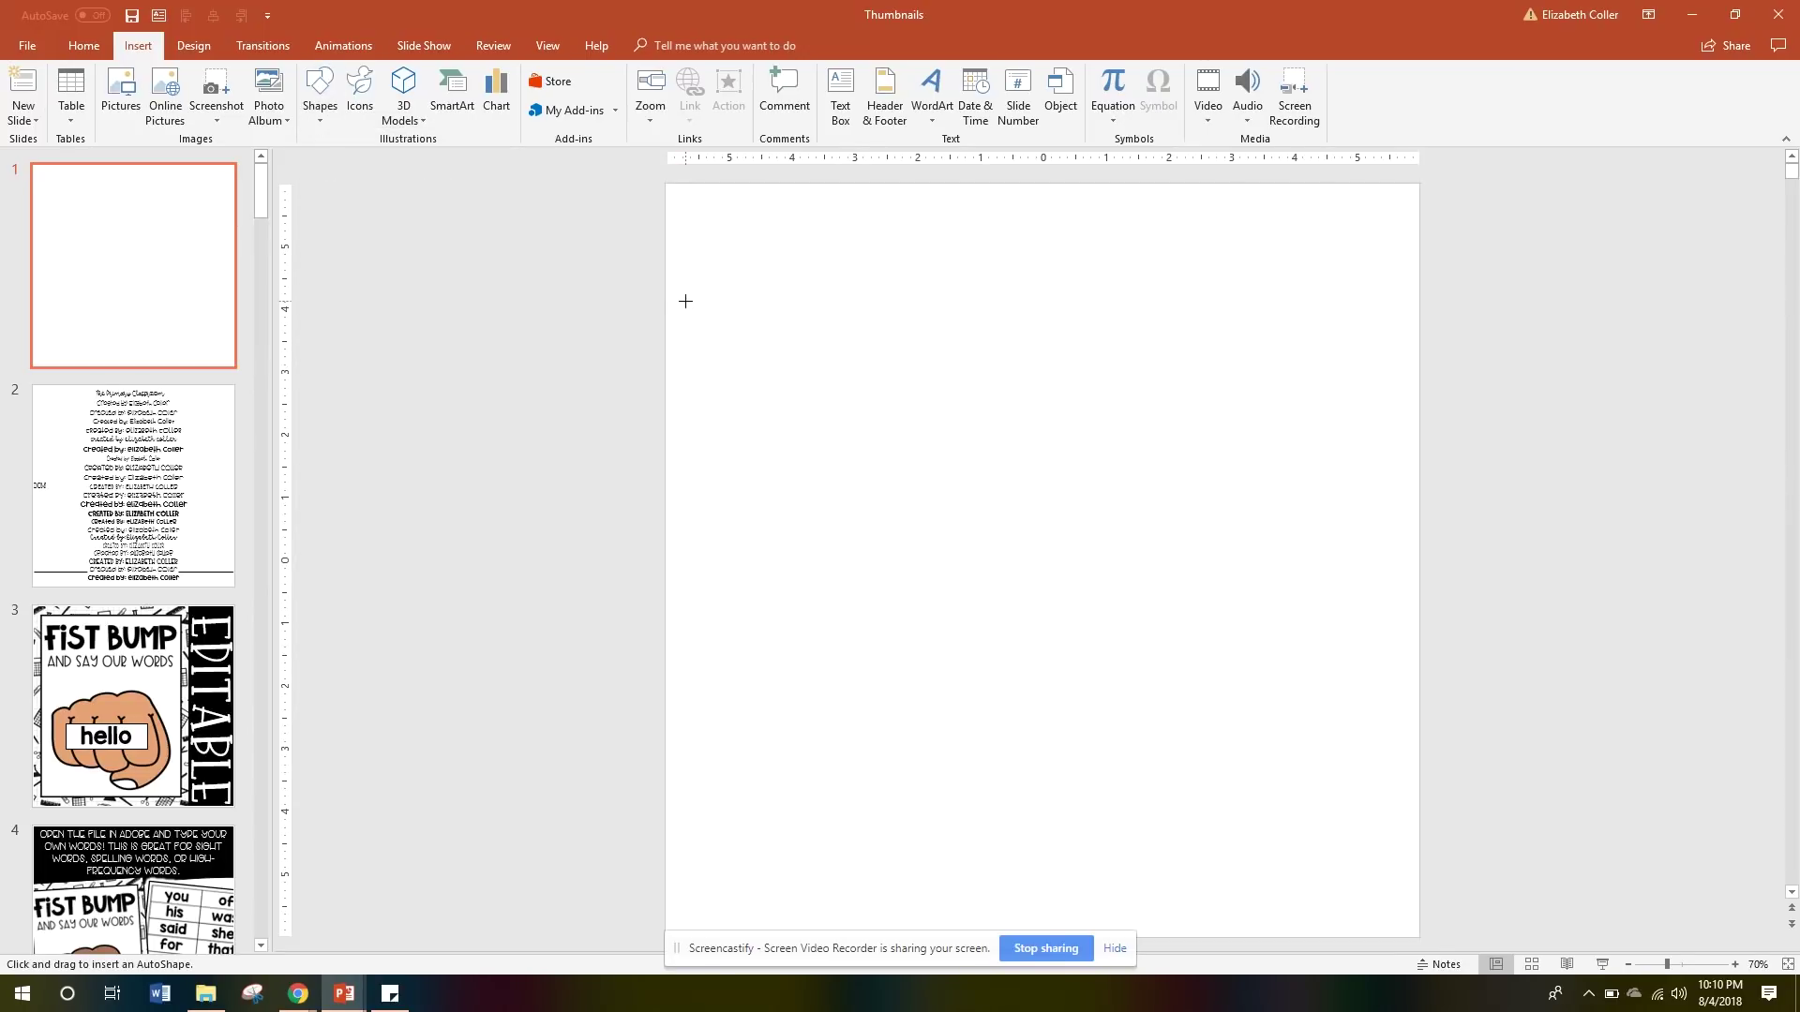
left_click_drag(686, 301, 1406, 458)
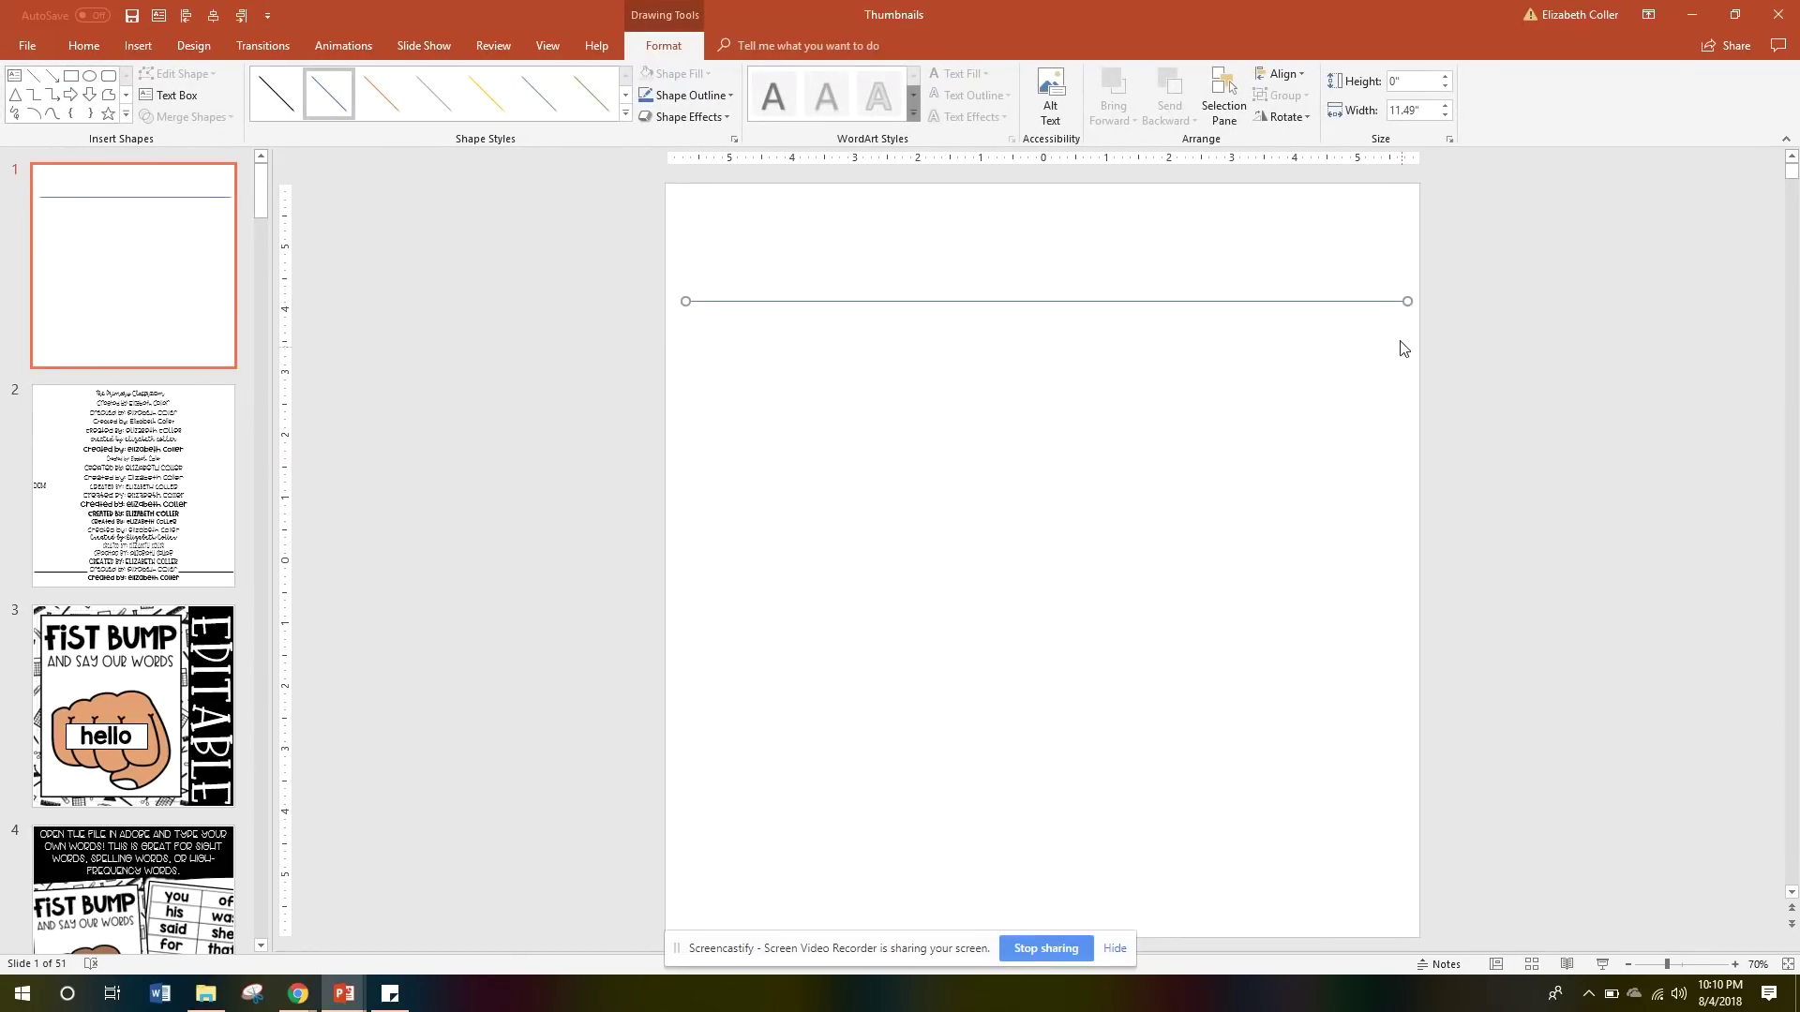
left_click_drag(1403, 310, 1308, 295)
key("Delete")
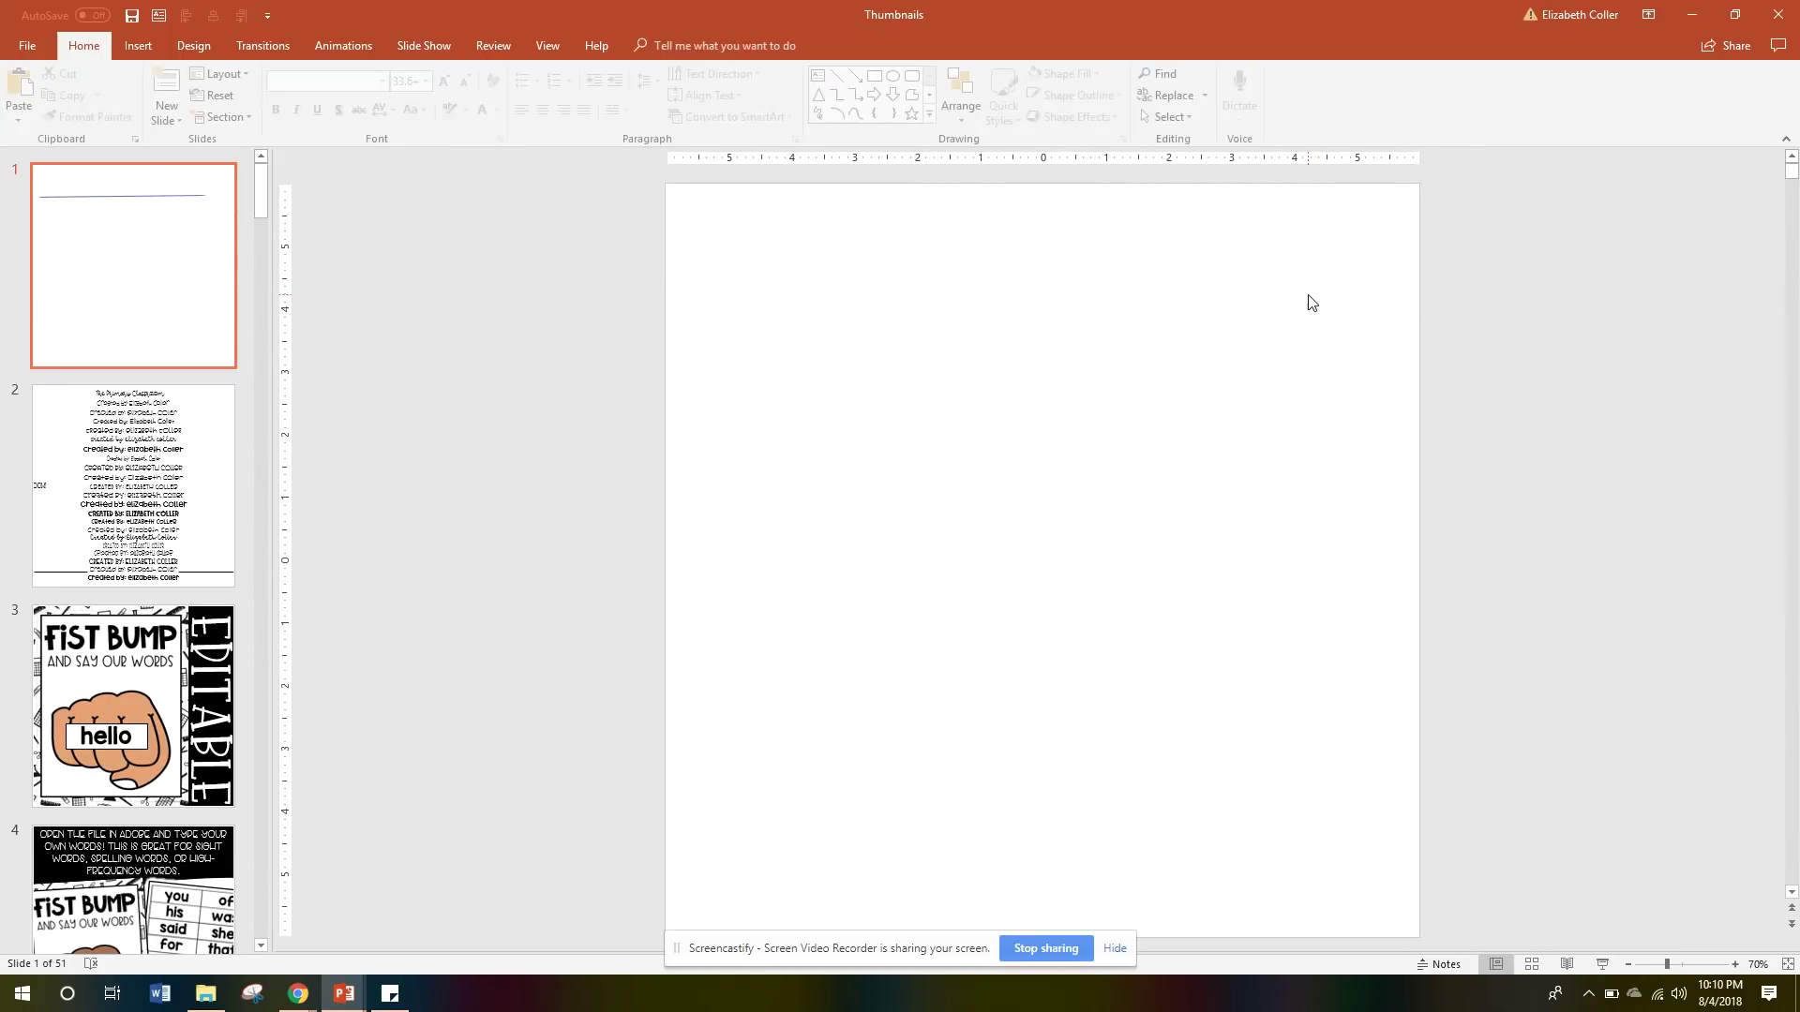
- Draw a straight horizontal line about 10.78" wide across the upper part of blank slide 1
left_click(138, 45)
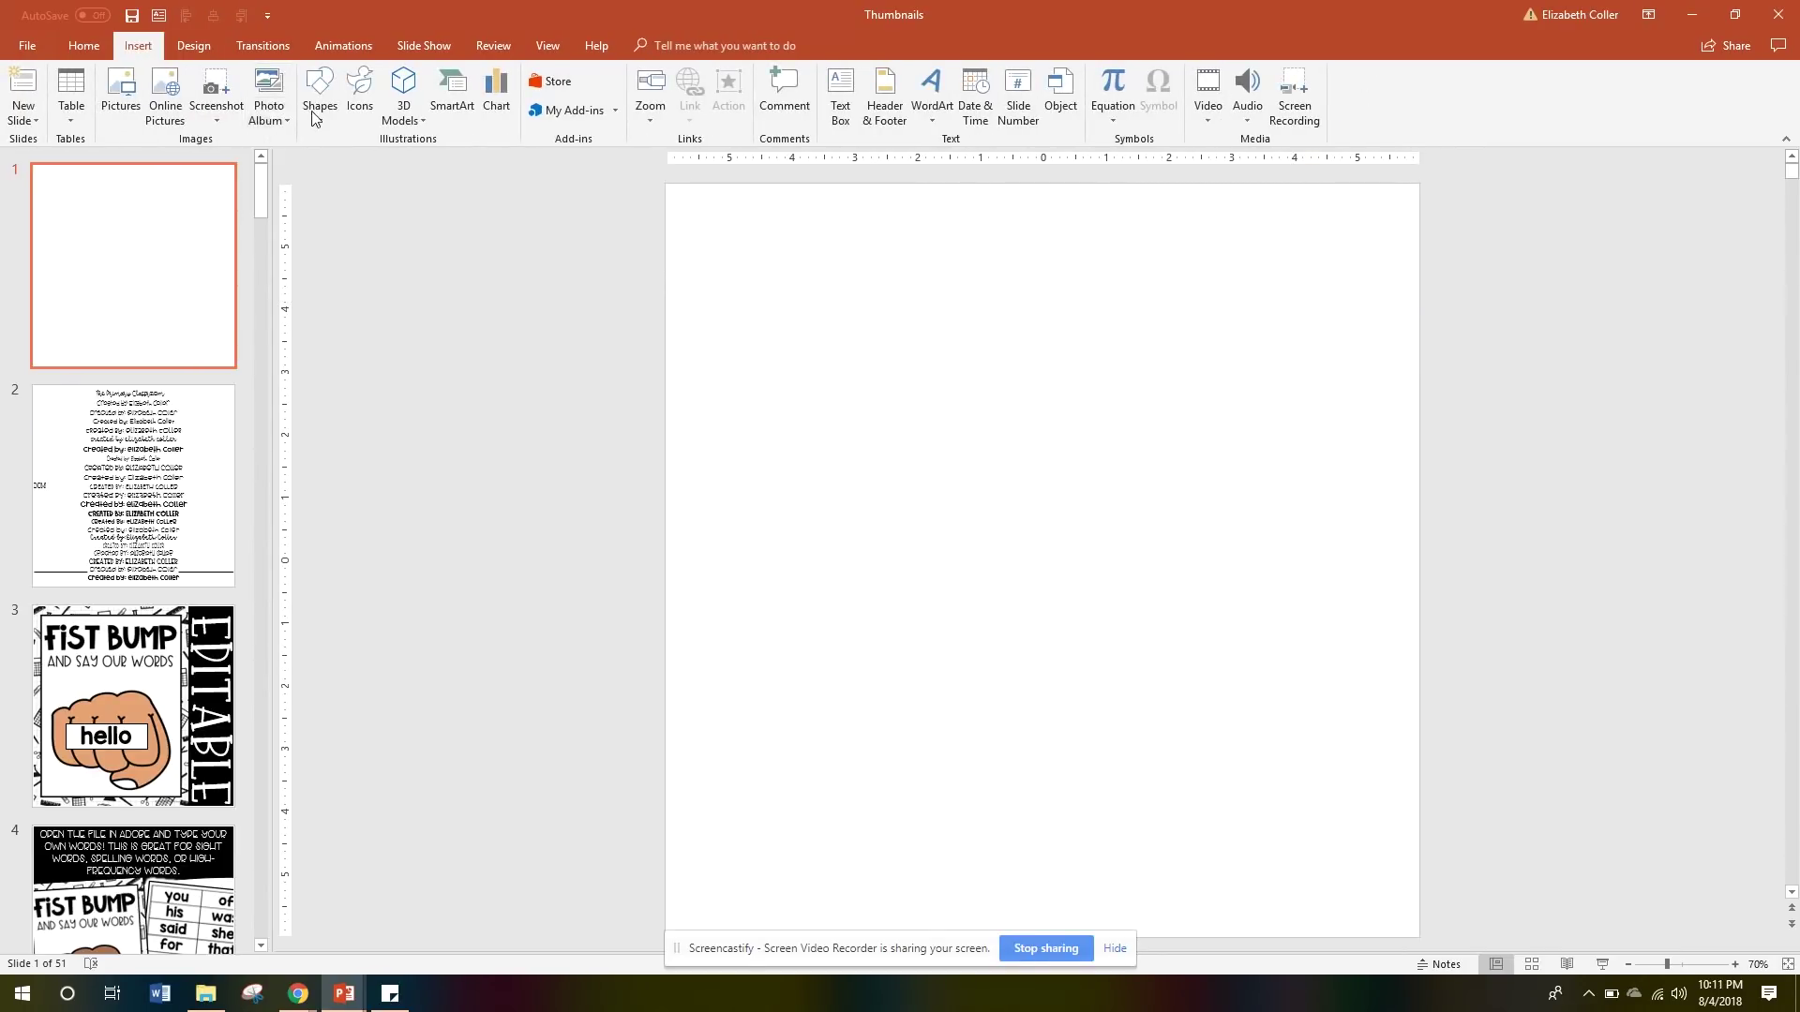
left_click(320, 94)
left_click(333, 158)
left_click_drag(696, 295, 1370, 361)
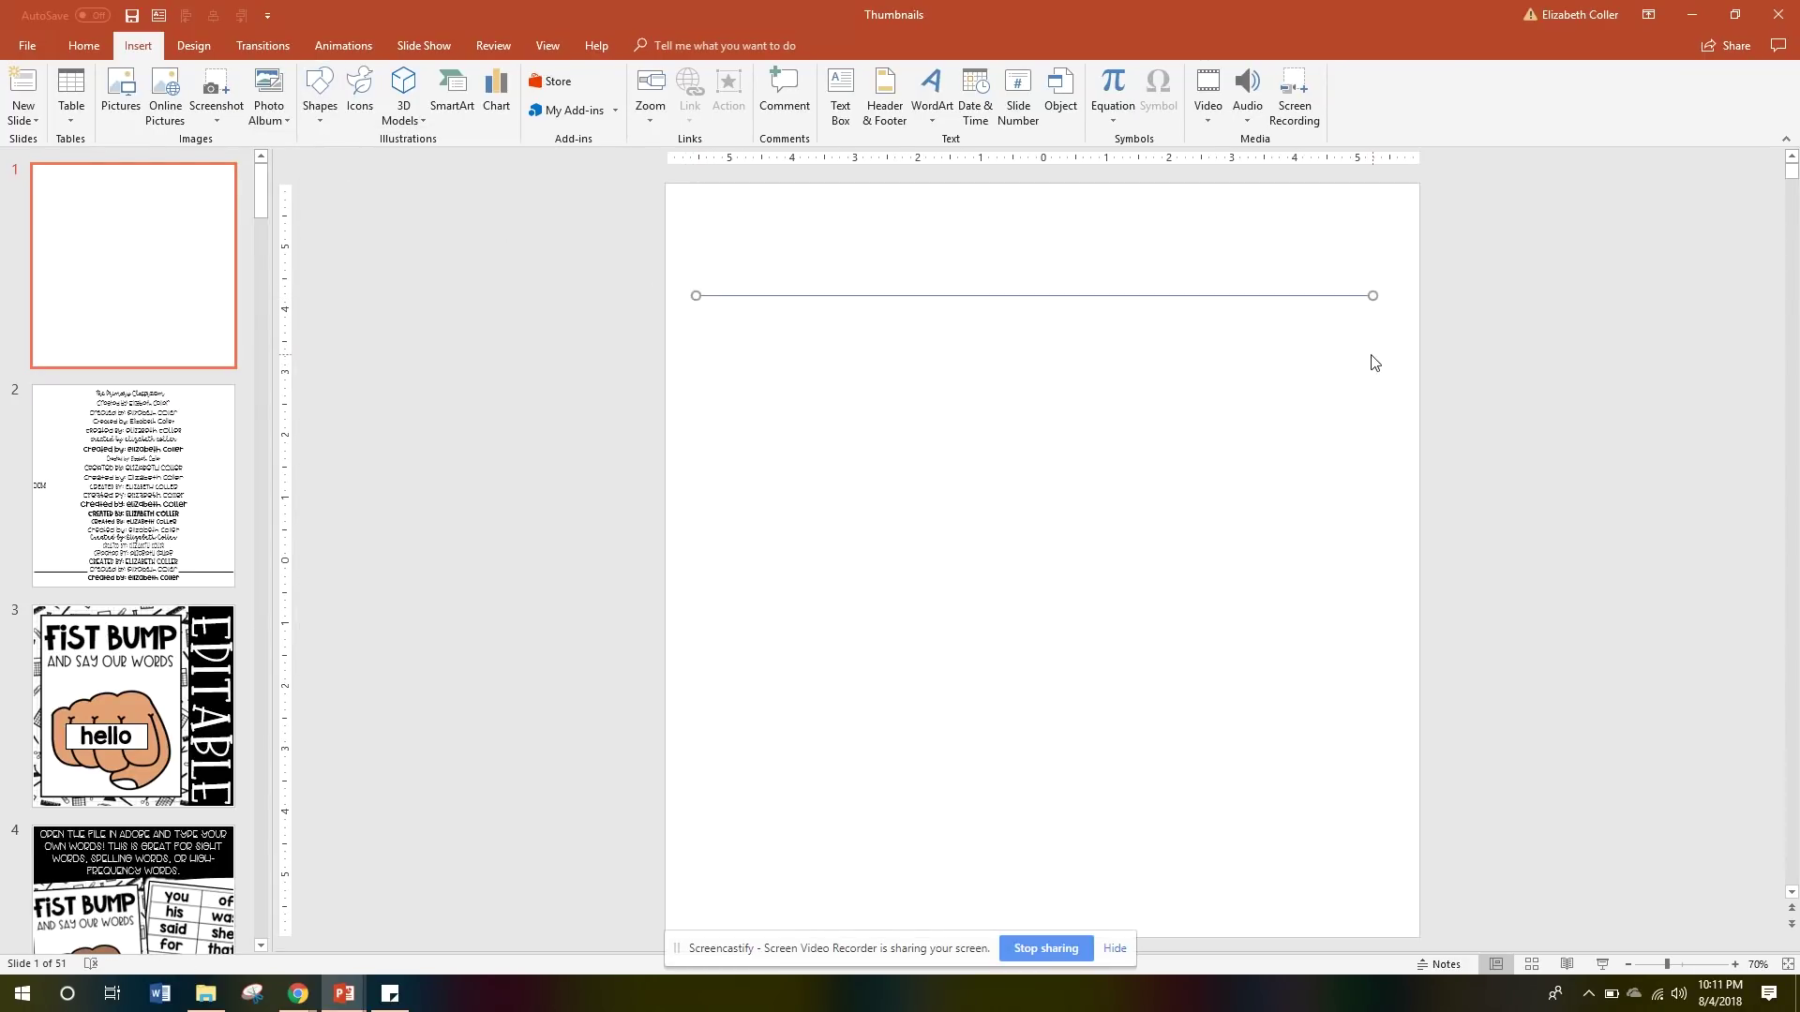
- Format the horizontal line with a solid black colour and a width of 3.25 pt
right_click(1239, 295)
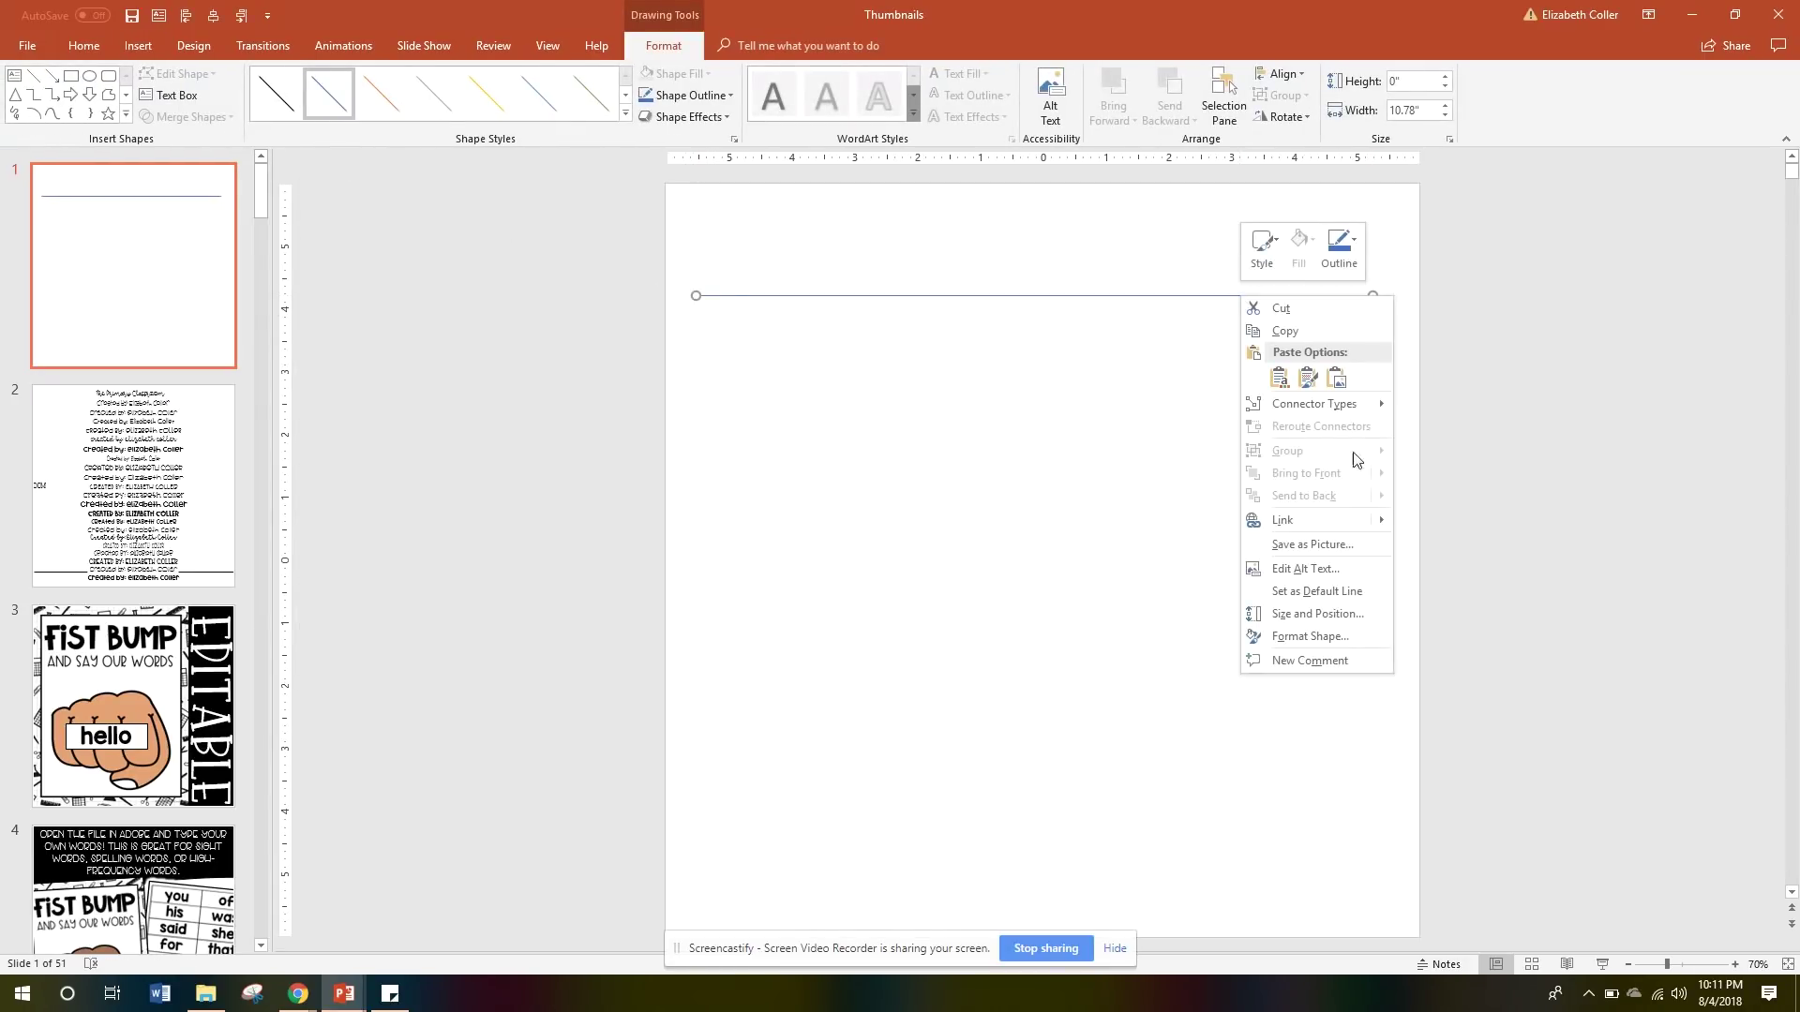
left_click(1325, 629)
left_click(1747, 374)
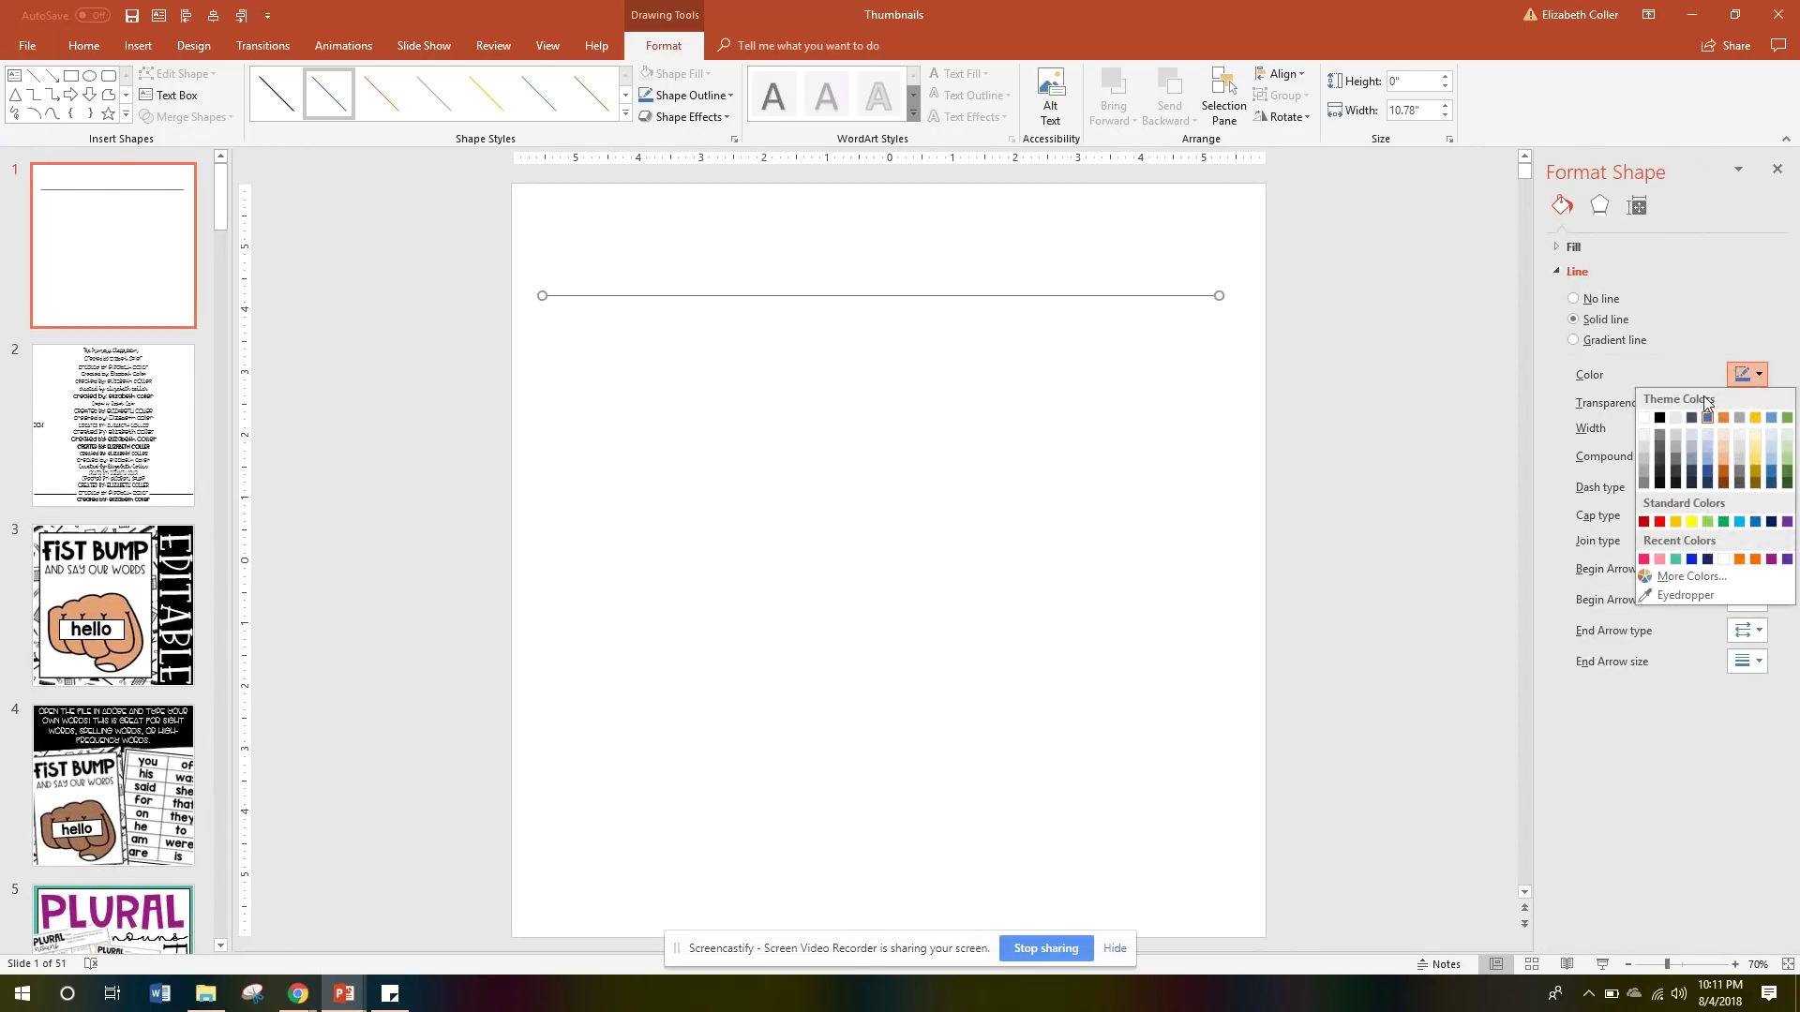
left_click(1659, 418)
left_click(1761, 423)
left_click(1761, 424)
left_click(1761, 424)
left_click(1761, 424)
left_click(1762, 424)
left_click(1761, 423)
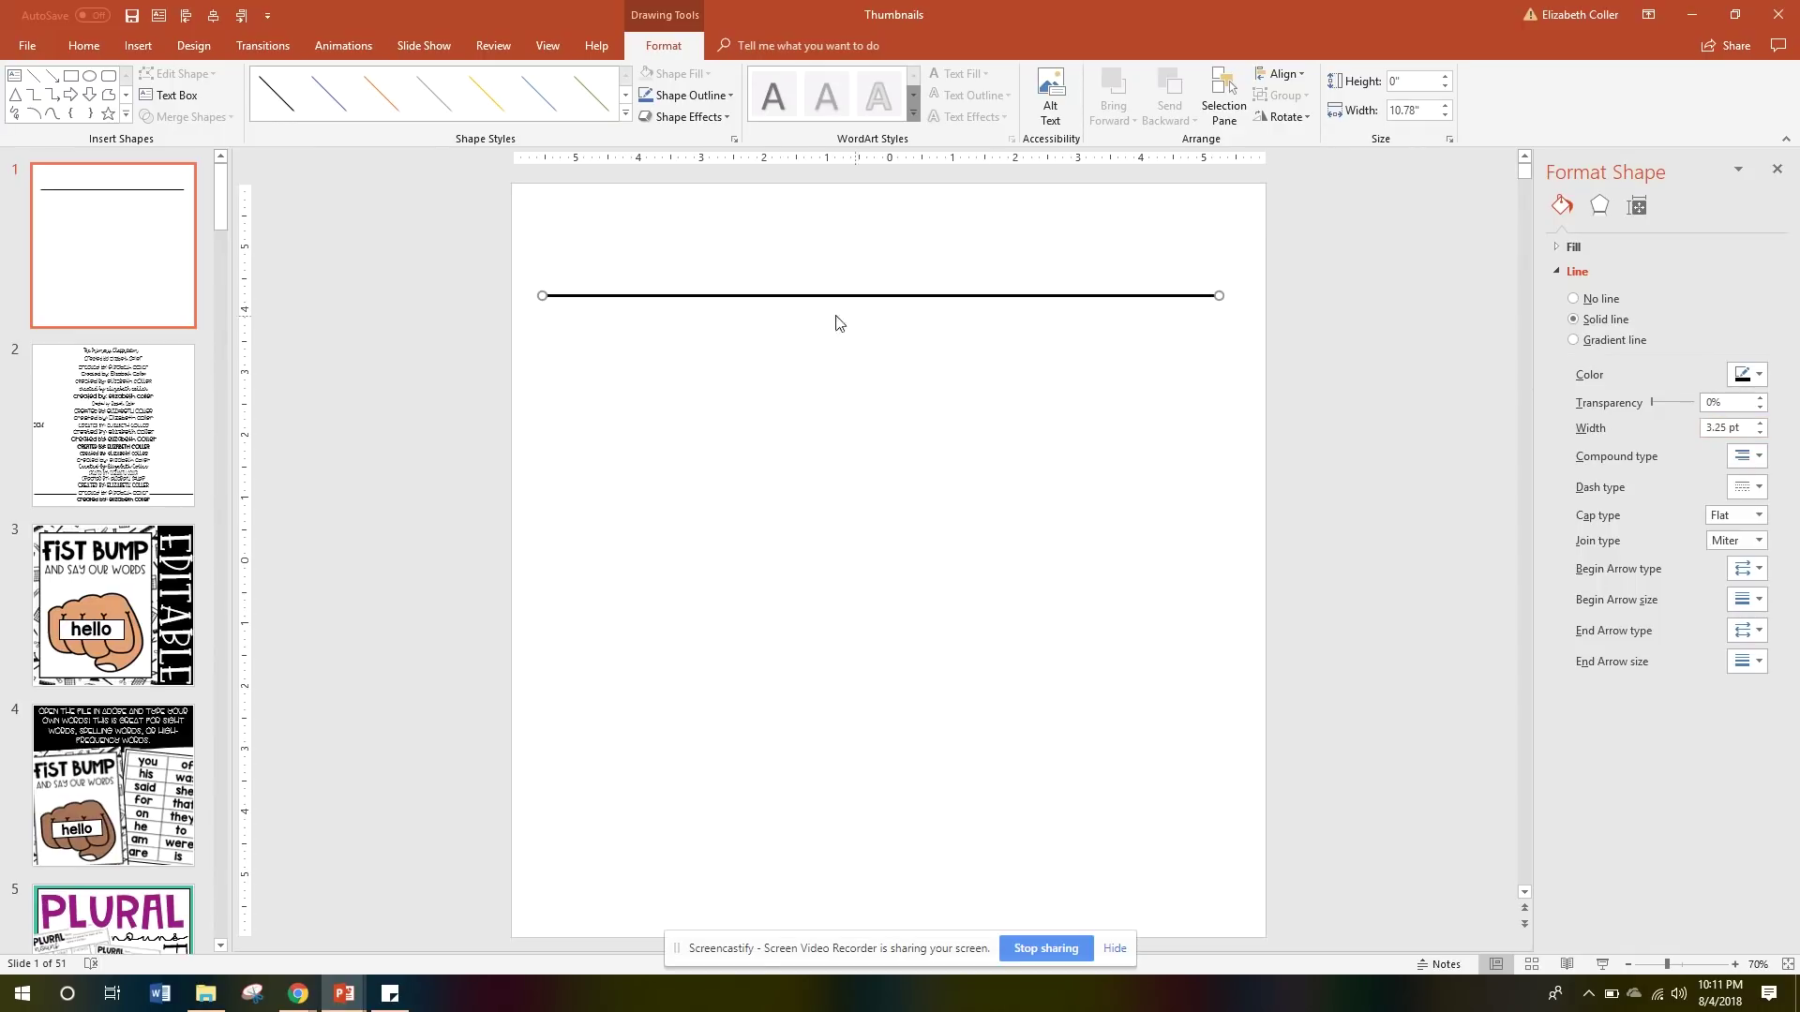
- Duplicate the line straight down to make three evenly spaced lines and set the middle one to the Dash dash type
left_click_drag(801, 304, 821, 362)
left_click(806, 325)
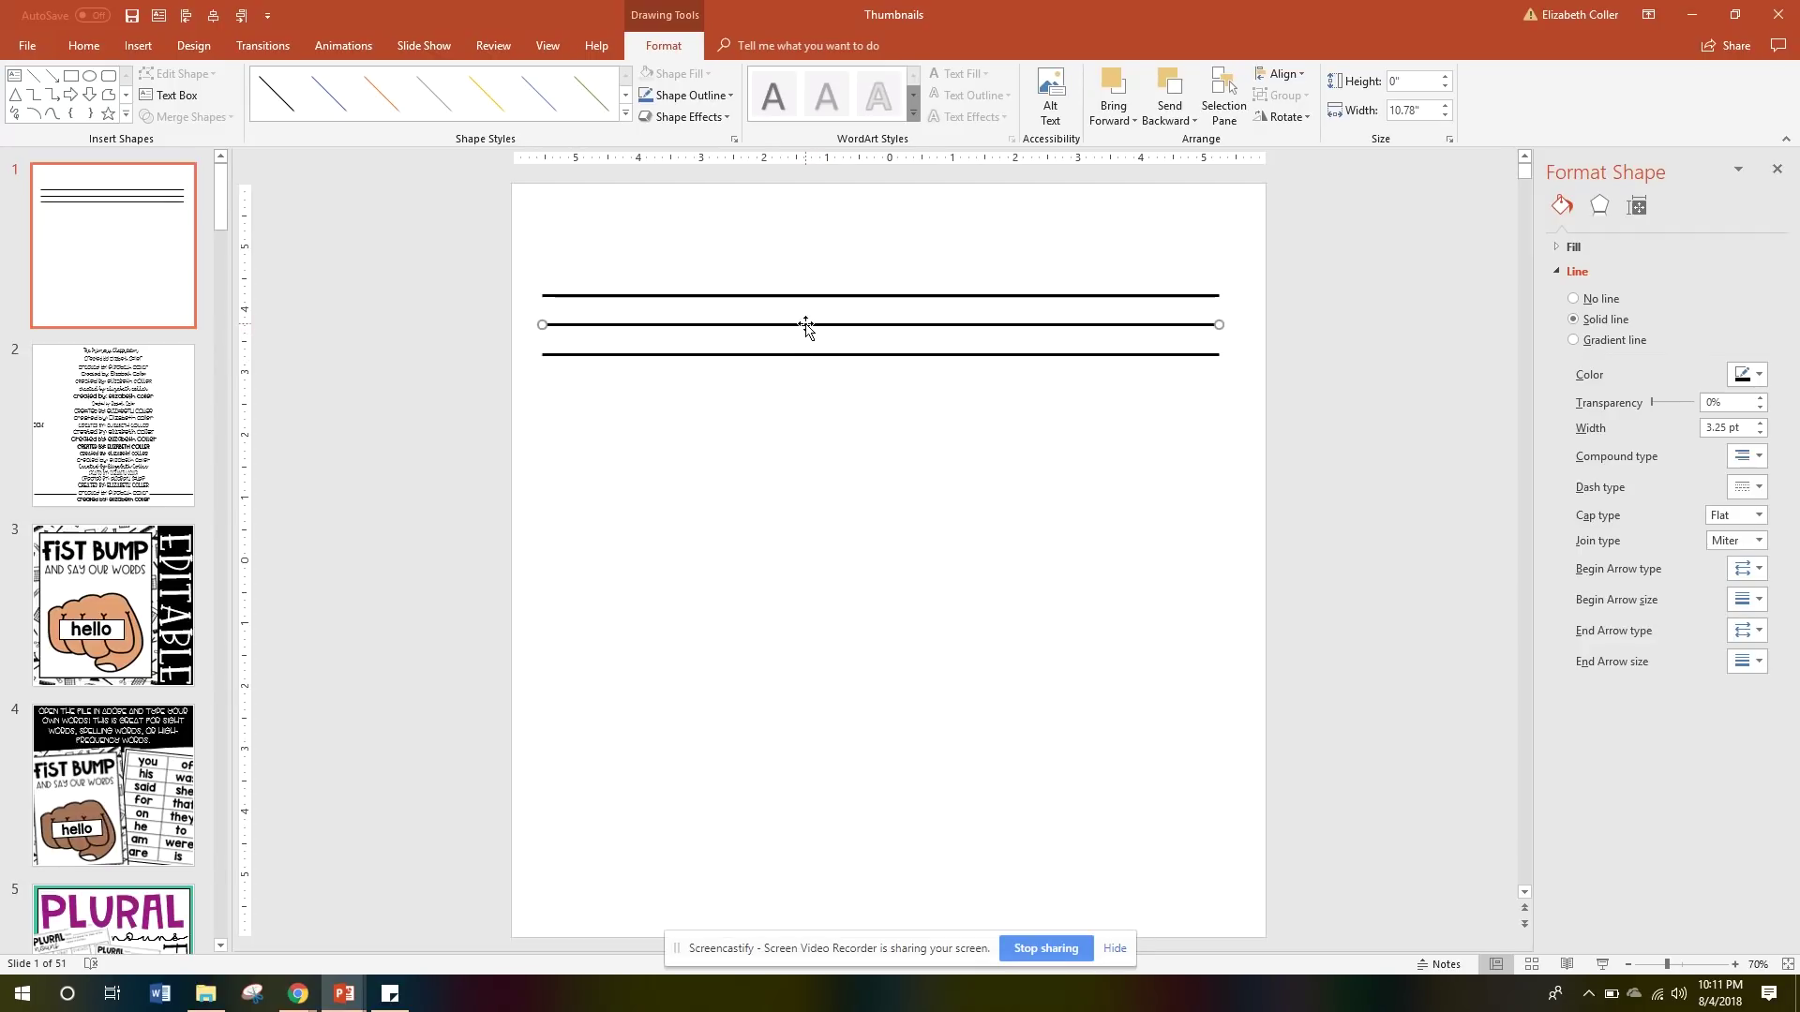
left_click(1745, 494)
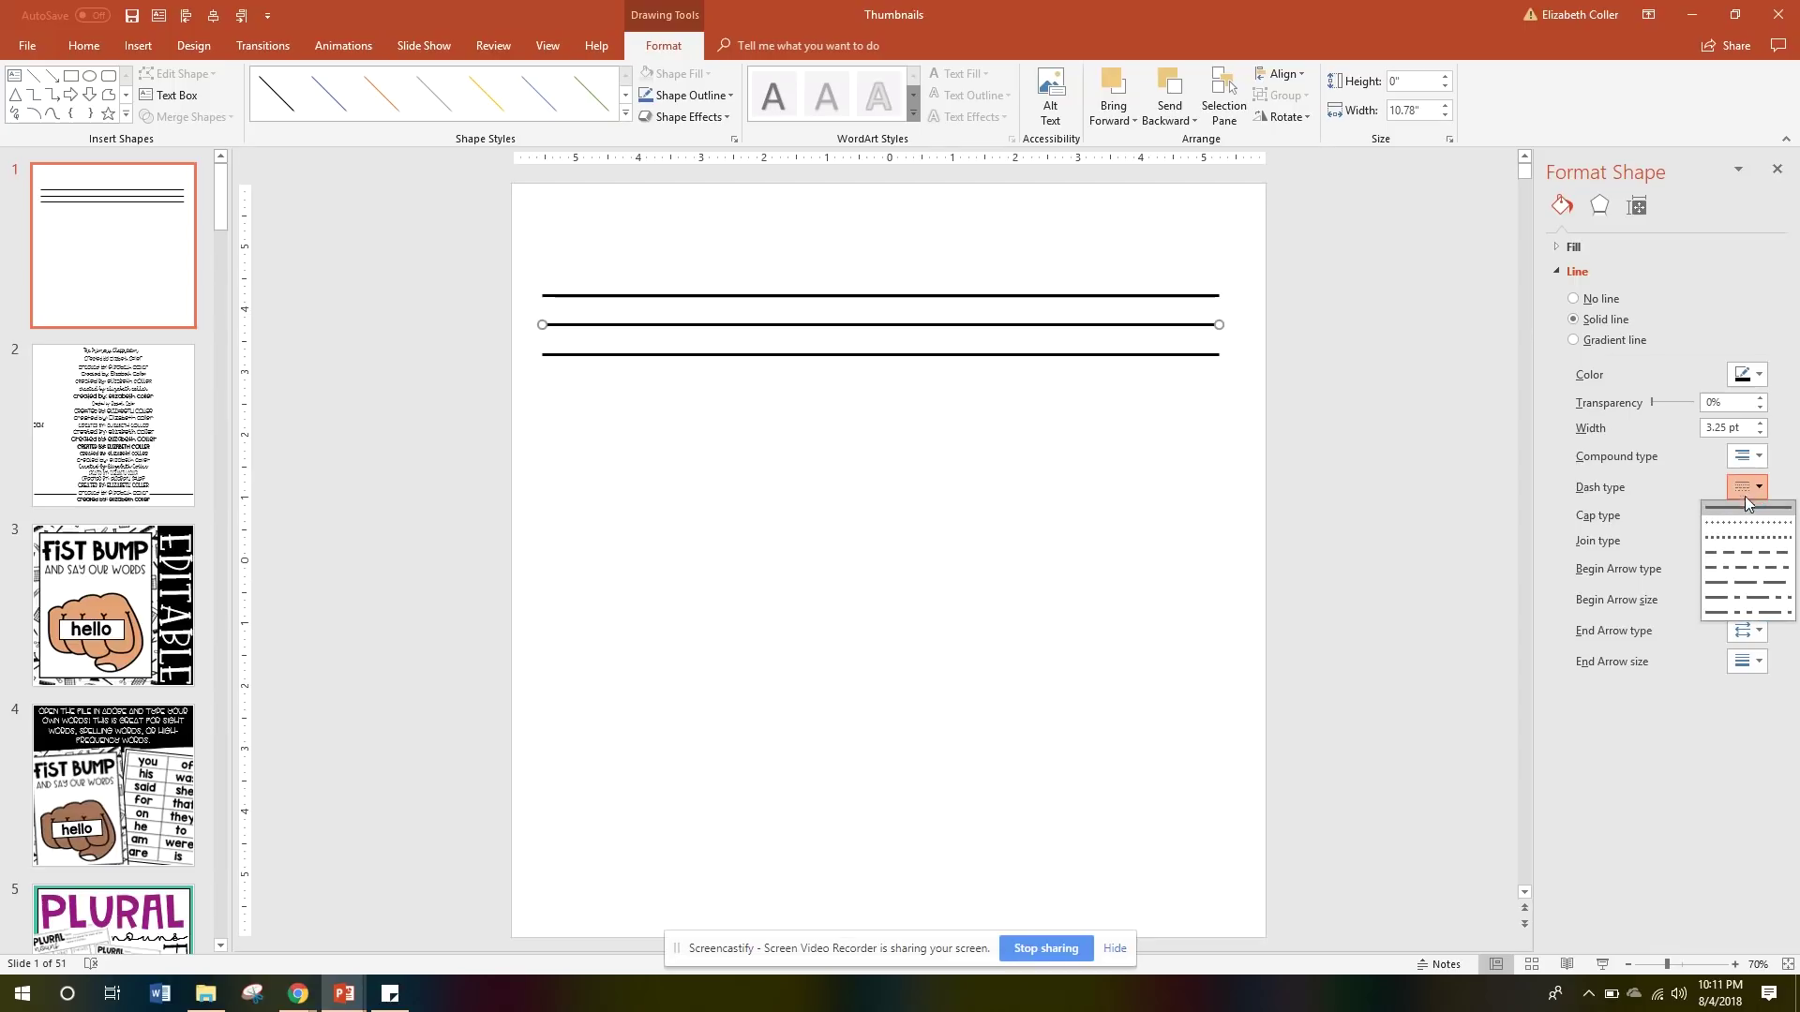
left_click(1741, 549)
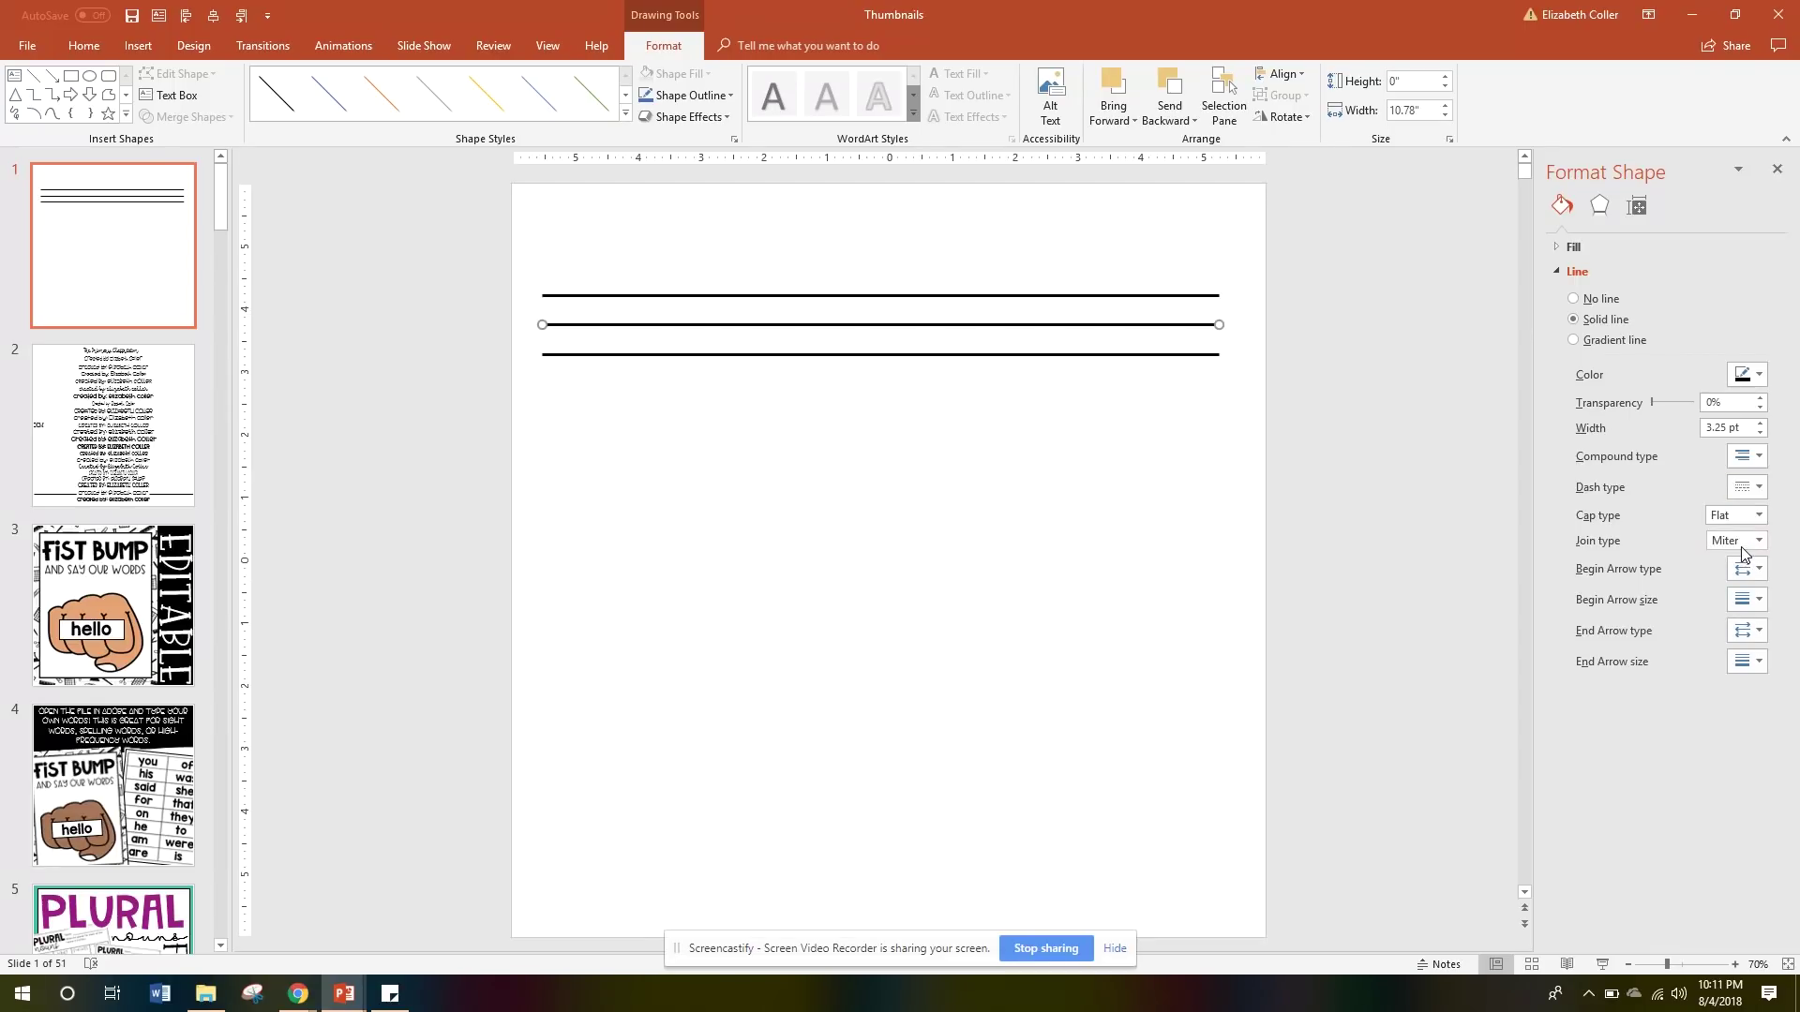
- Select the three handwriting lines together, duplicate the set directly below, and select both sets
left_click(1245, 426)
left_click_drag(1348, 463, 600, 375)
left_click_drag(471, 251, 1372, 715)
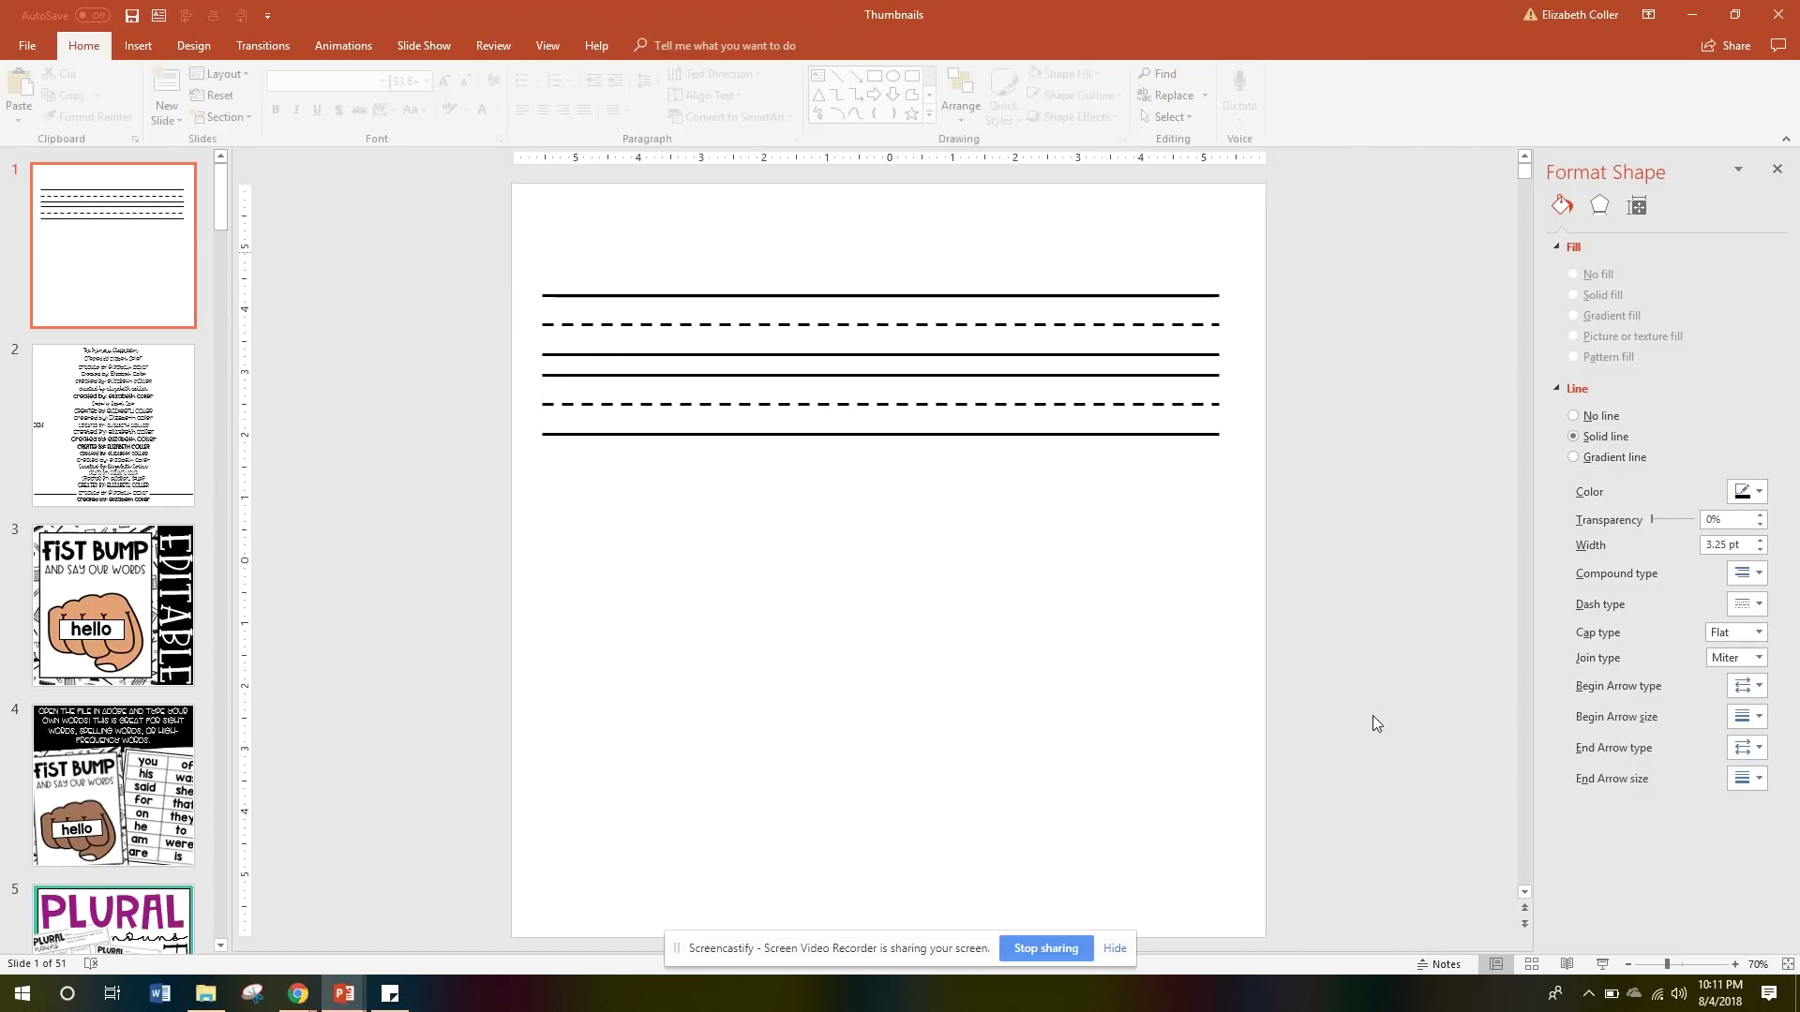